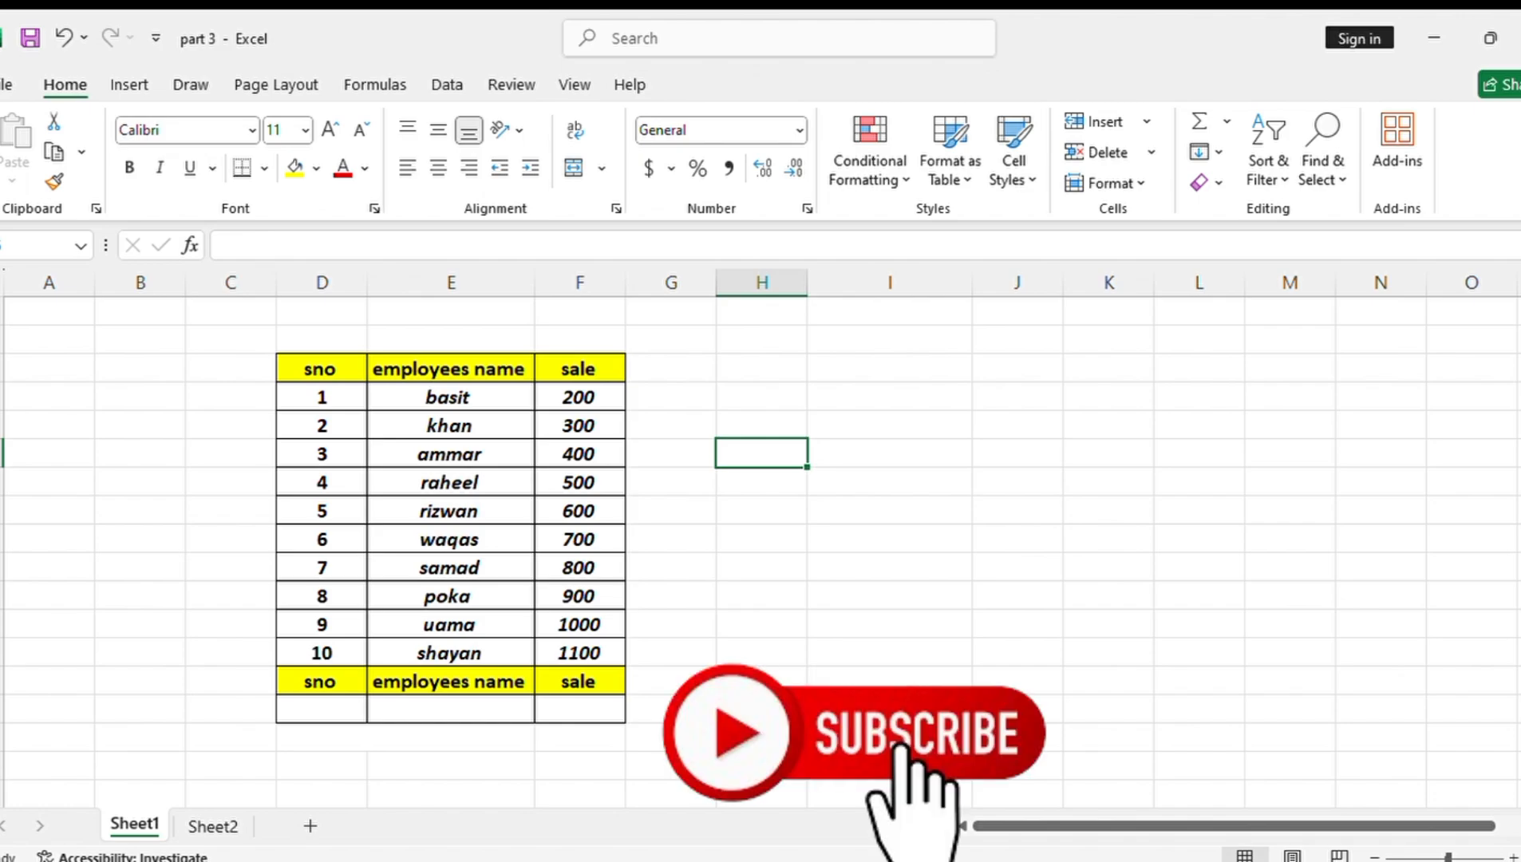
# Copy the serial number 4 from the employee table into D15, below the second sno header
pyautogui.click(326, 485)
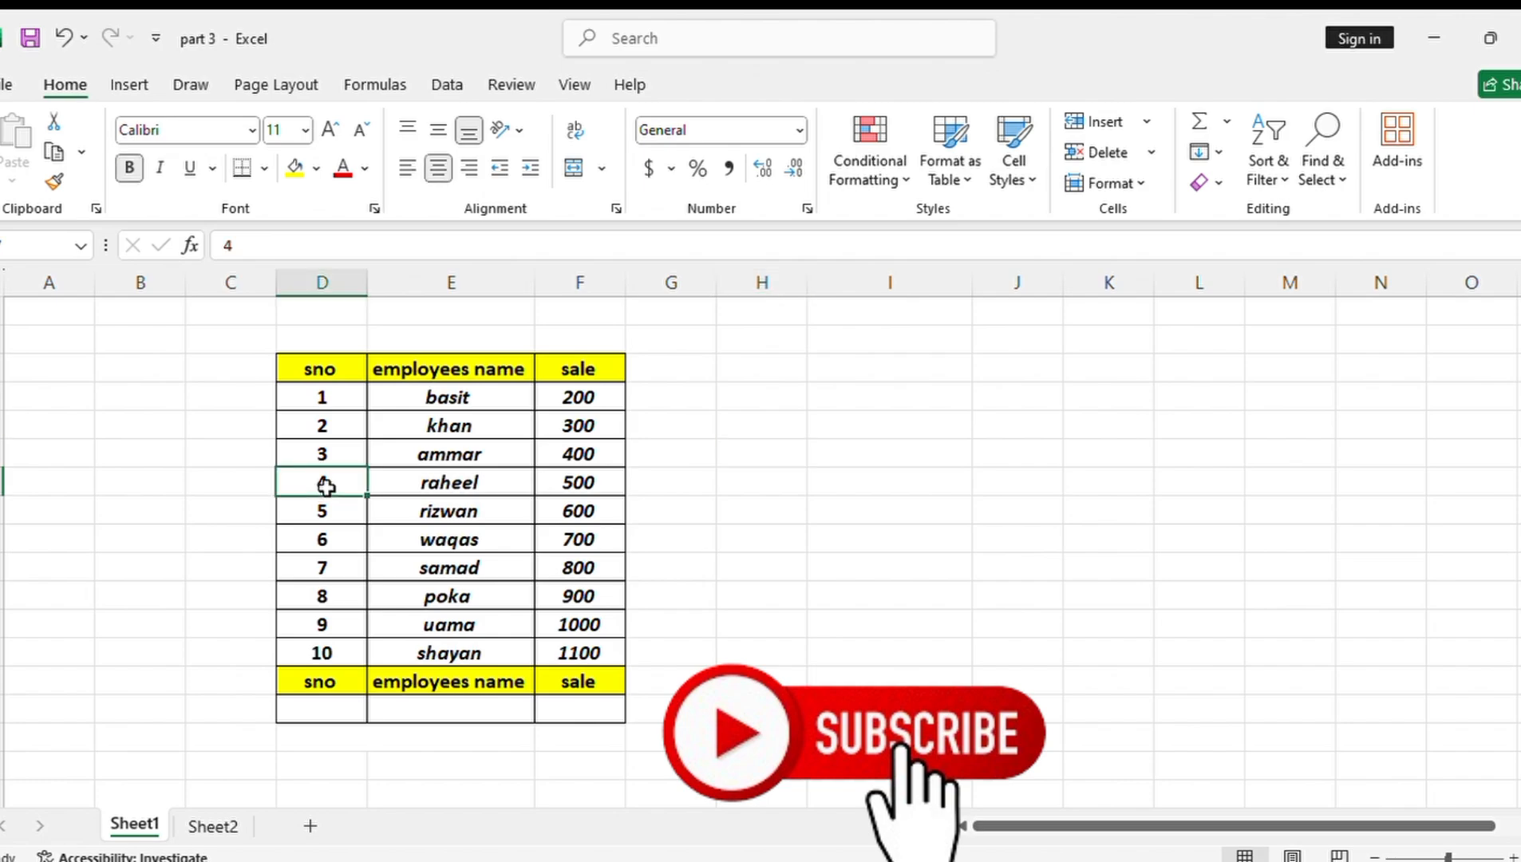
pyautogui.hotkey('ctrl', 'c')
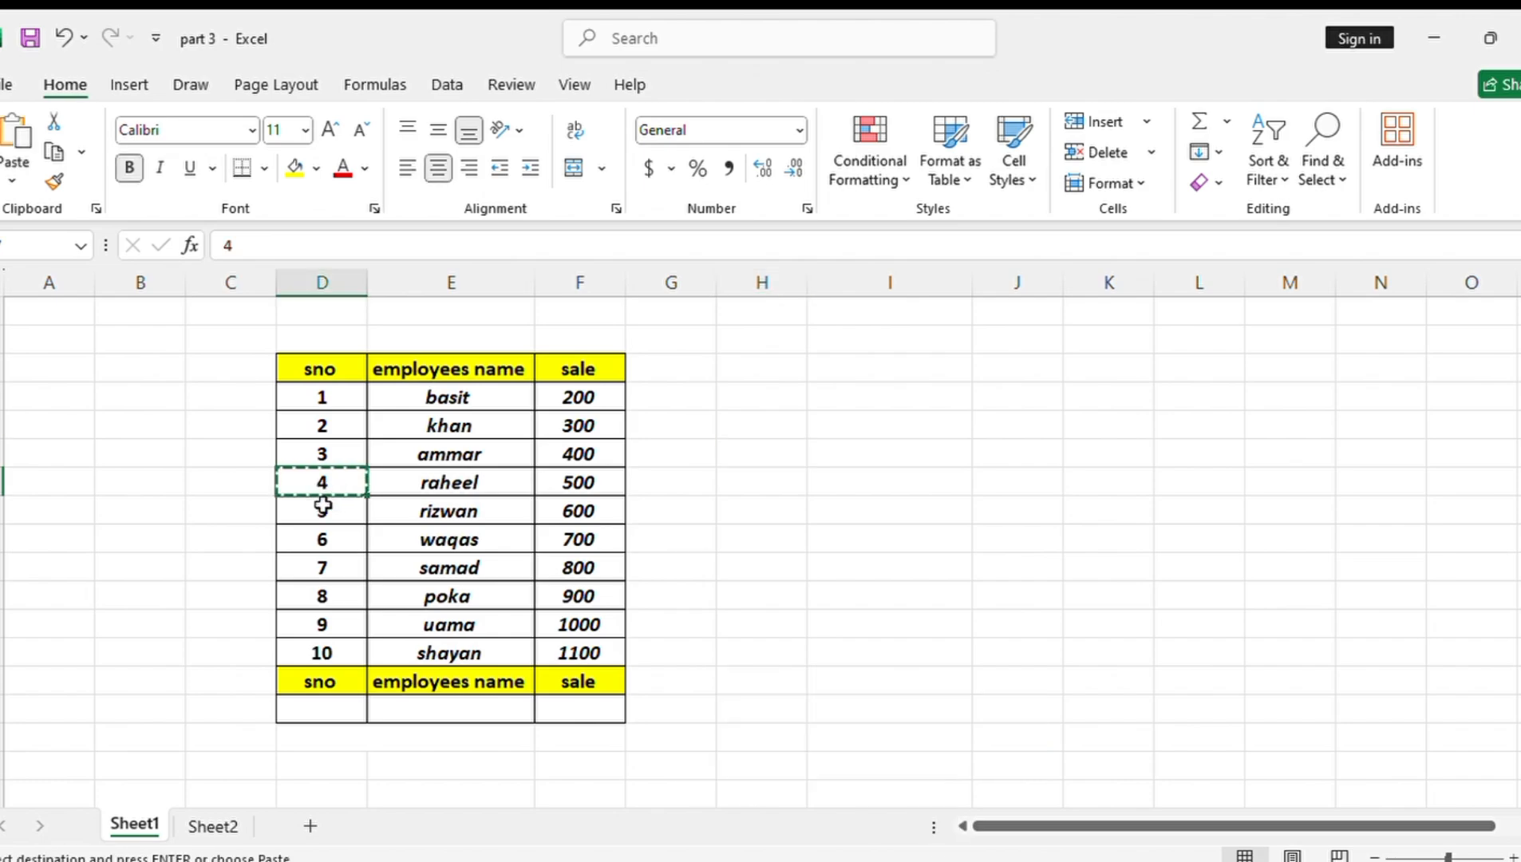
pyautogui.click(329, 712)
pyautogui.hotkey('ctrl', 'v')
# Enter the formula =LOOKUP(D15,D4:E13) in E15 to return the employee name for the serial number
pyautogui.click(445, 714)
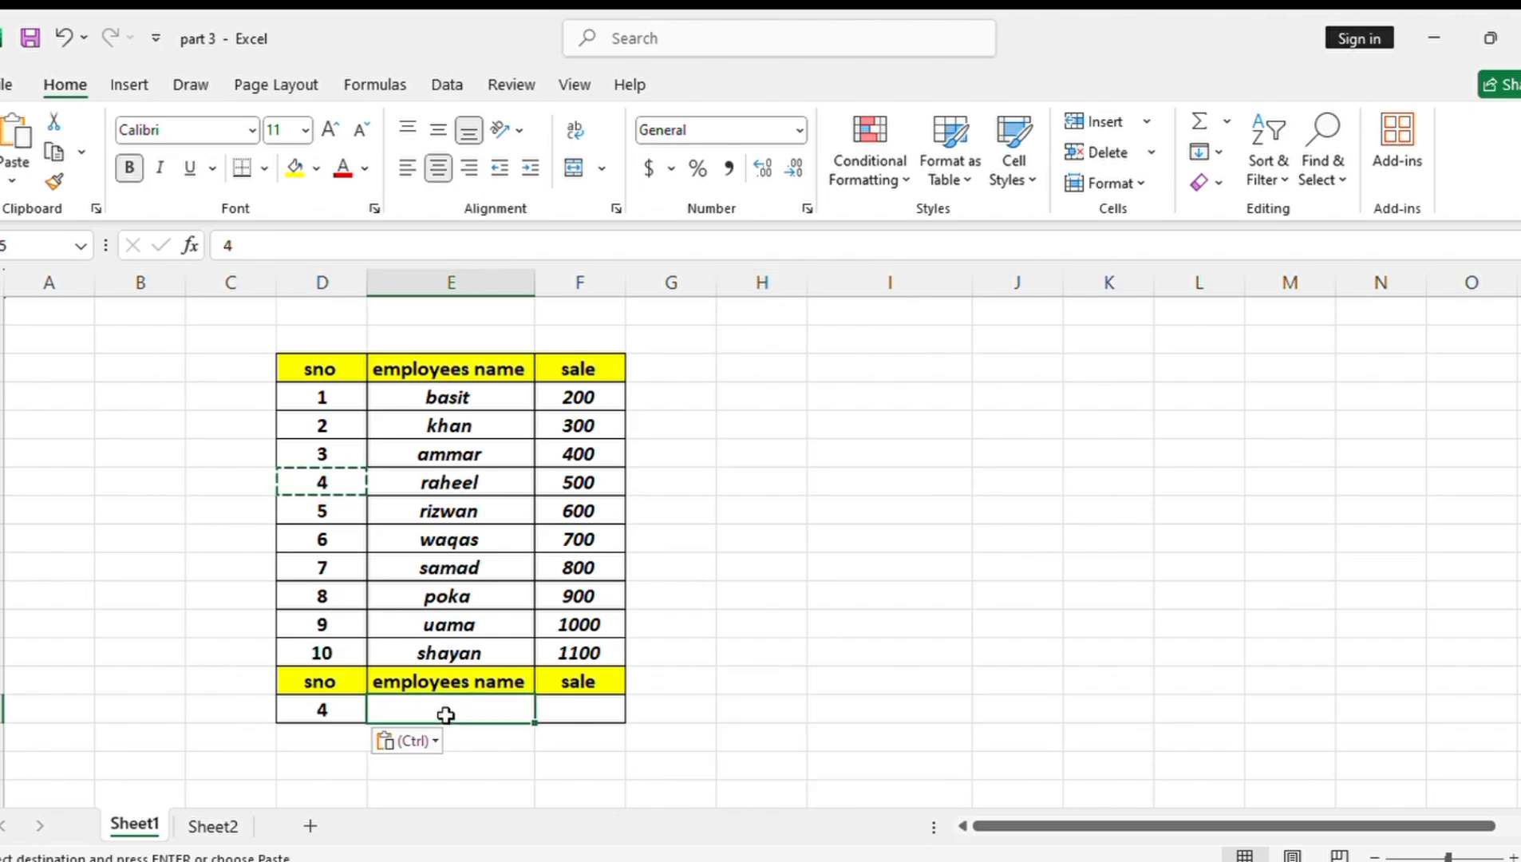
pyautogui.write('=loo')
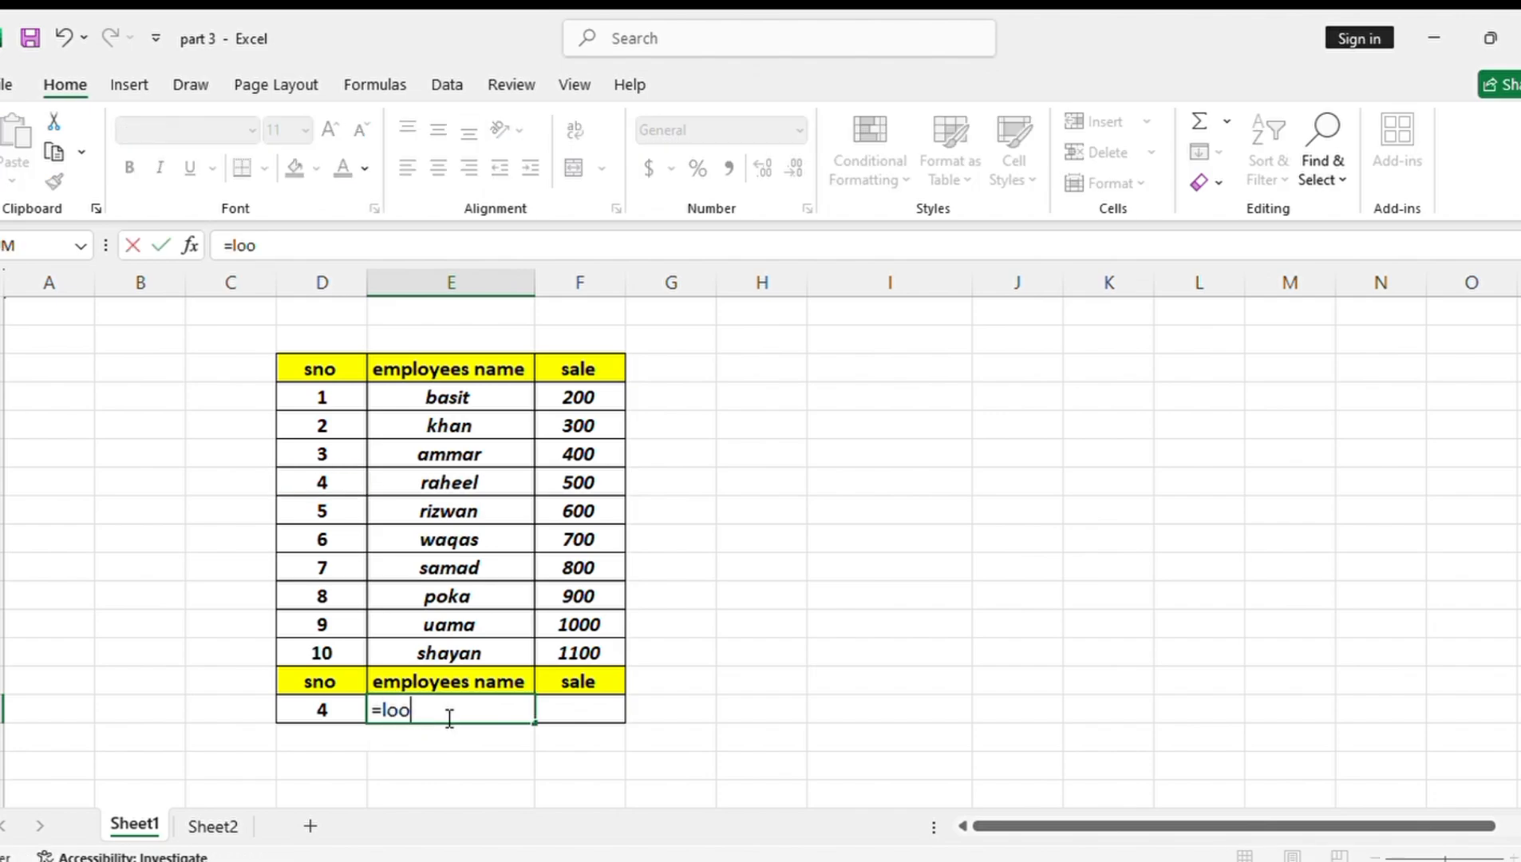
pyautogui.press('Tab')
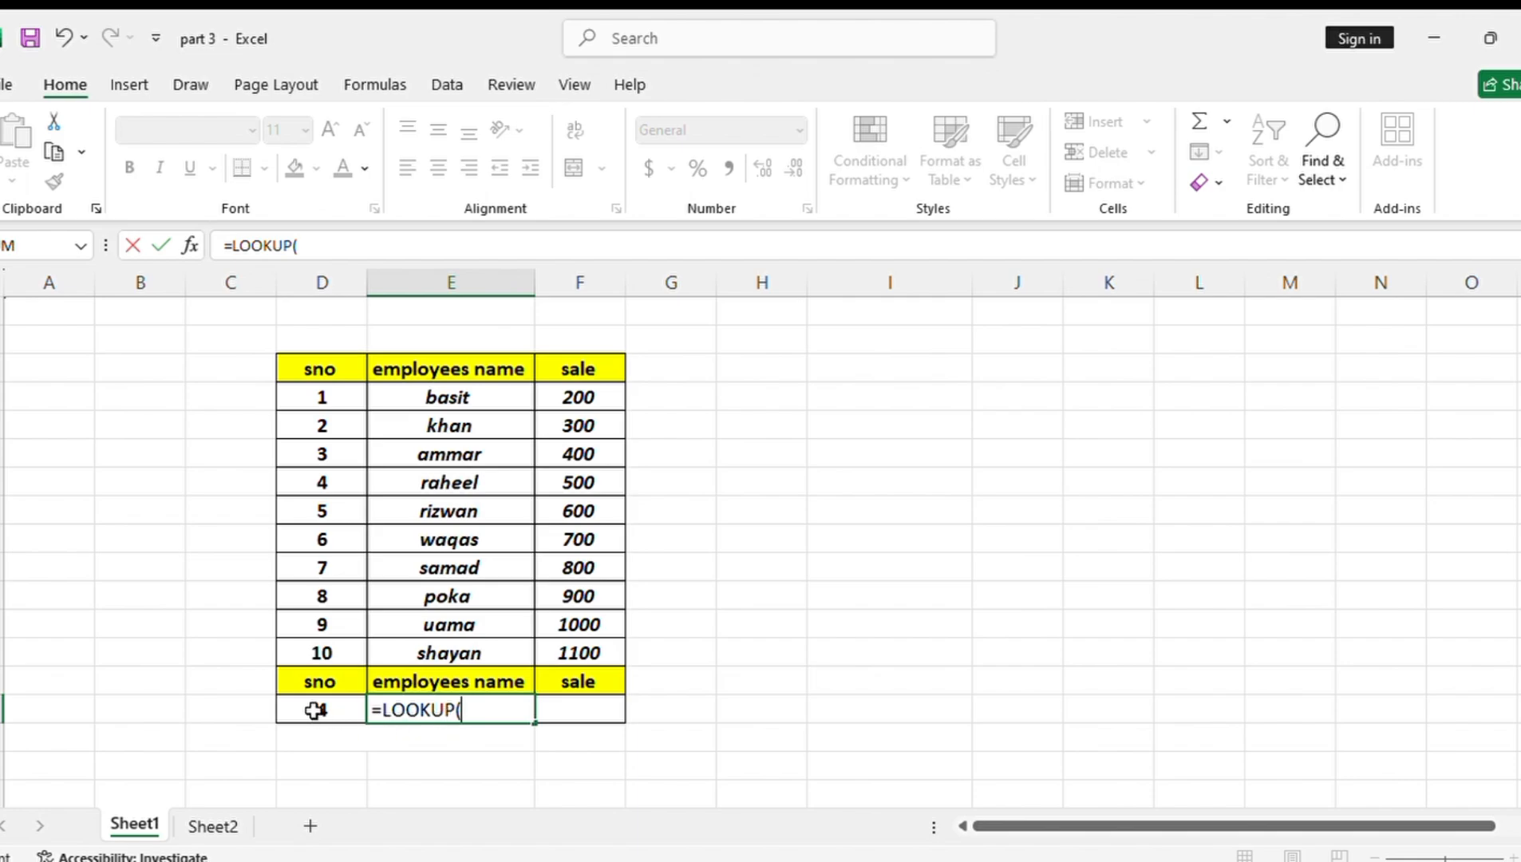
pyautogui.click(315, 710)
pyautogui.write(',')
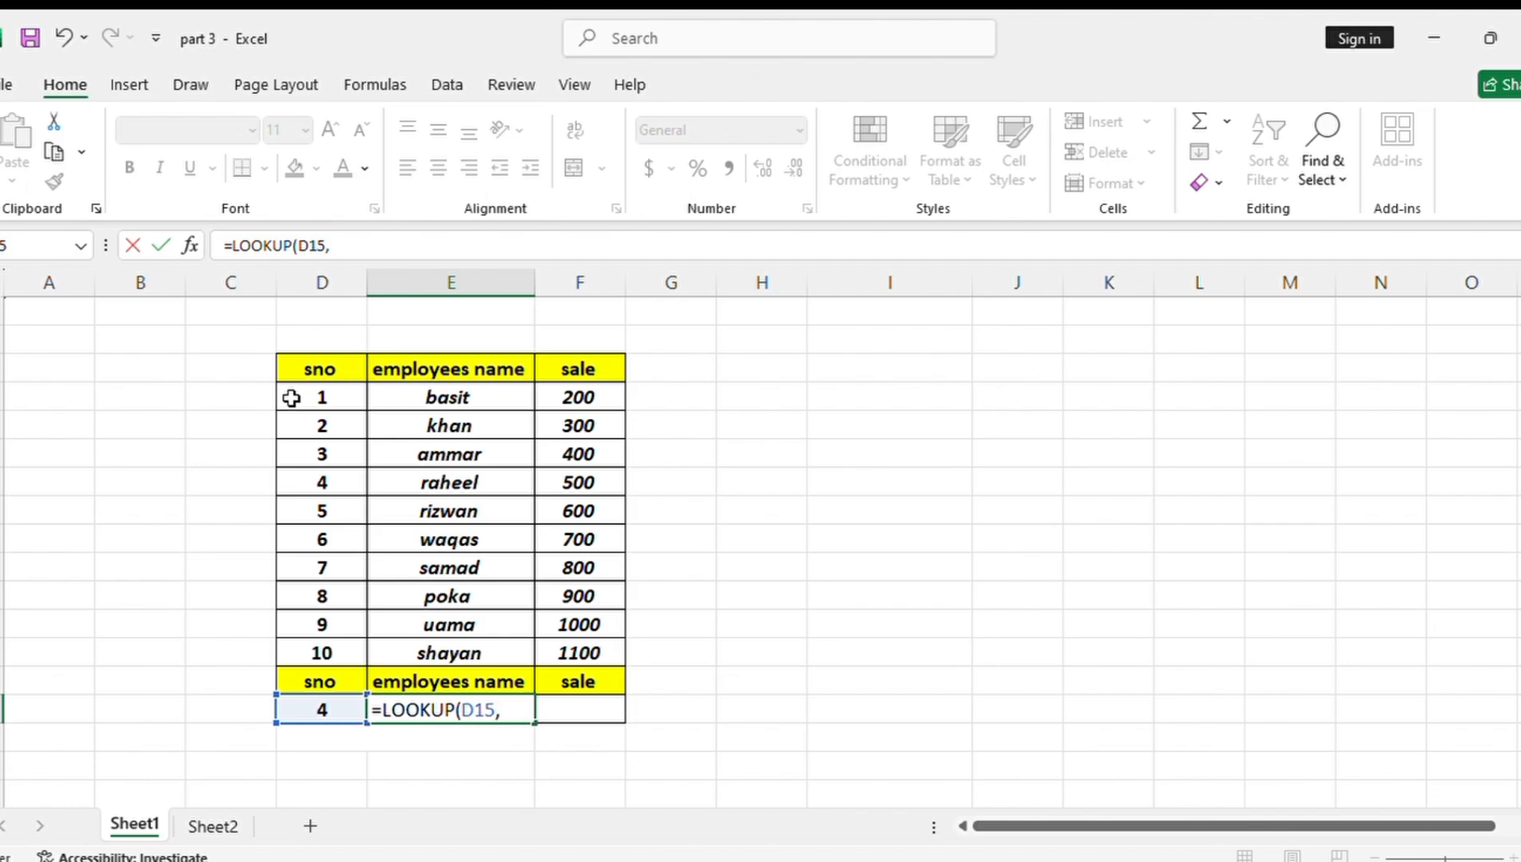
pyautogui.moveTo(291, 397); pyautogui.dragTo(466, 642)
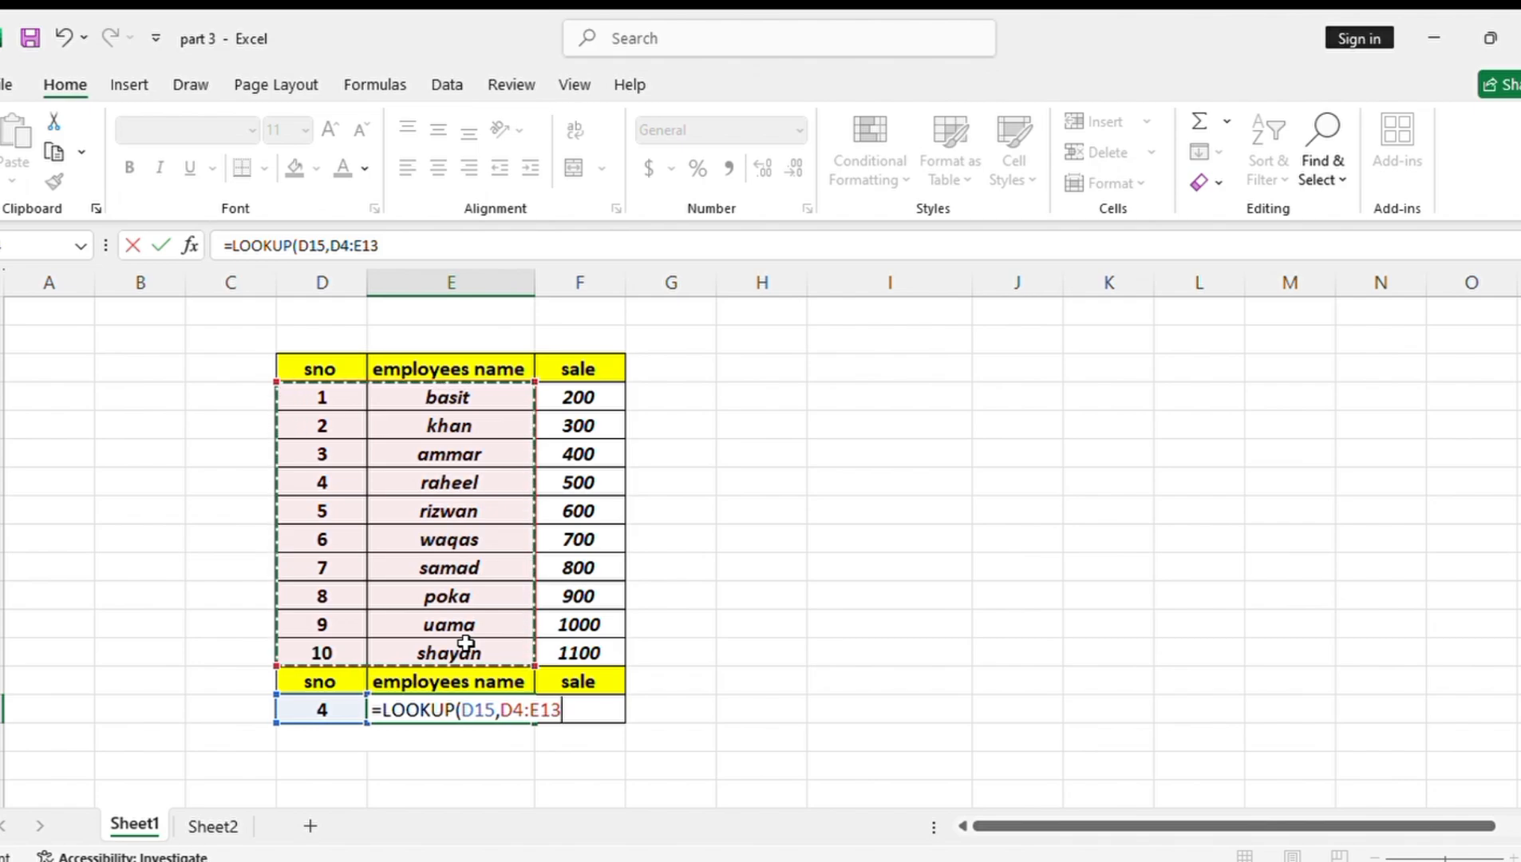
pyautogui.write(')')
pyautogui.press('Return')
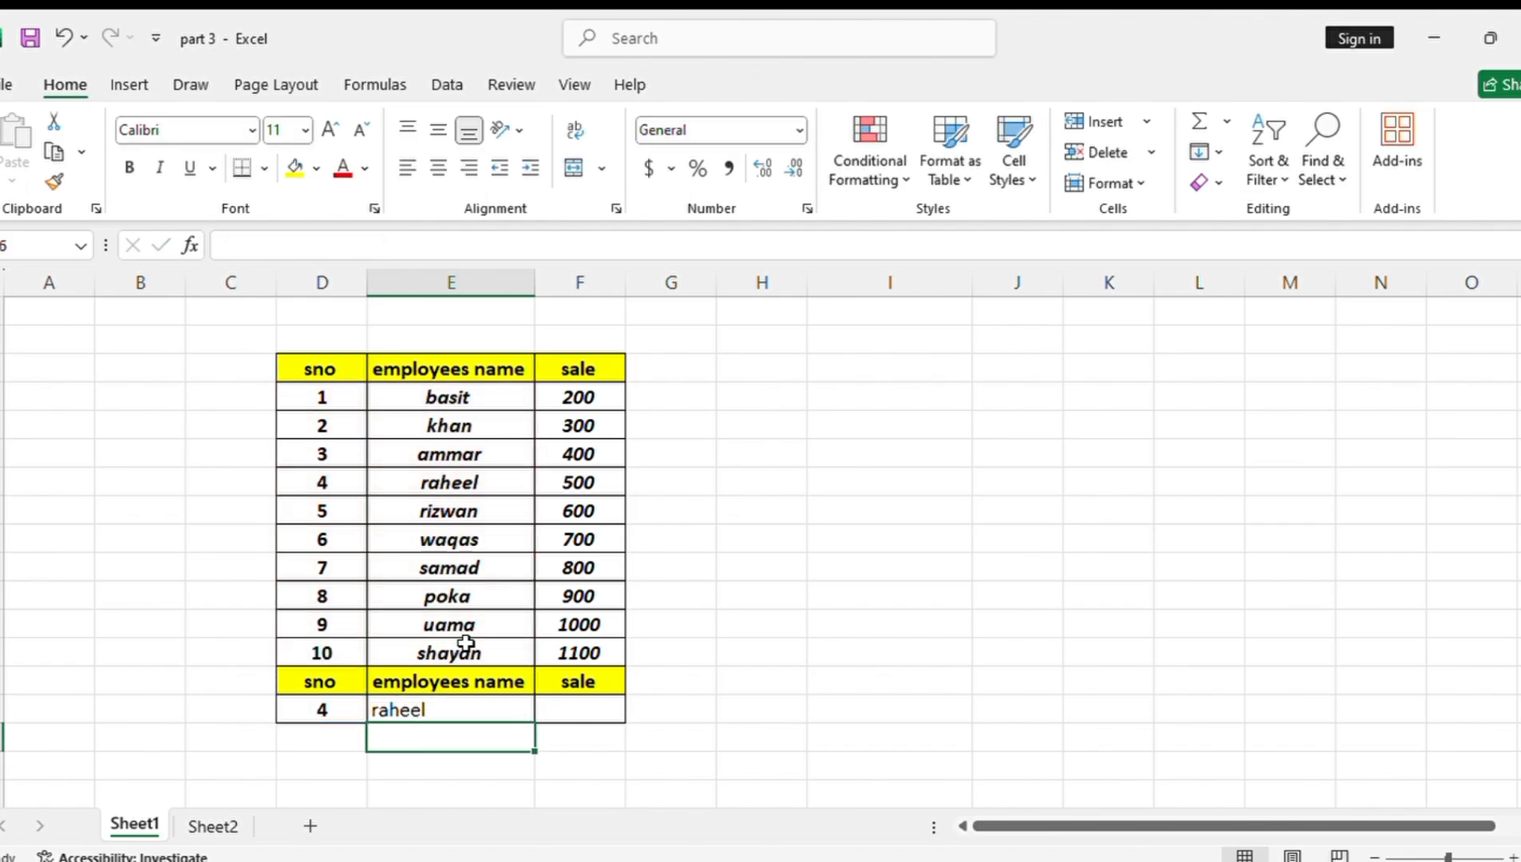
# Test the employee name lookup with serial number 2 in D15, ending with serial number 10
pyautogui.click(347, 703)
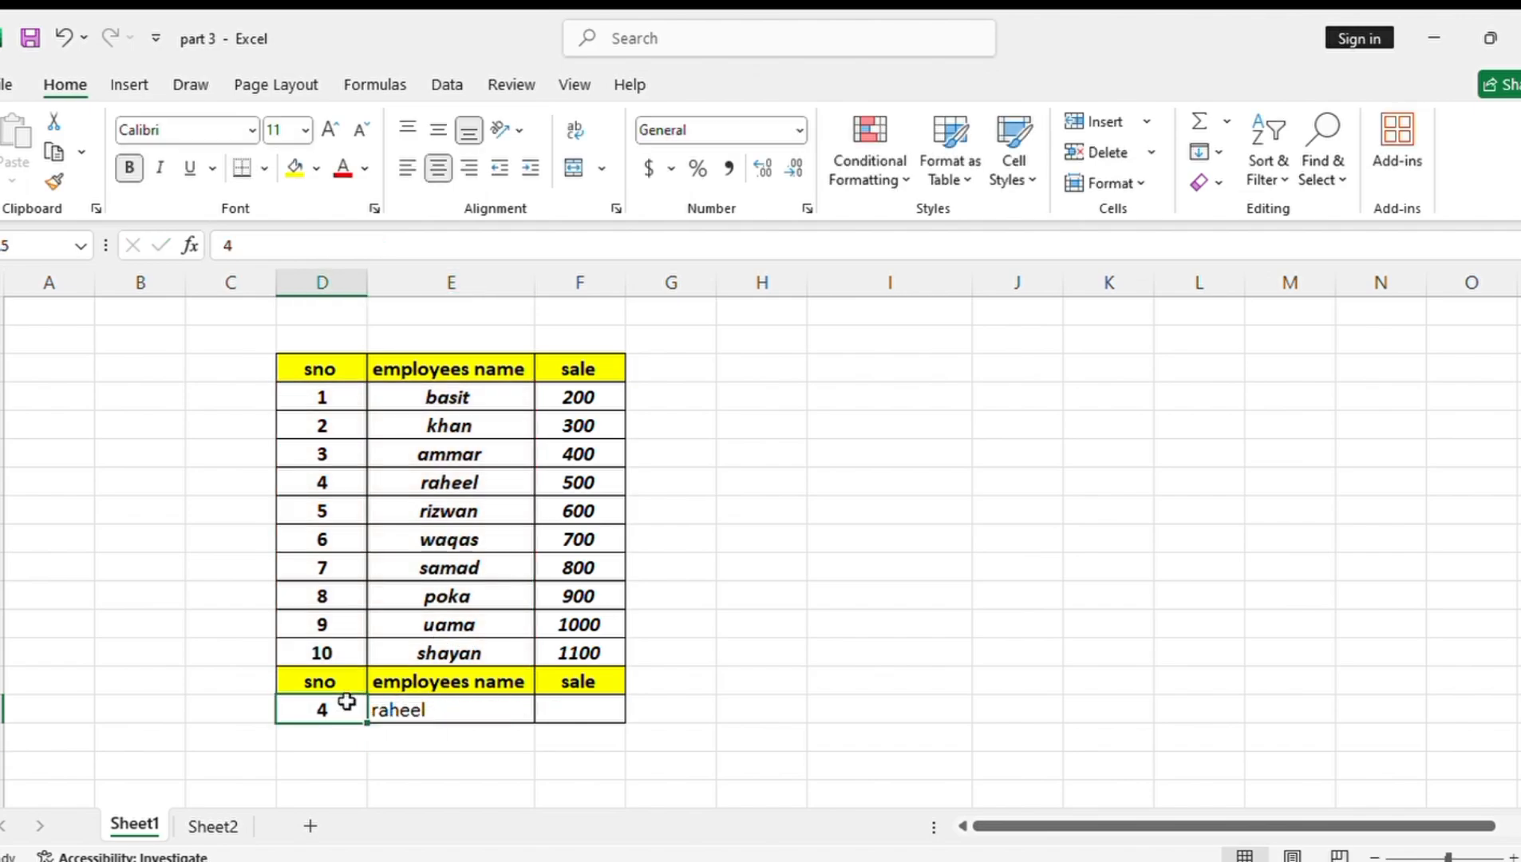
pyautogui.press('BackSpace')
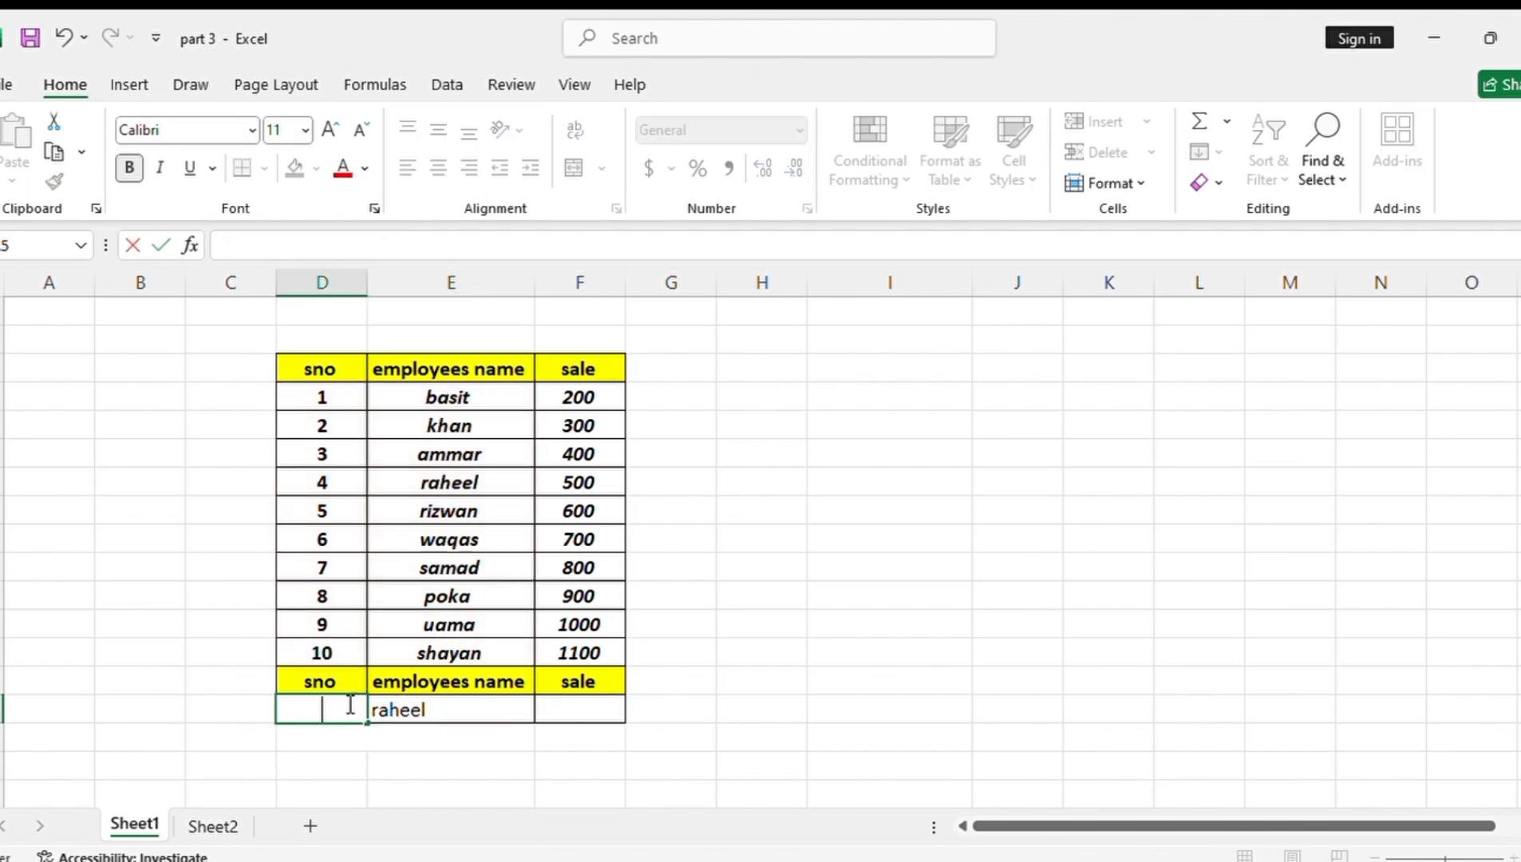
pyautogui.write('2')
pyautogui.press('Return')
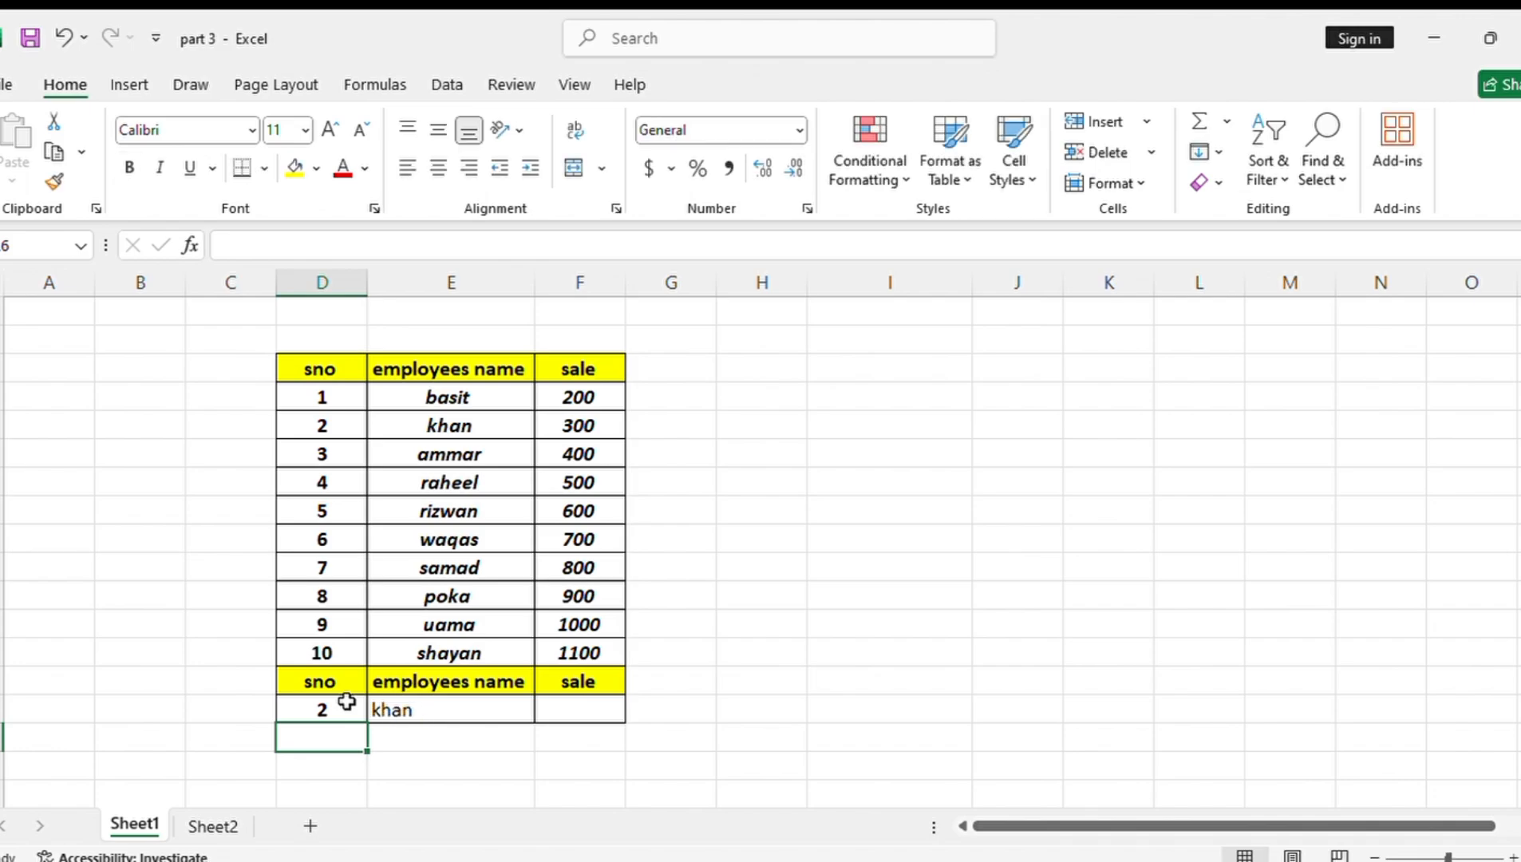
pyautogui.click(442, 715)
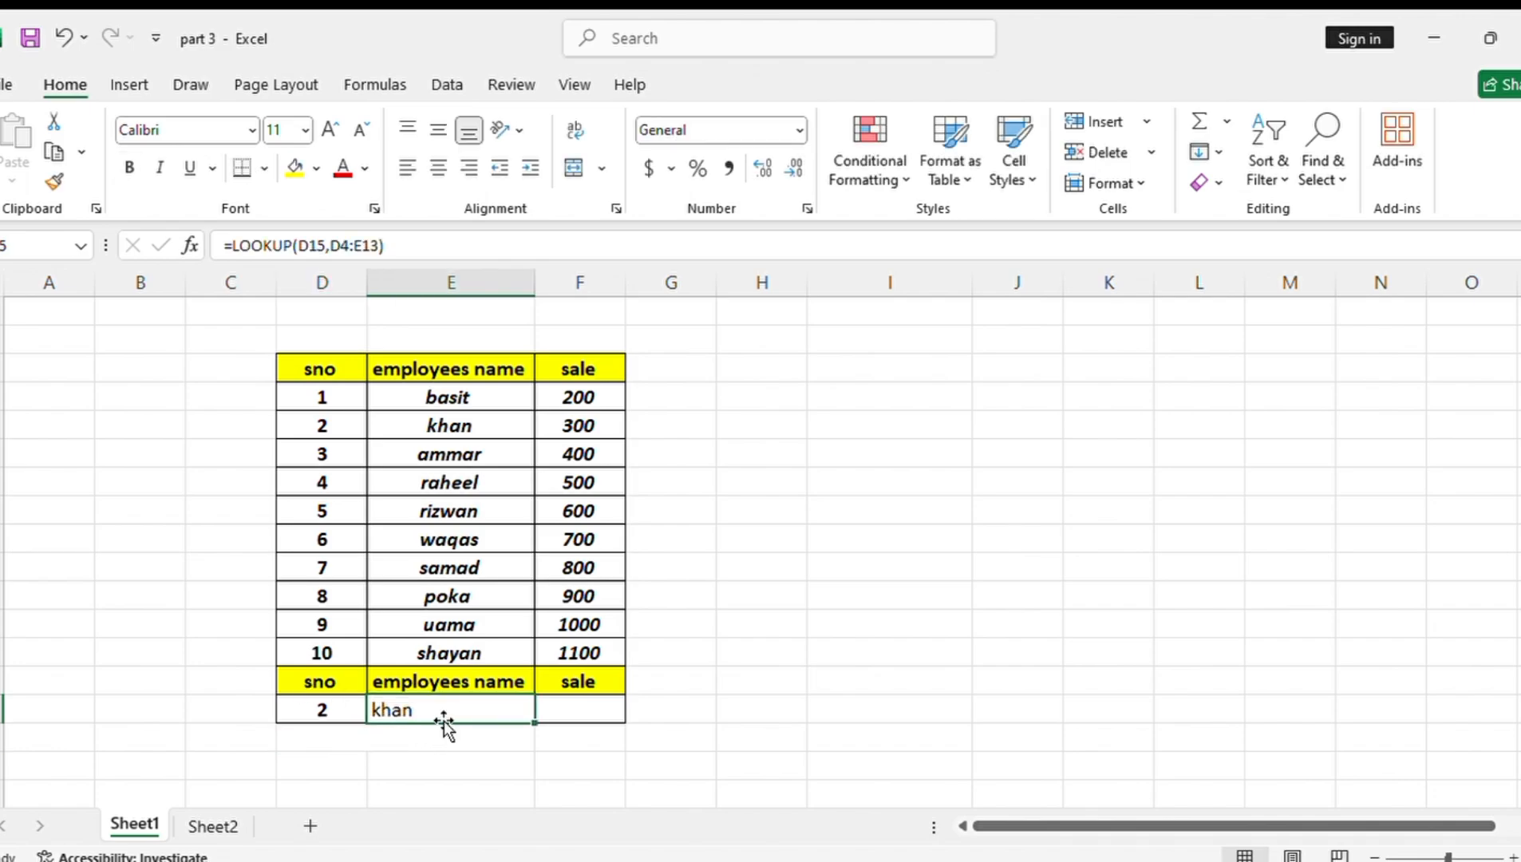
pyautogui.click(347, 713)
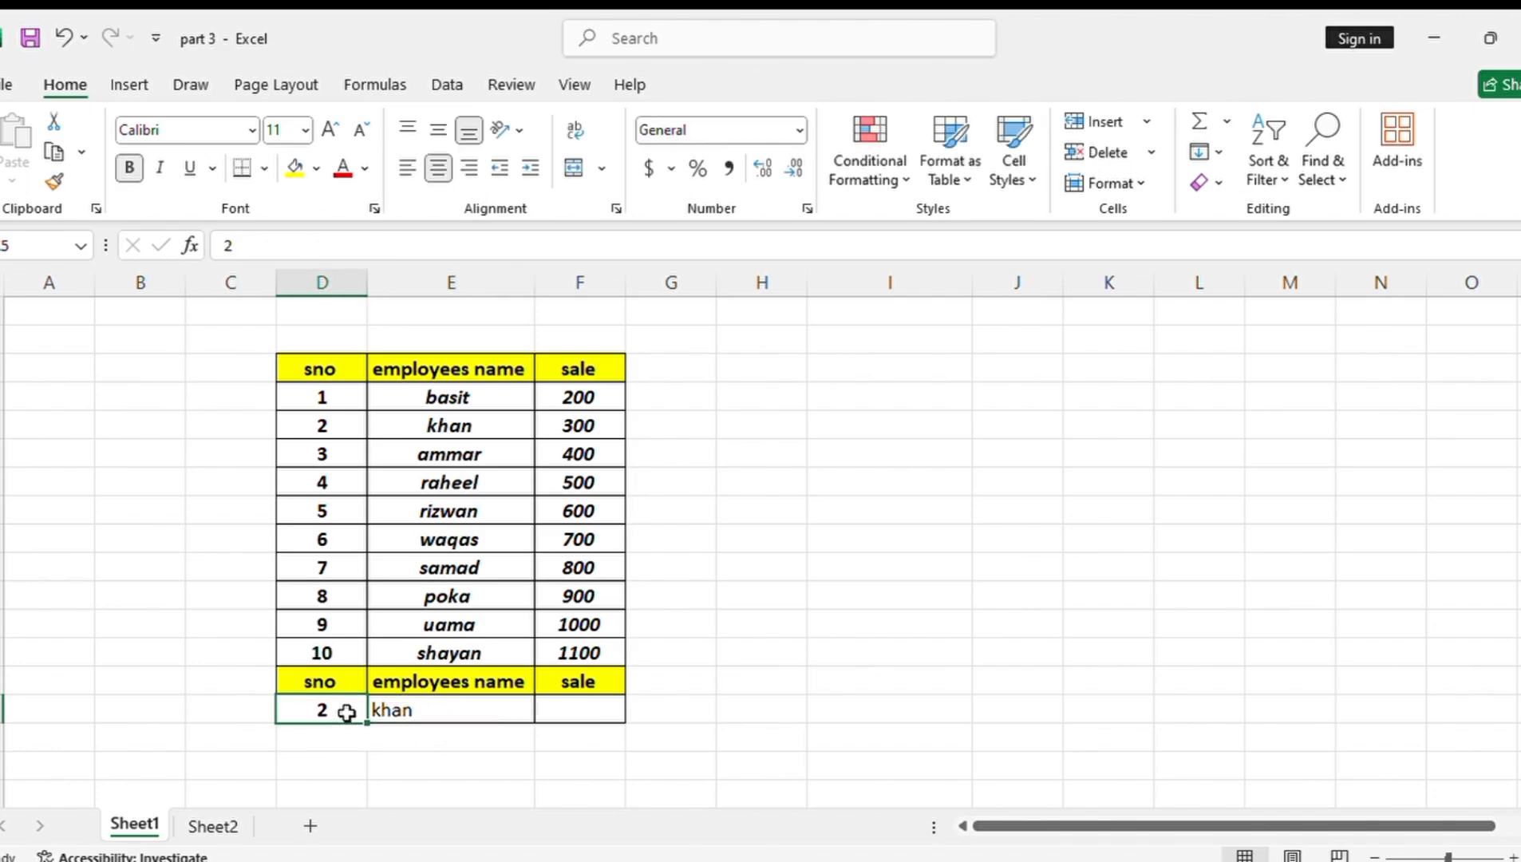
pyautogui.press('BackSpace')
pyautogui.write('10')
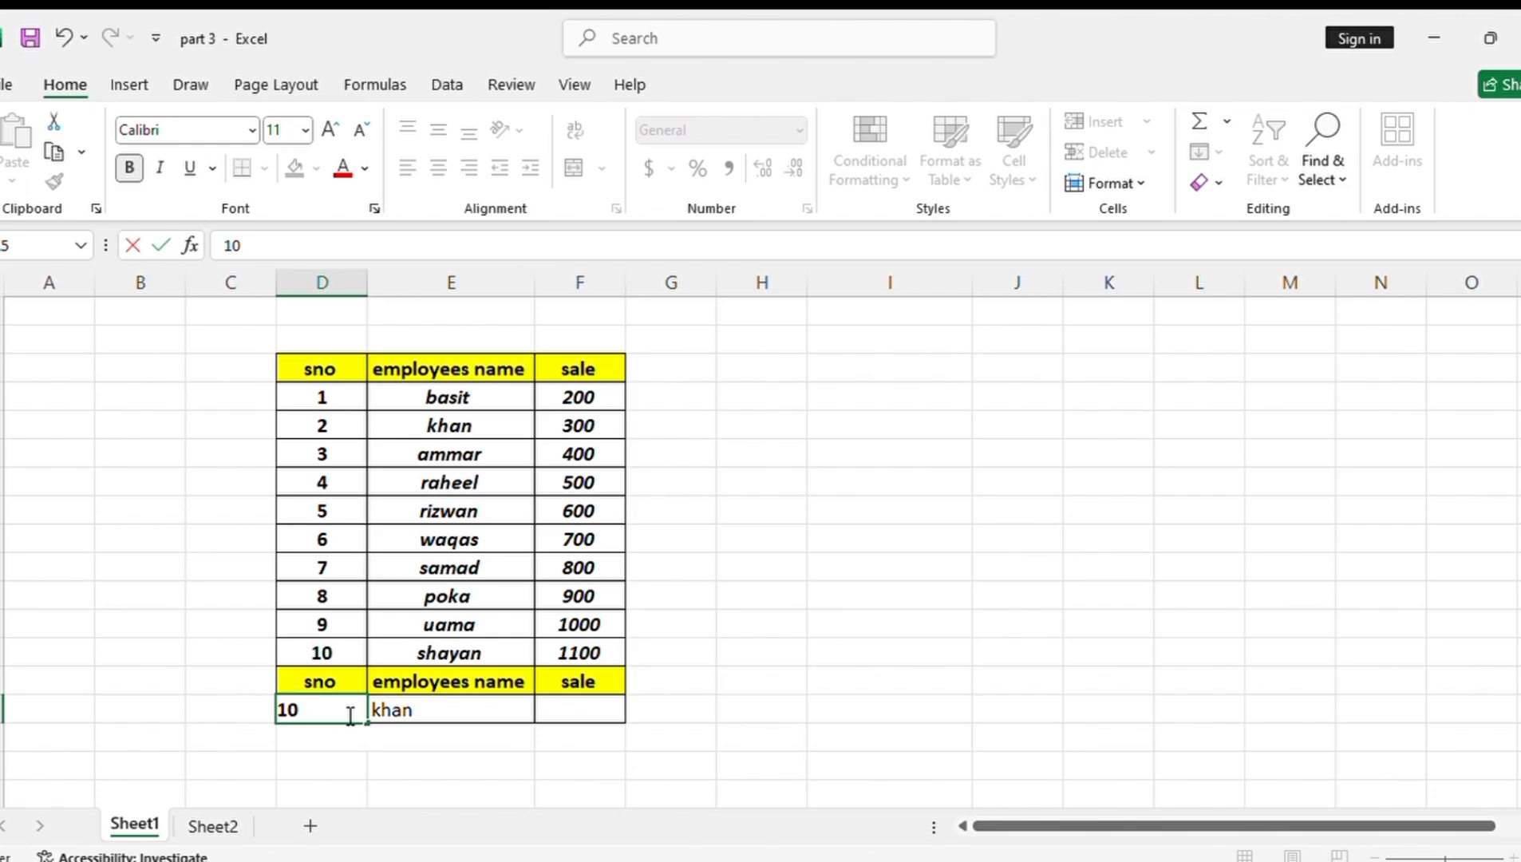
pyautogui.press('Return')
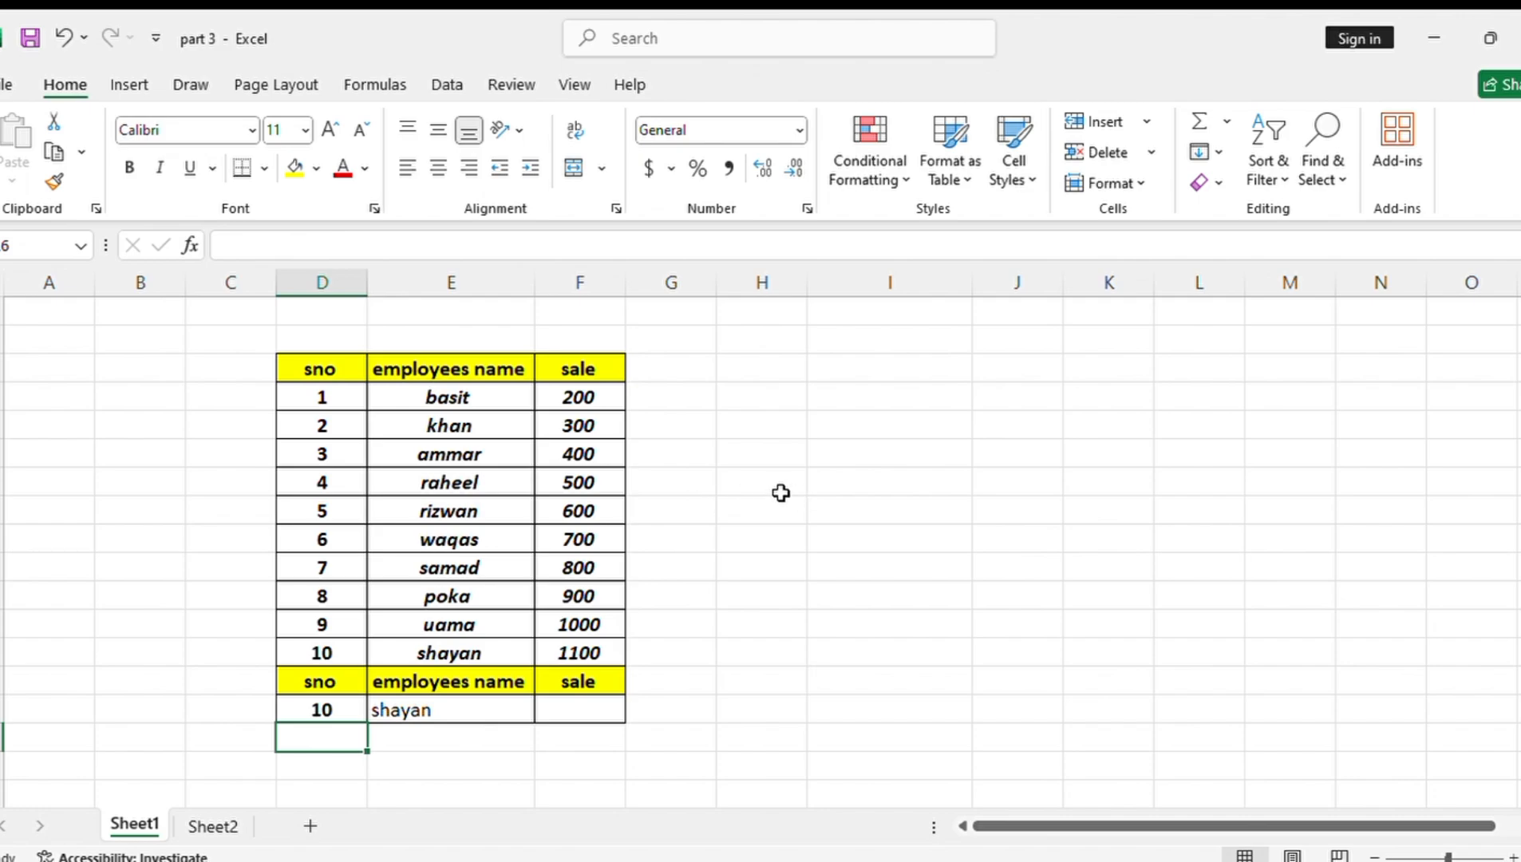
# Copy the sno and sale headers from the employee table into H7 and I7
pyautogui.click(343, 358)
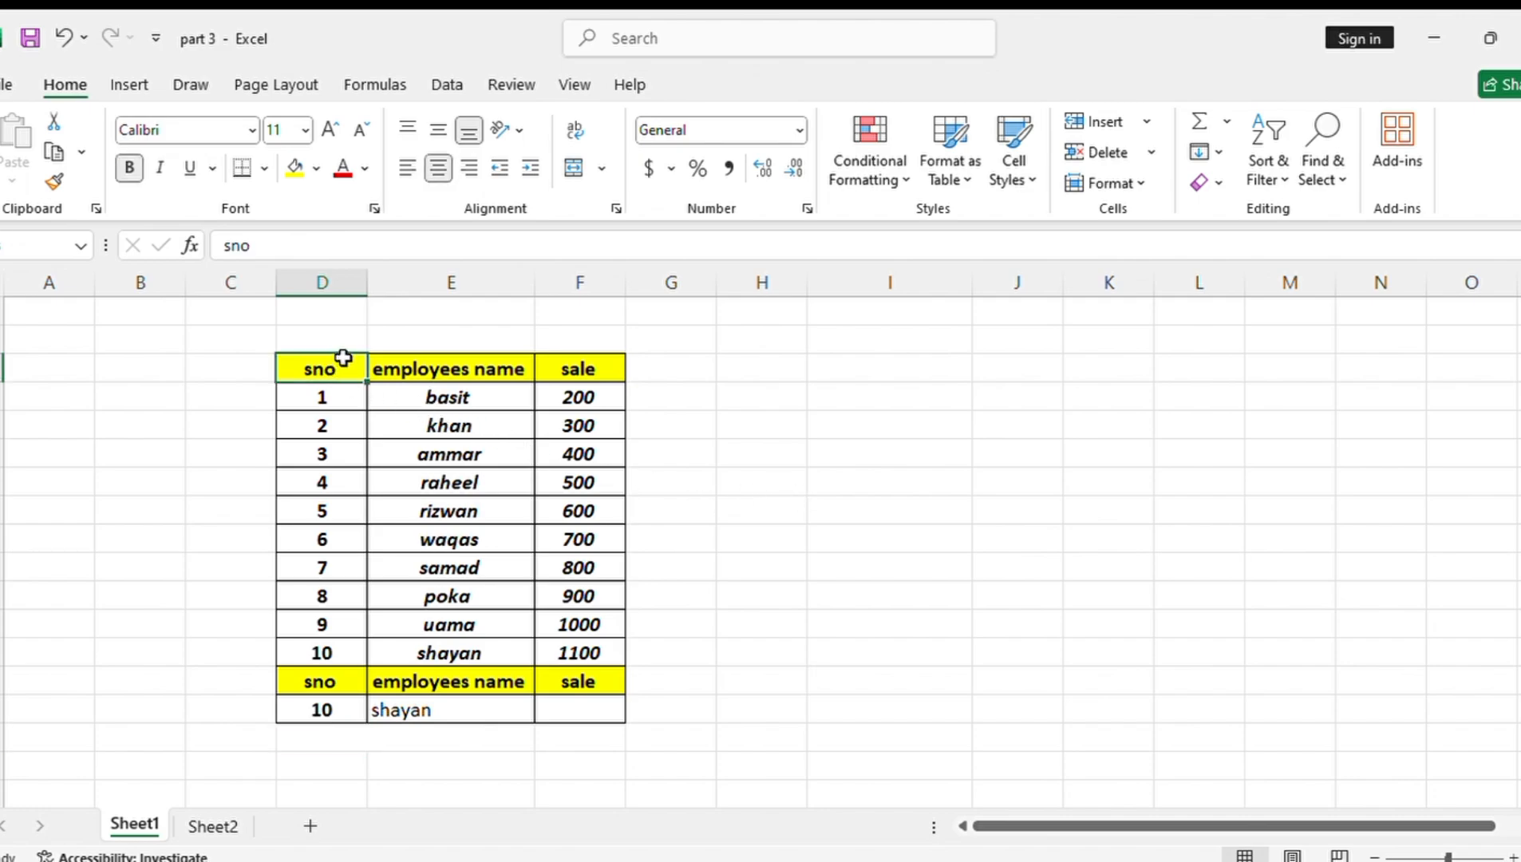
pyautogui.hotkey('ctrl', 'c')
pyautogui.click(735, 471)
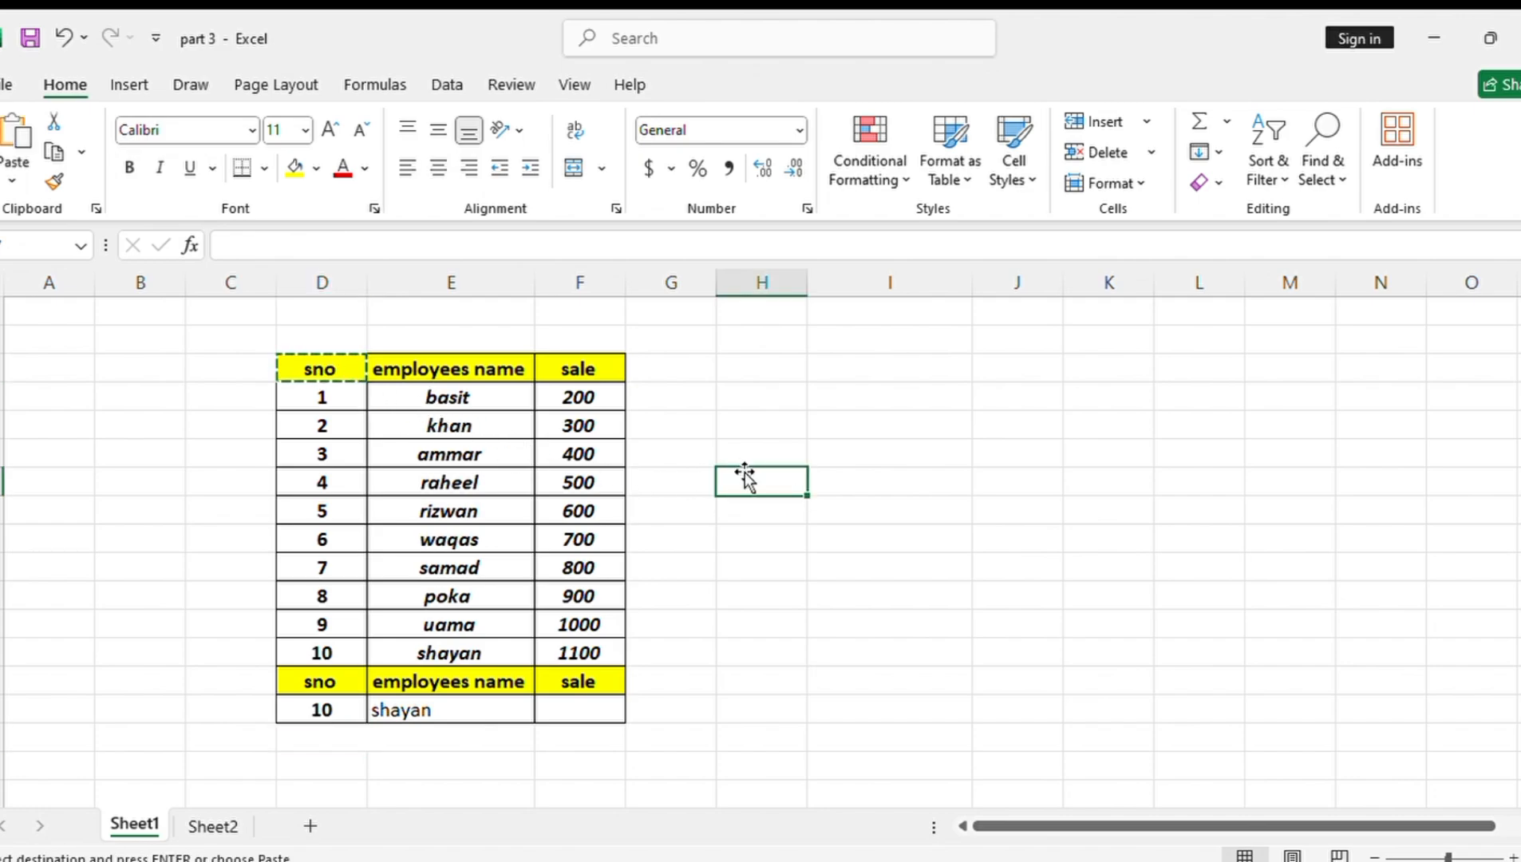
pyautogui.hotkey('ctrl', 'v')
pyautogui.click(580, 369)
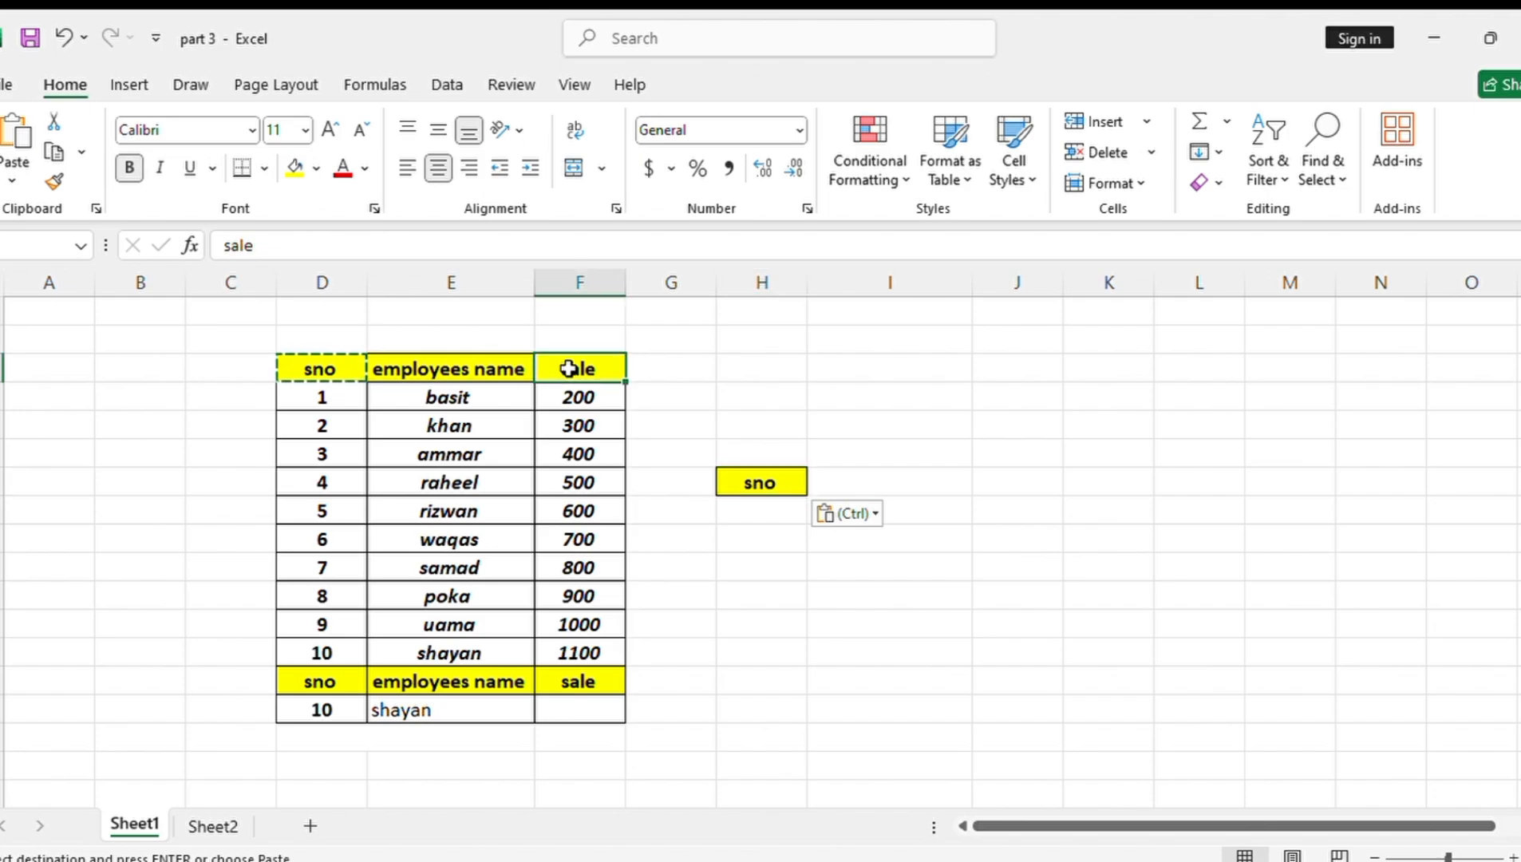
pyautogui.hotkey('ctrl', 'c')
pyautogui.click(830, 482)
pyautogui.hotkey('ctrl', 'v')
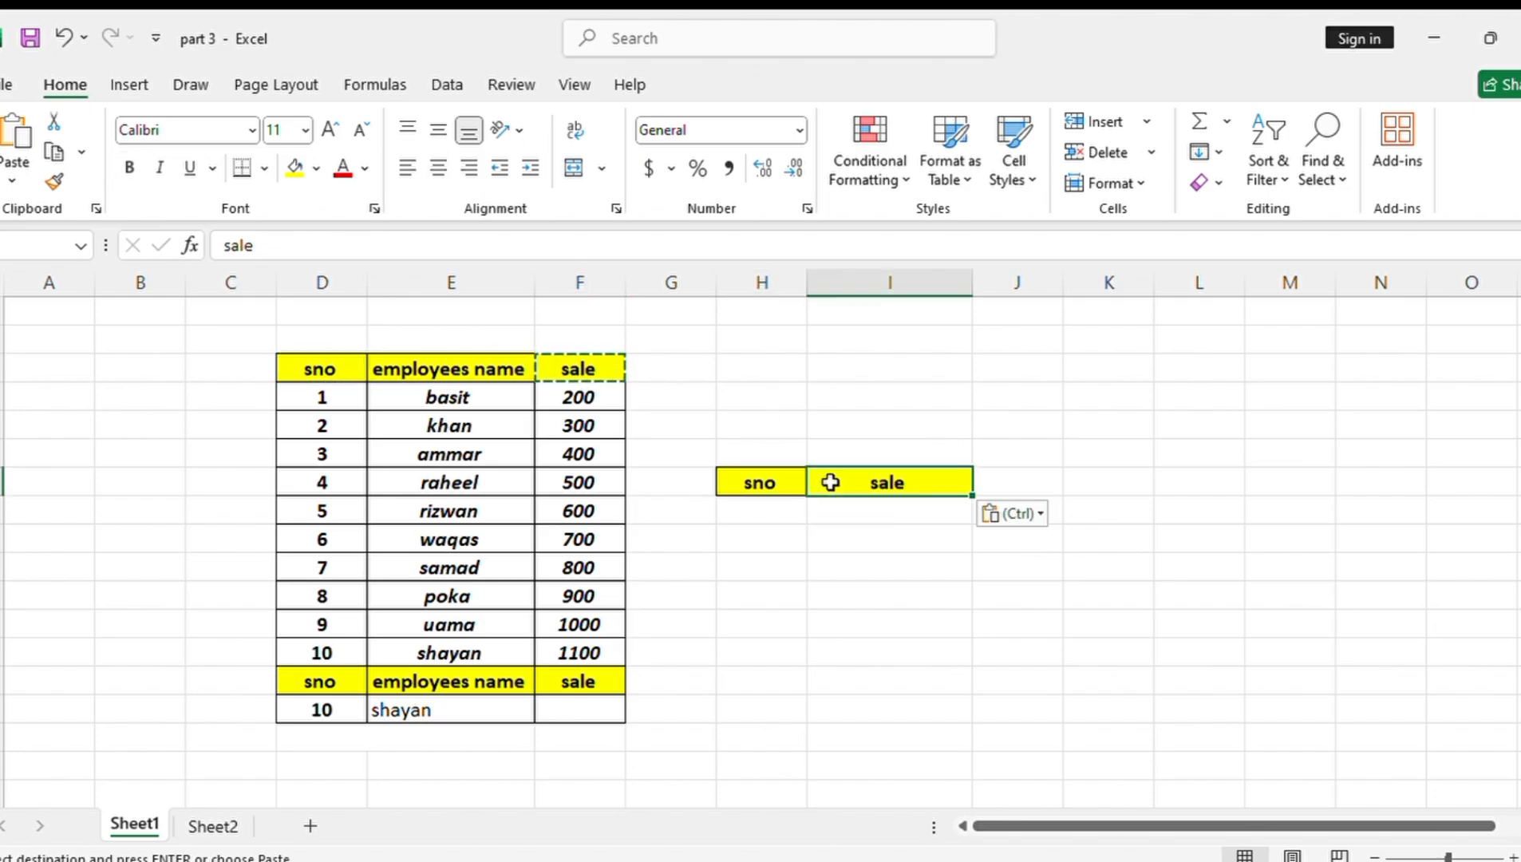
# Copy the serial number 4 from the employee table into H8, under the new sno header
pyautogui.click(752, 510)
pyautogui.click(344, 487)
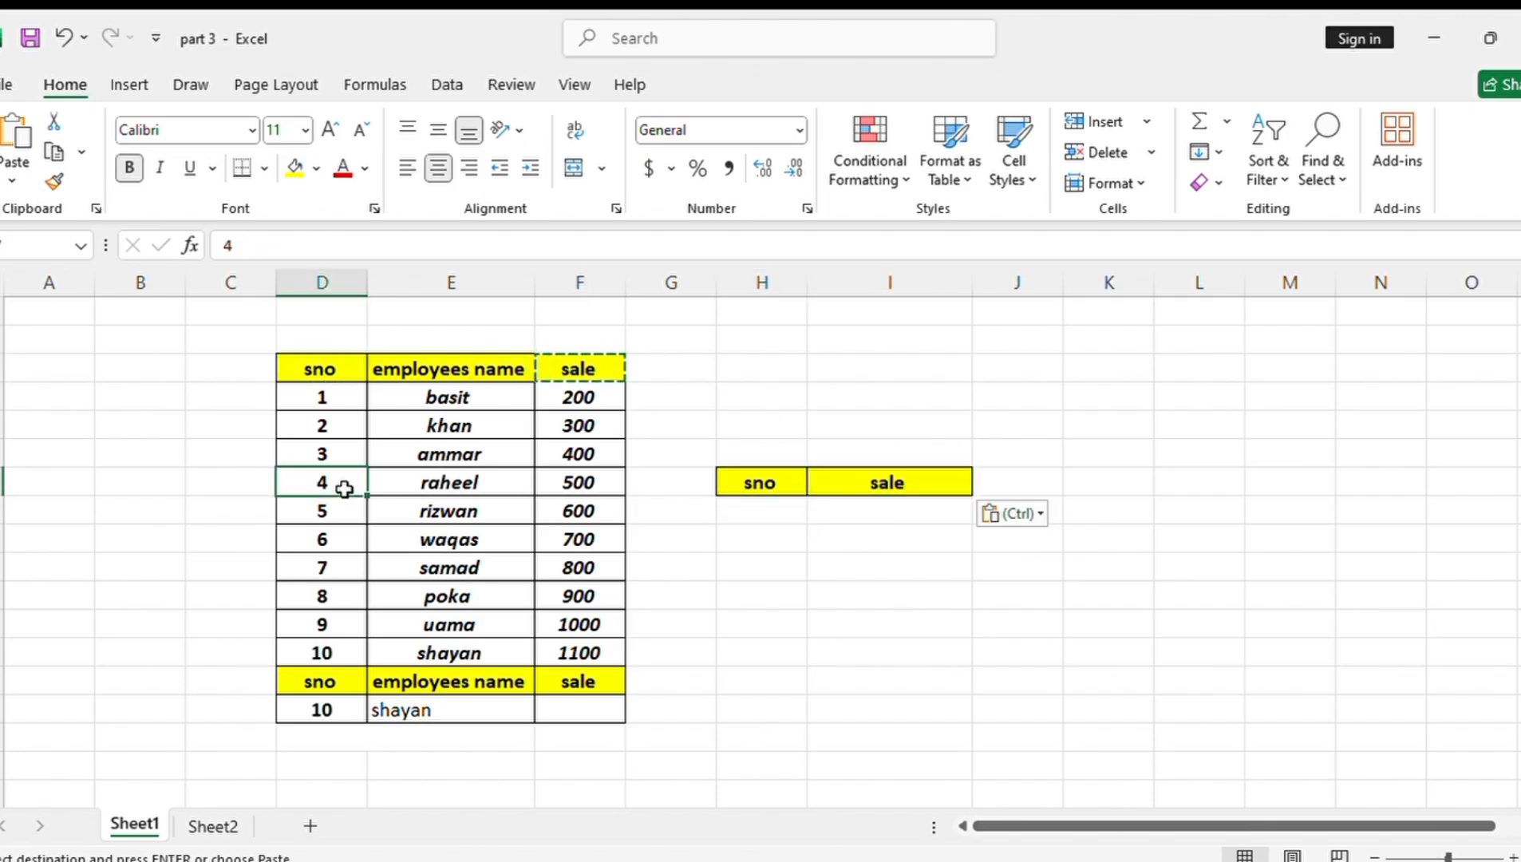
pyautogui.hotkey('ctrl', 'c')
pyautogui.click(766, 512)
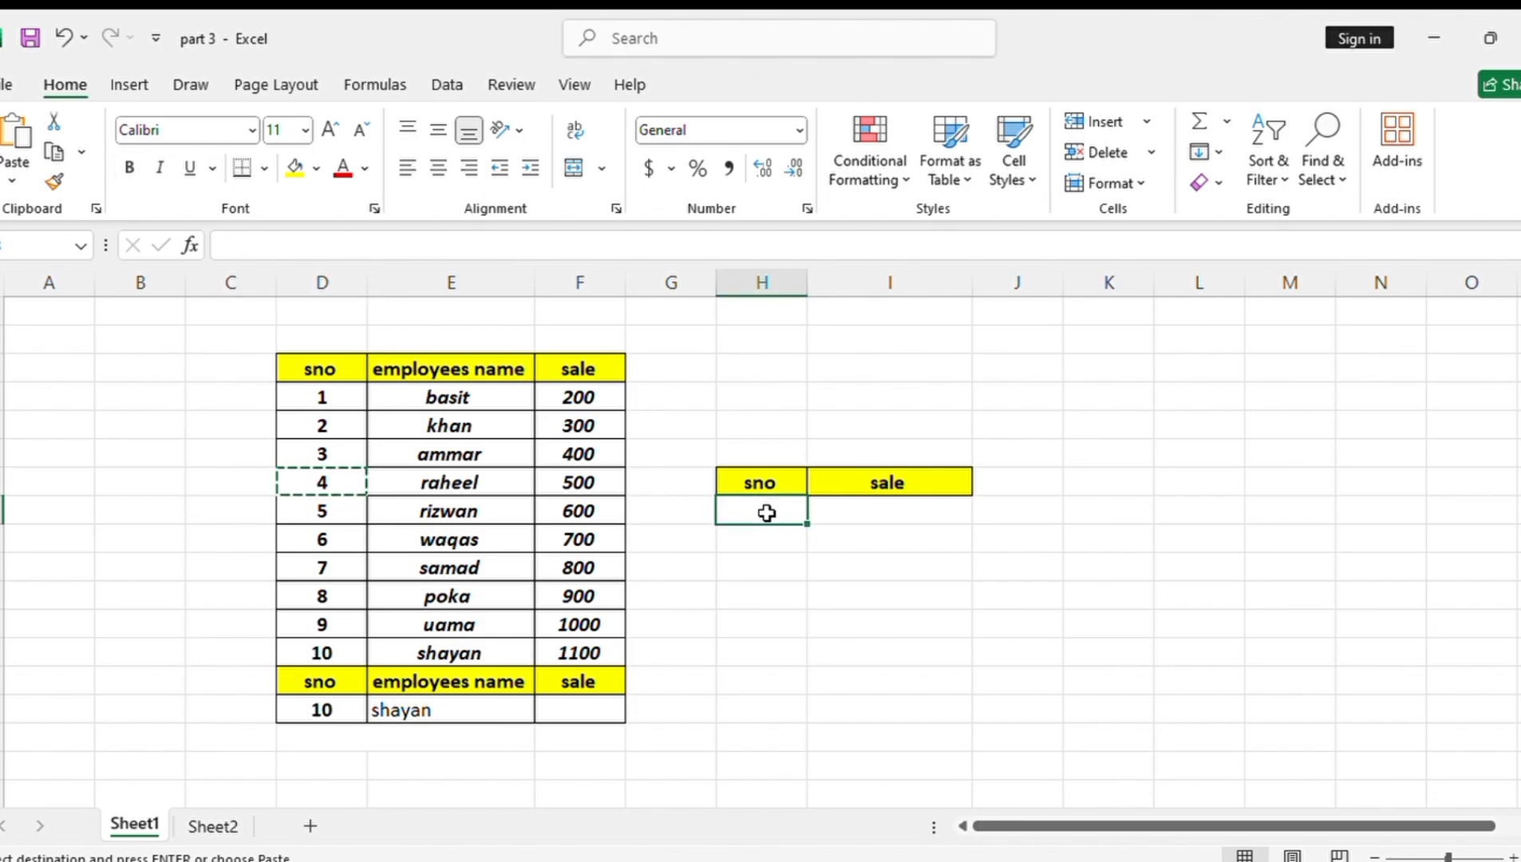
pyautogui.hotkey('ctrl', 'v')
# Enter the formula =LOOKUP(H8,D4:F13) in I8 to return the sale for the serial number
pyautogui.click(893, 512)
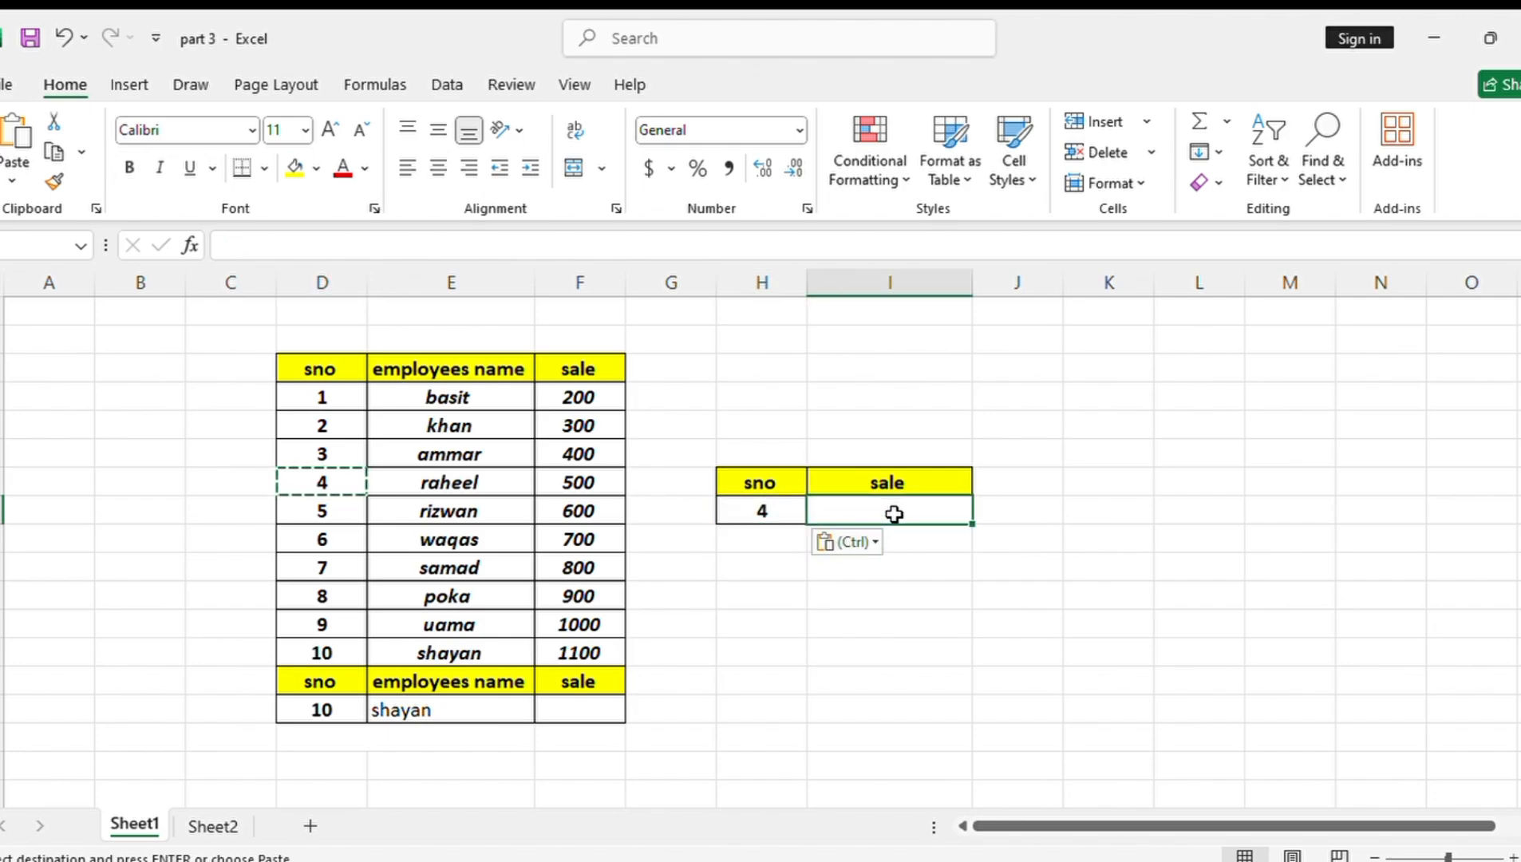
pyautogui.write('=loo')
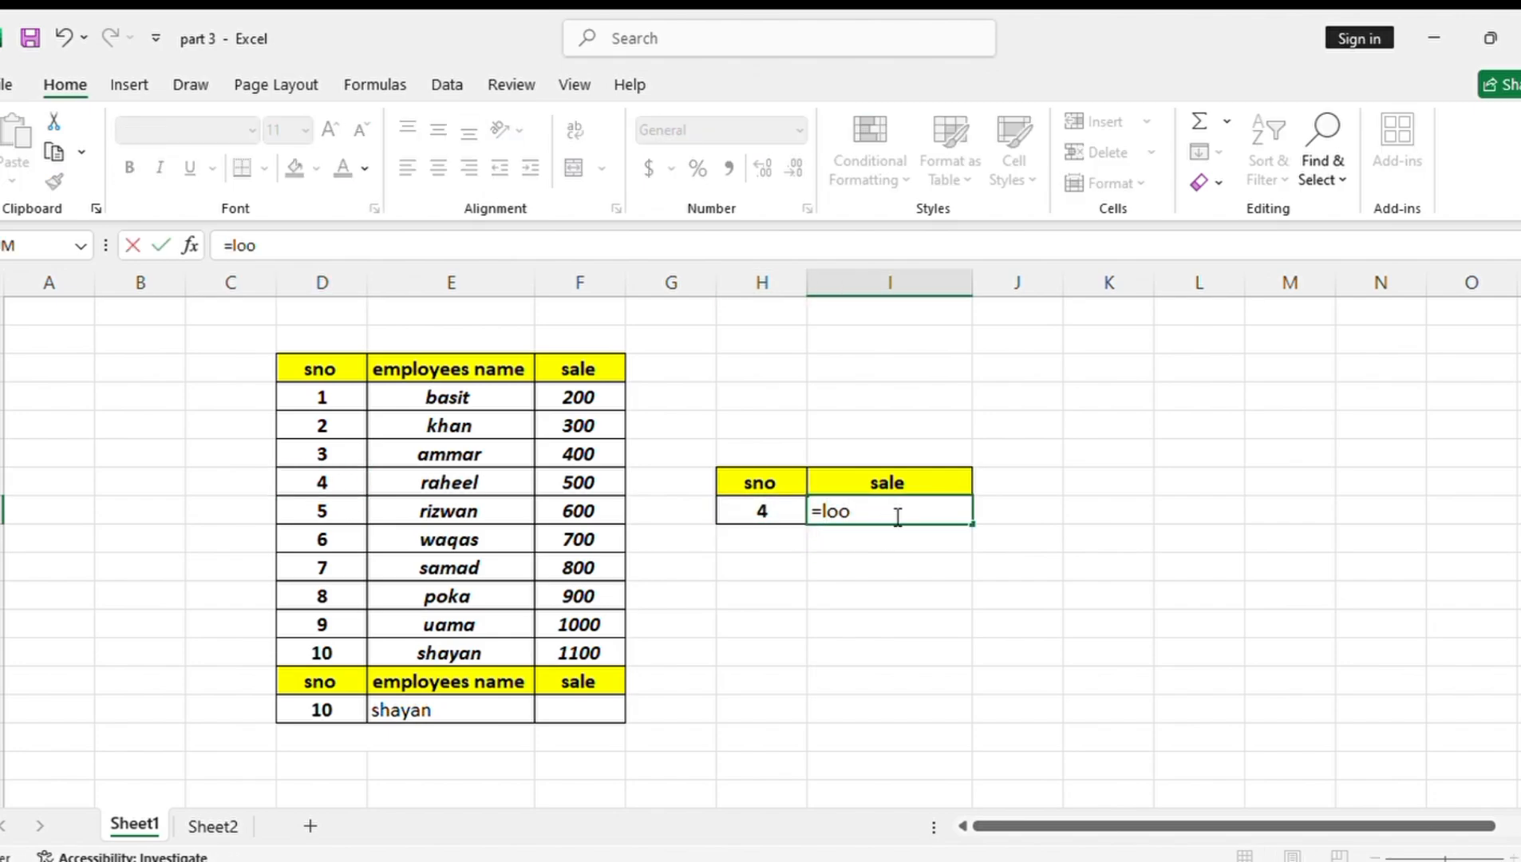
pyautogui.press('Tab')
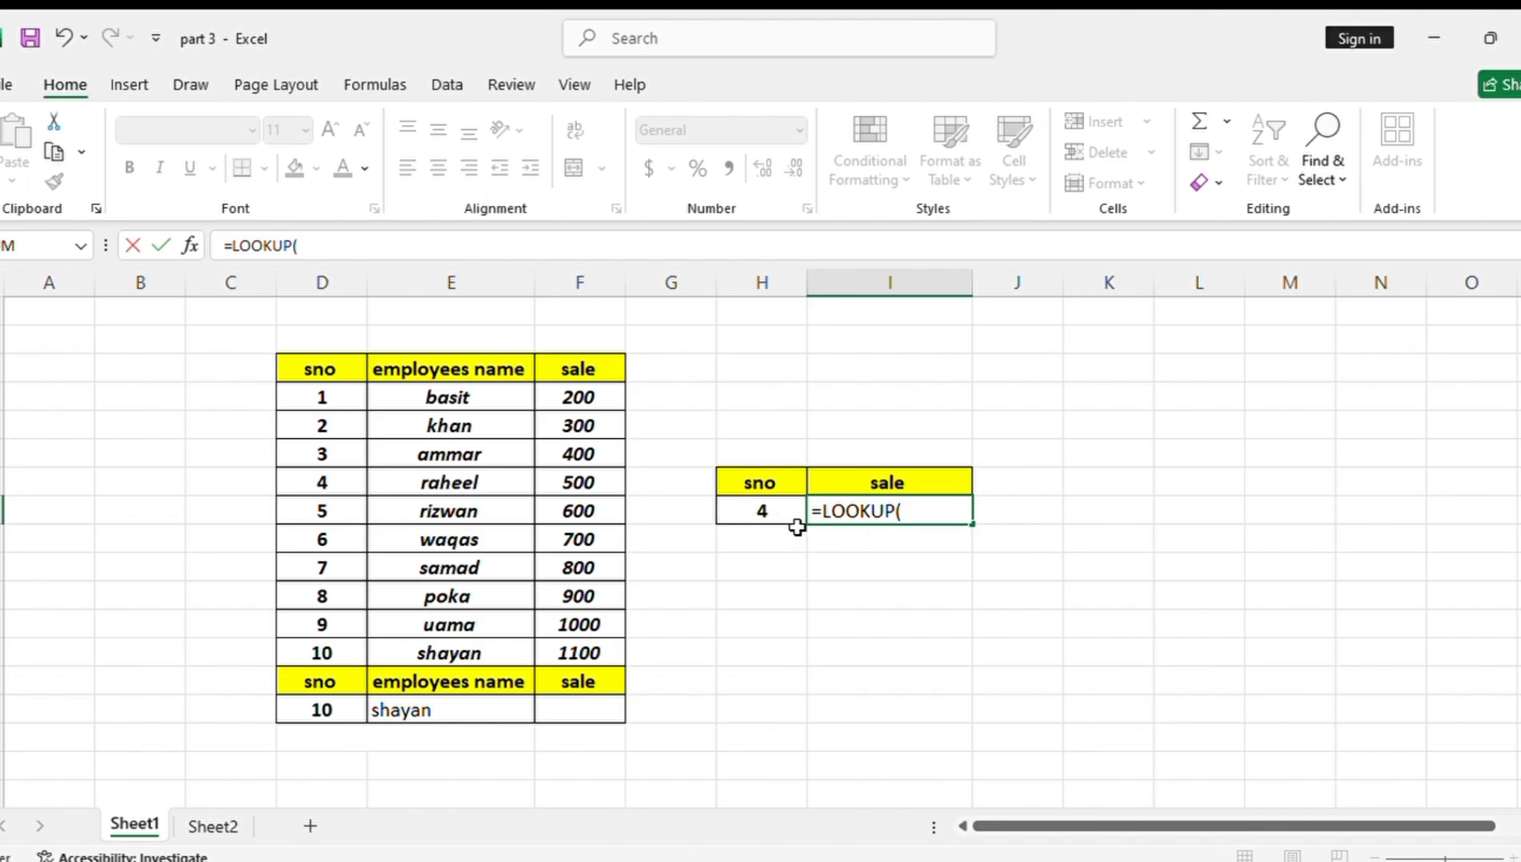
pyautogui.click(744, 511)
pyautogui.write(',')
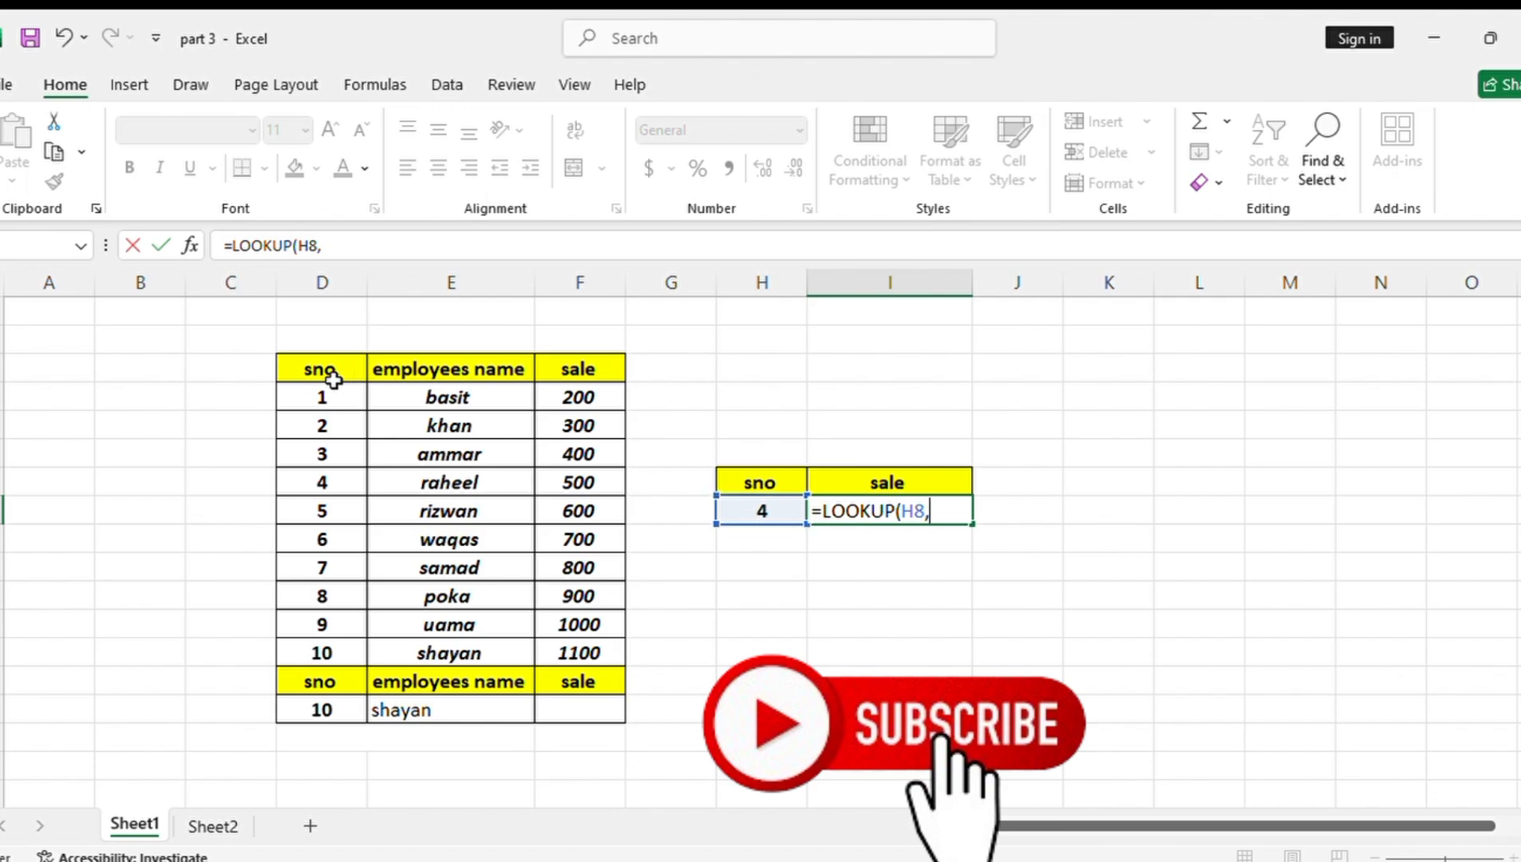
pyautogui.moveTo(322, 397); pyautogui.dragTo(601, 635)
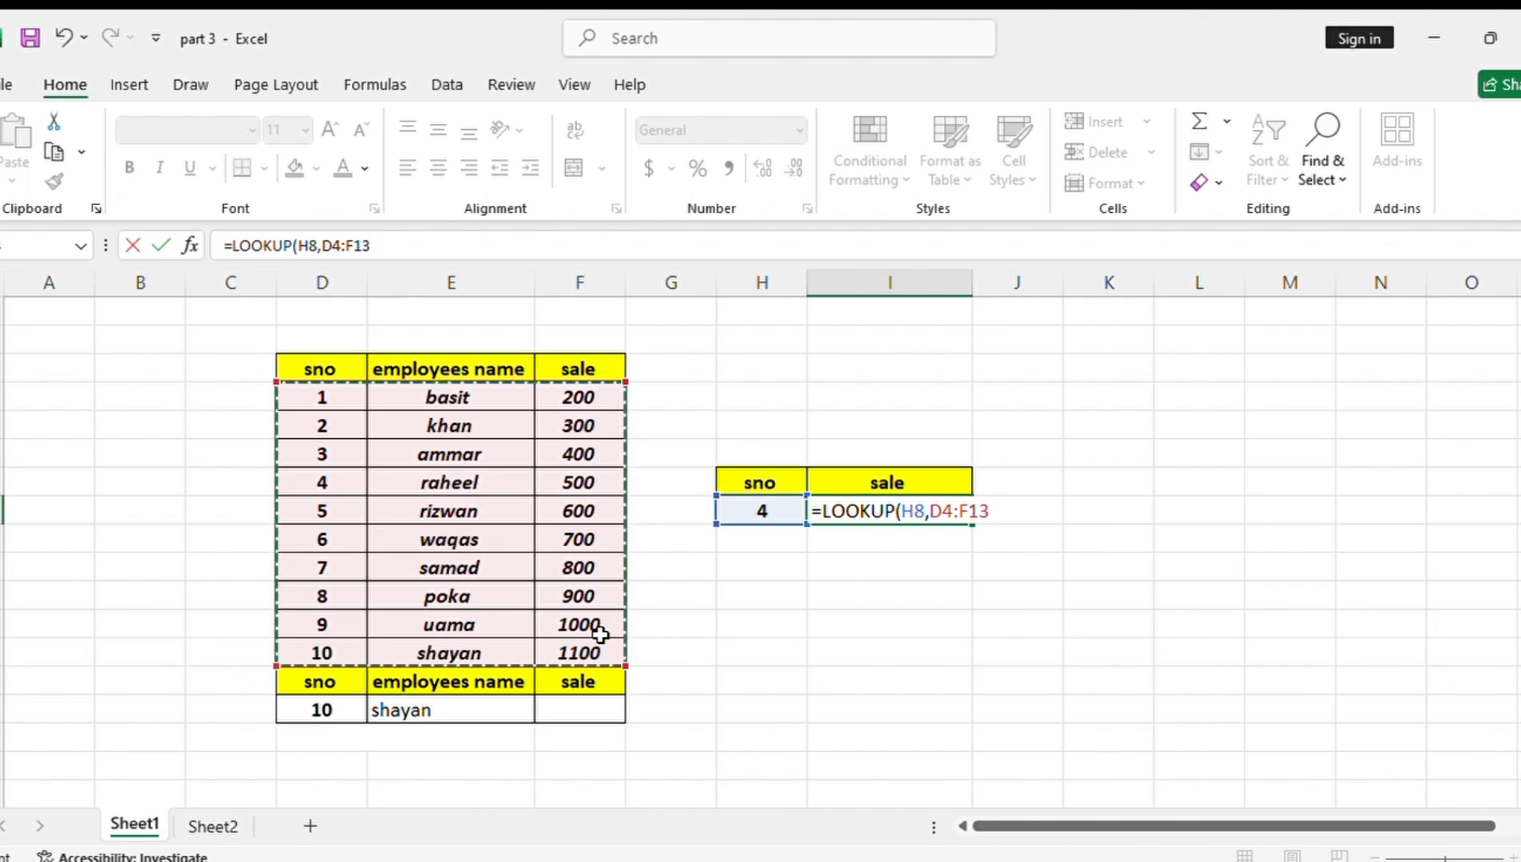
pyautogui.write(')')
pyautogui.press('Return')
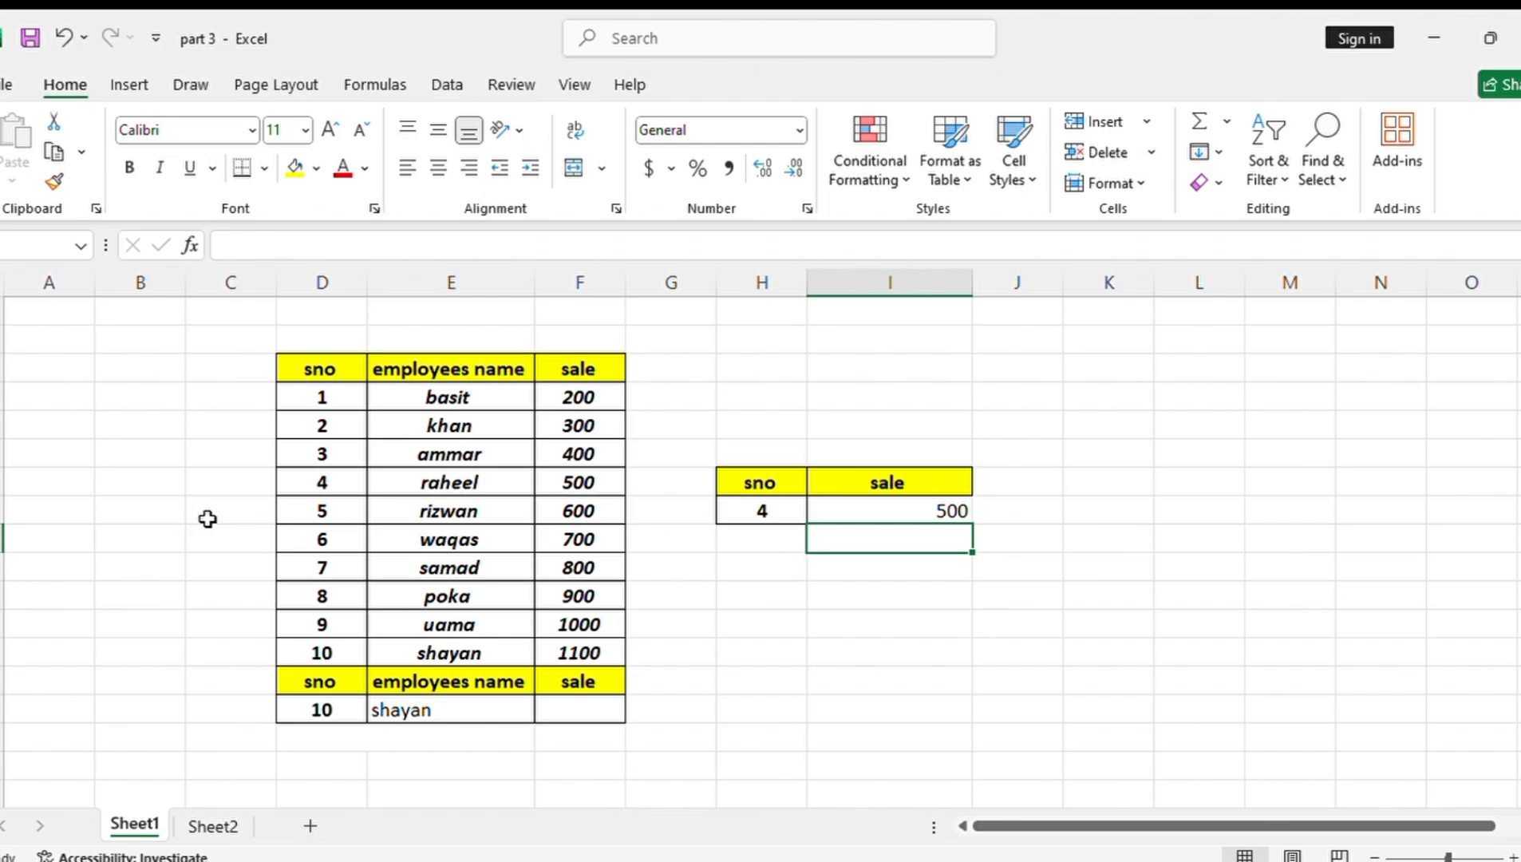
# Test the sale lookup with serial number 6 in H8, ending with serial number 10
pyautogui.click(787, 512)
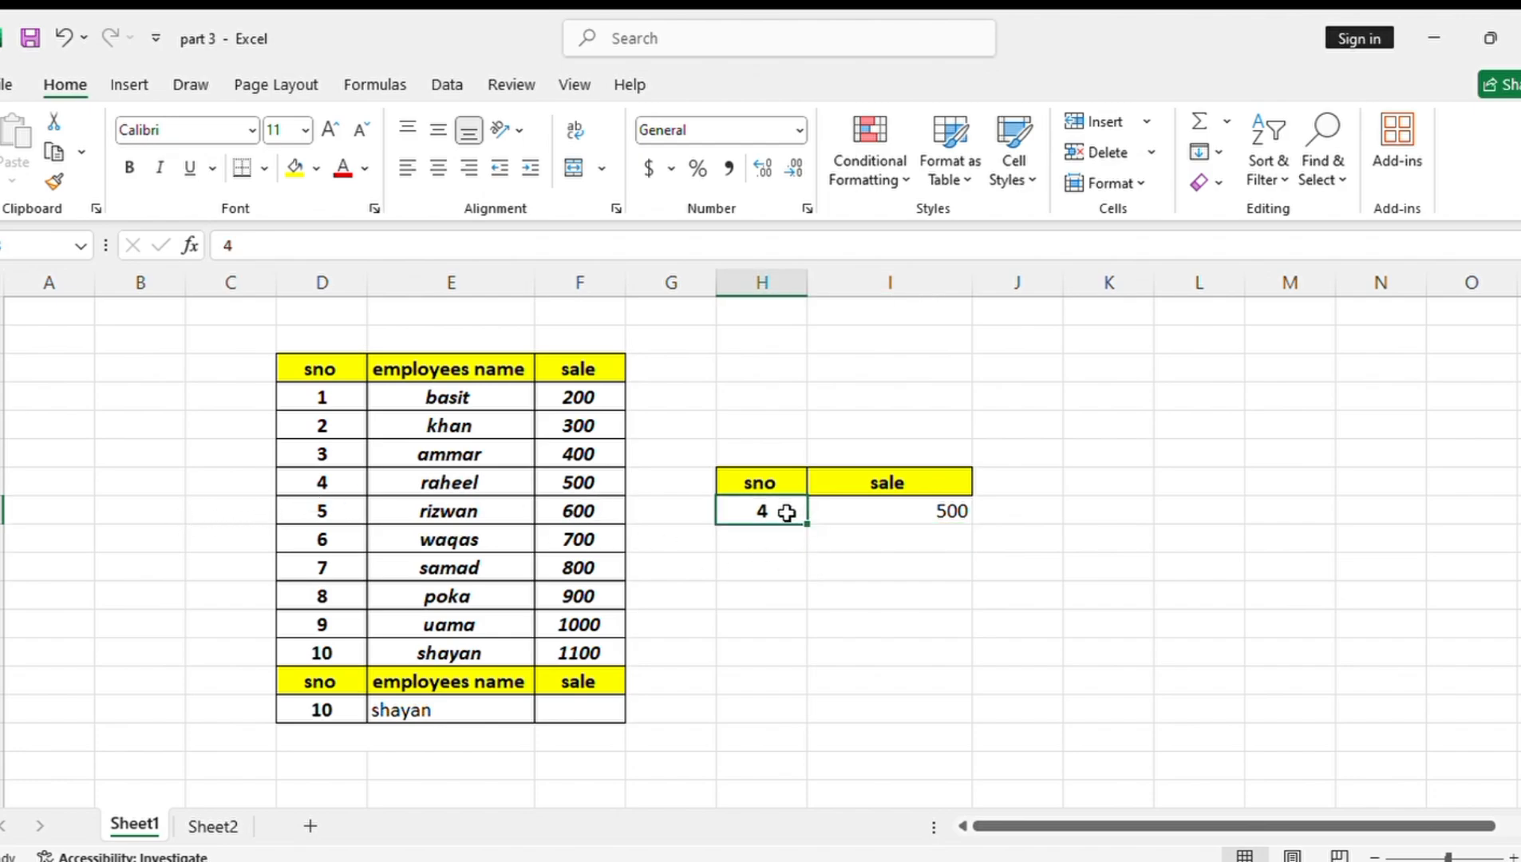
pyautogui.press('BackSpace')
pyautogui.write('6')
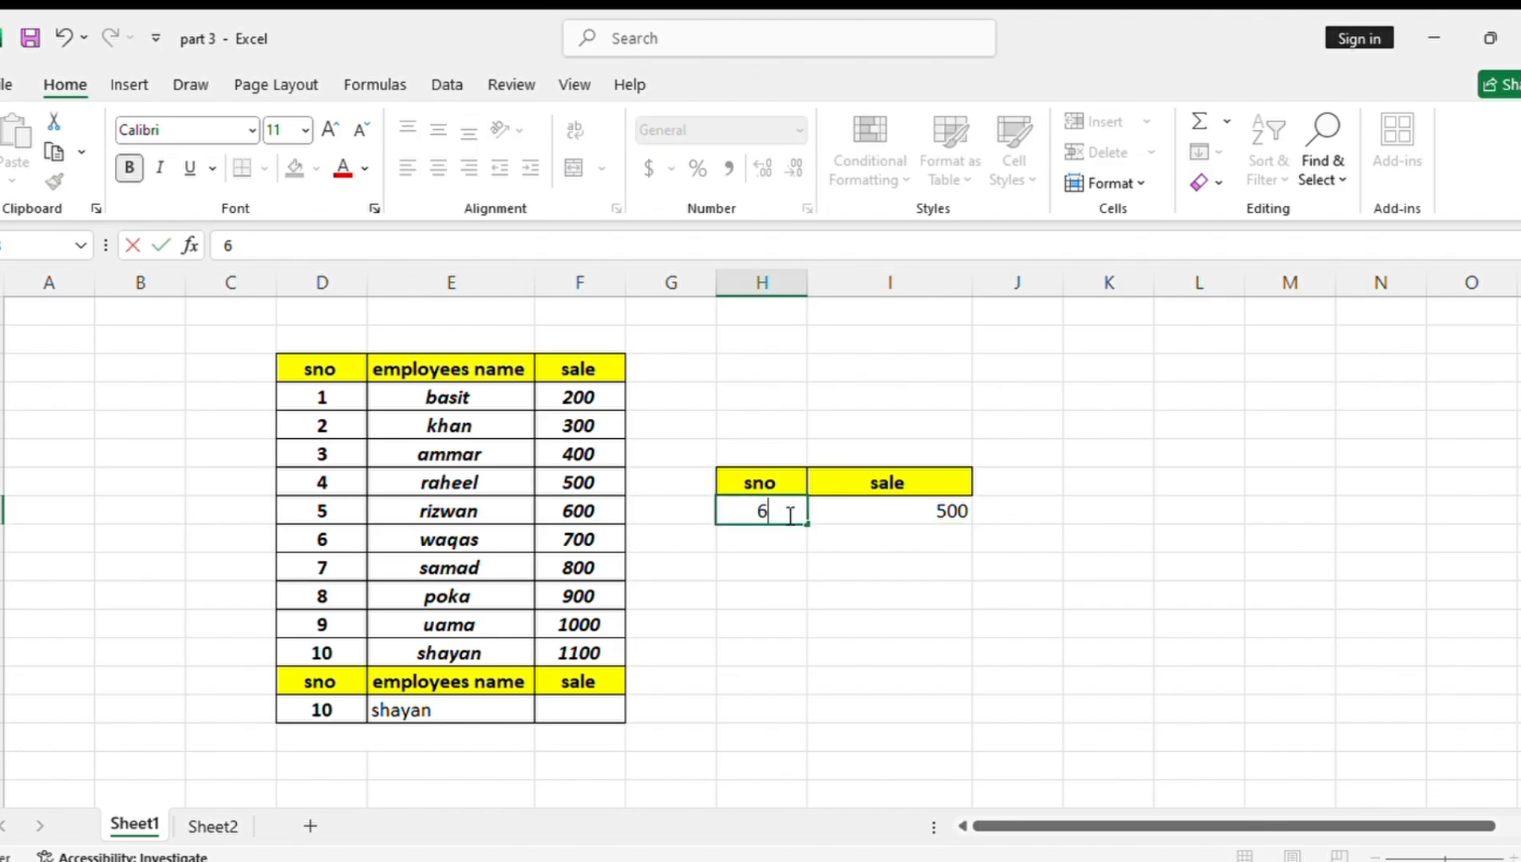
pyautogui.press('Return')
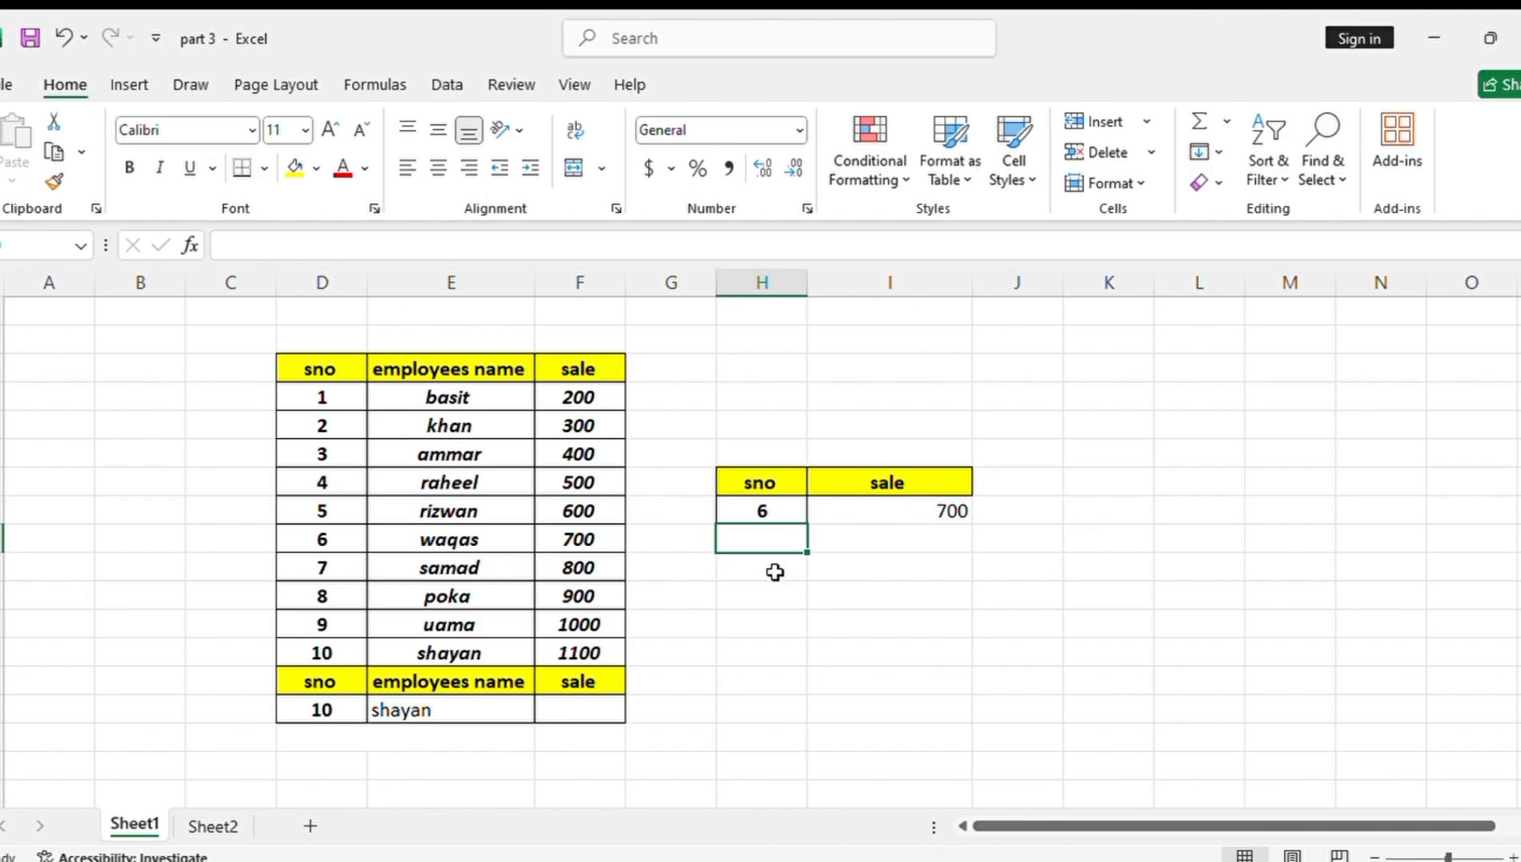
pyautogui.click(756, 507)
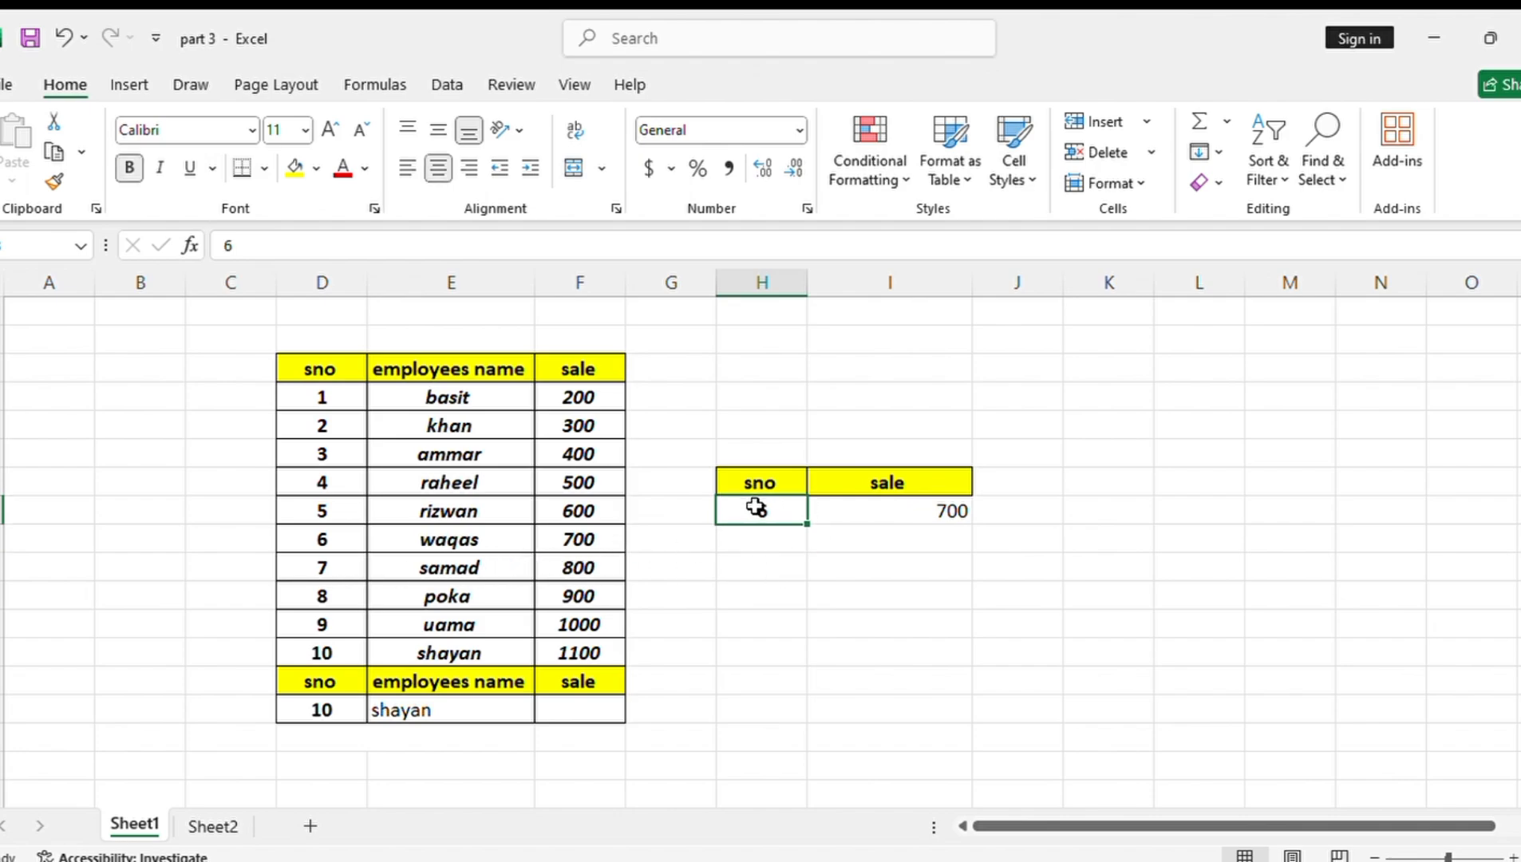
pyautogui.press('BackSpace')
pyautogui.write('10')
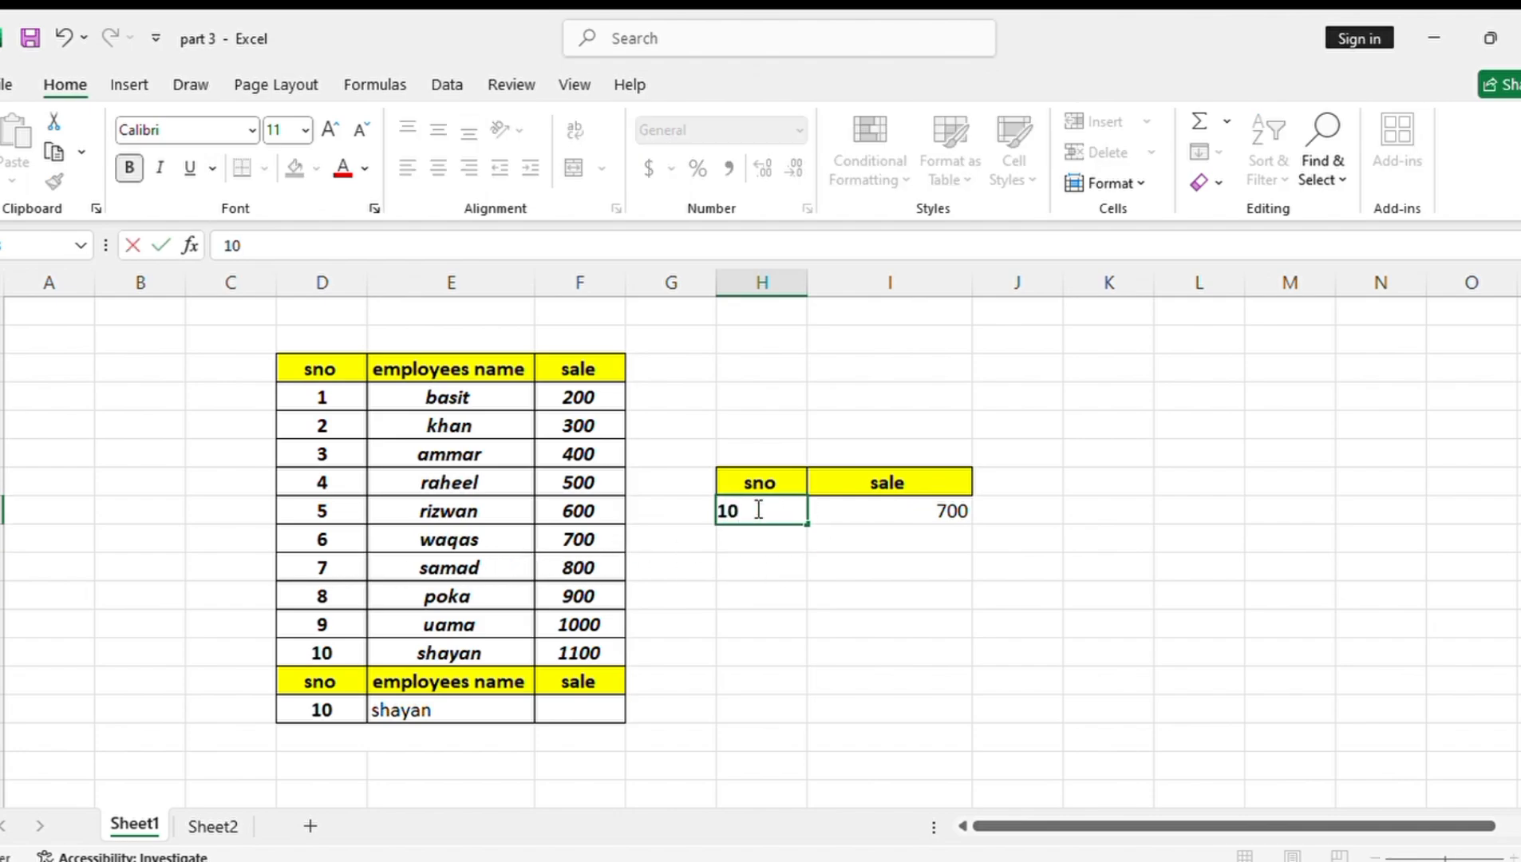
pyautogui.press('Return')
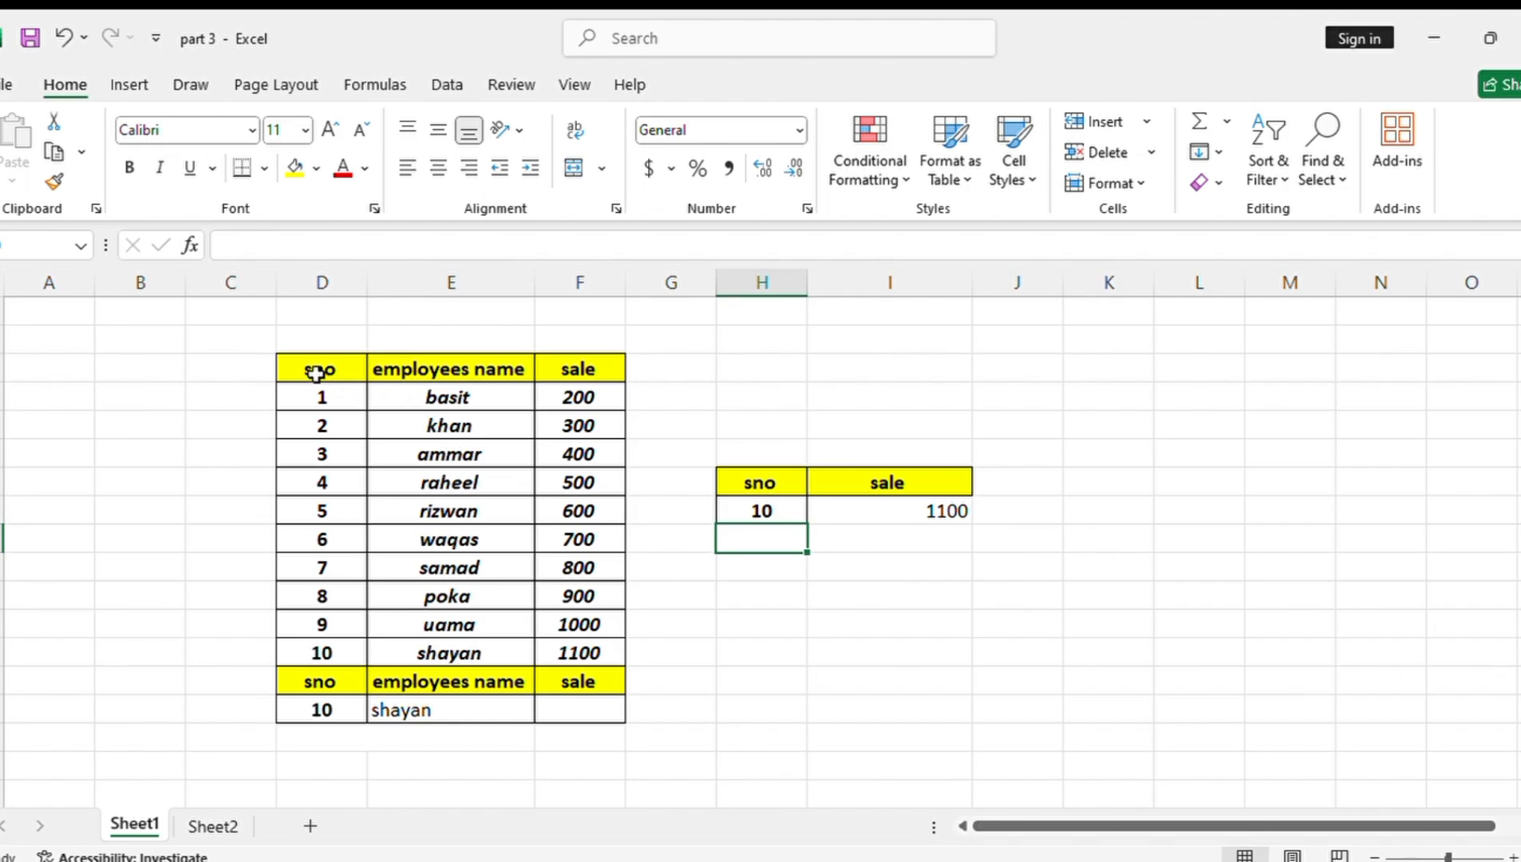
# Copy the sno, employees name and sale headers from the employee table into H10:J10
pyautogui.moveTo(316, 372); pyautogui.dragTo(569, 382)
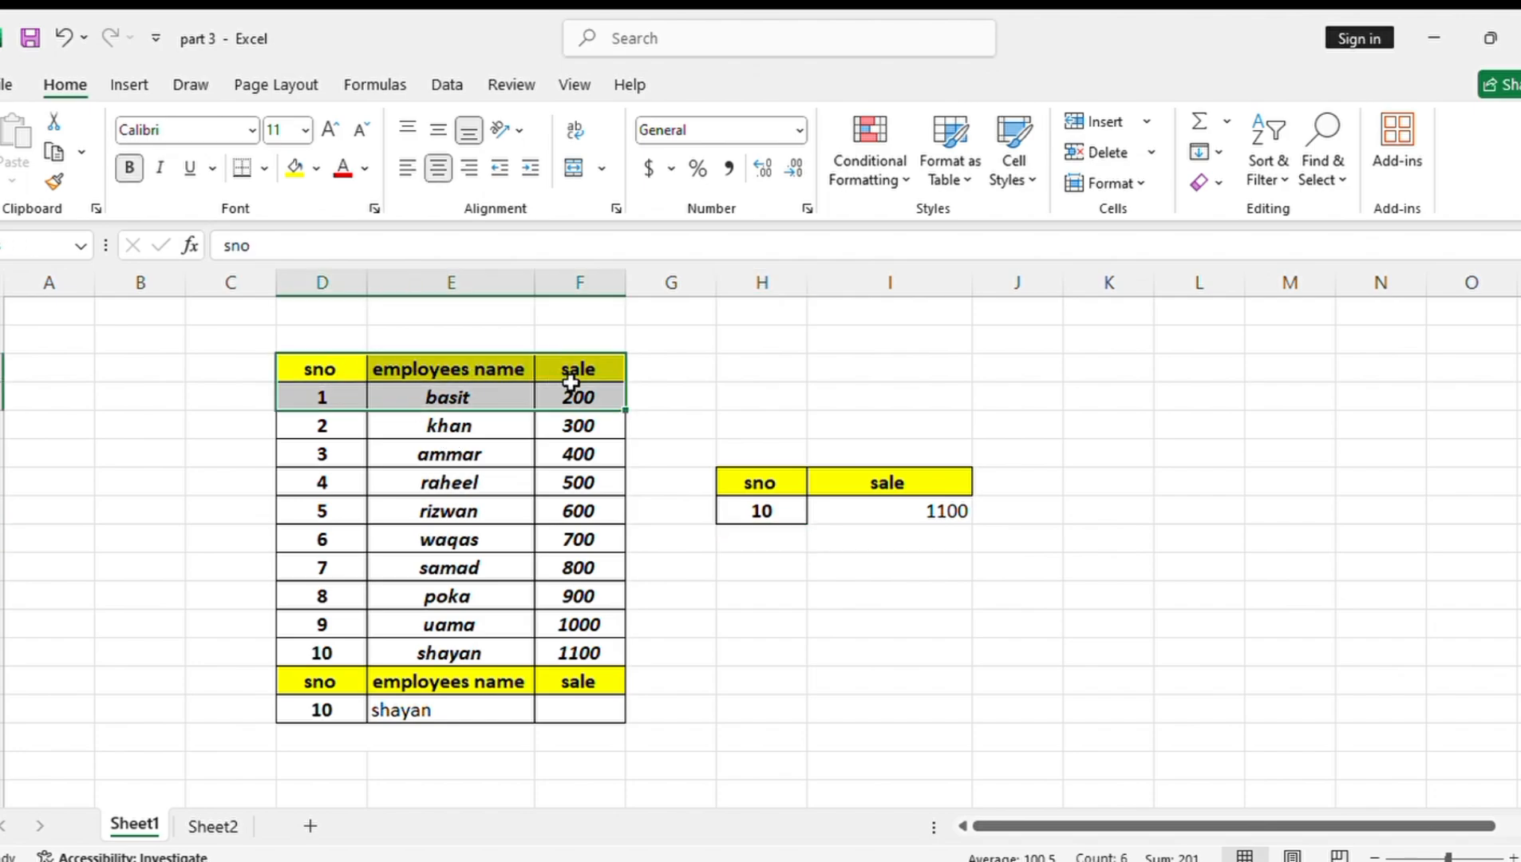
pyautogui.click(323, 367)
pyautogui.moveTo(423, 363); pyautogui.dragTo(576, 365)
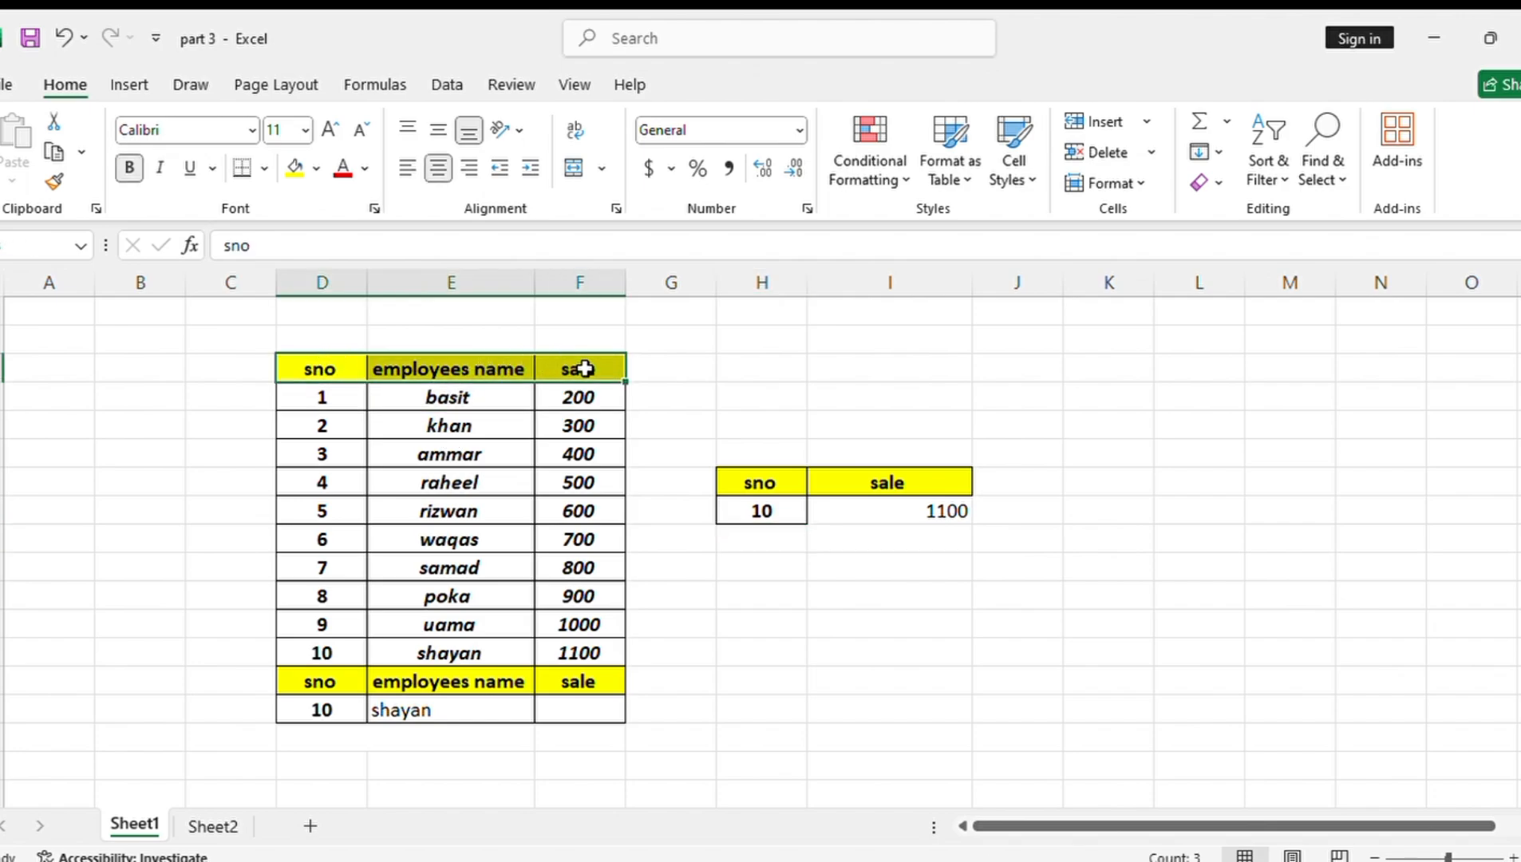
pyautogui.hotkey('ctrl', 'c')
pyautogui.click(739, 558)
pyautogui.hotkey('ctrl', 'v')
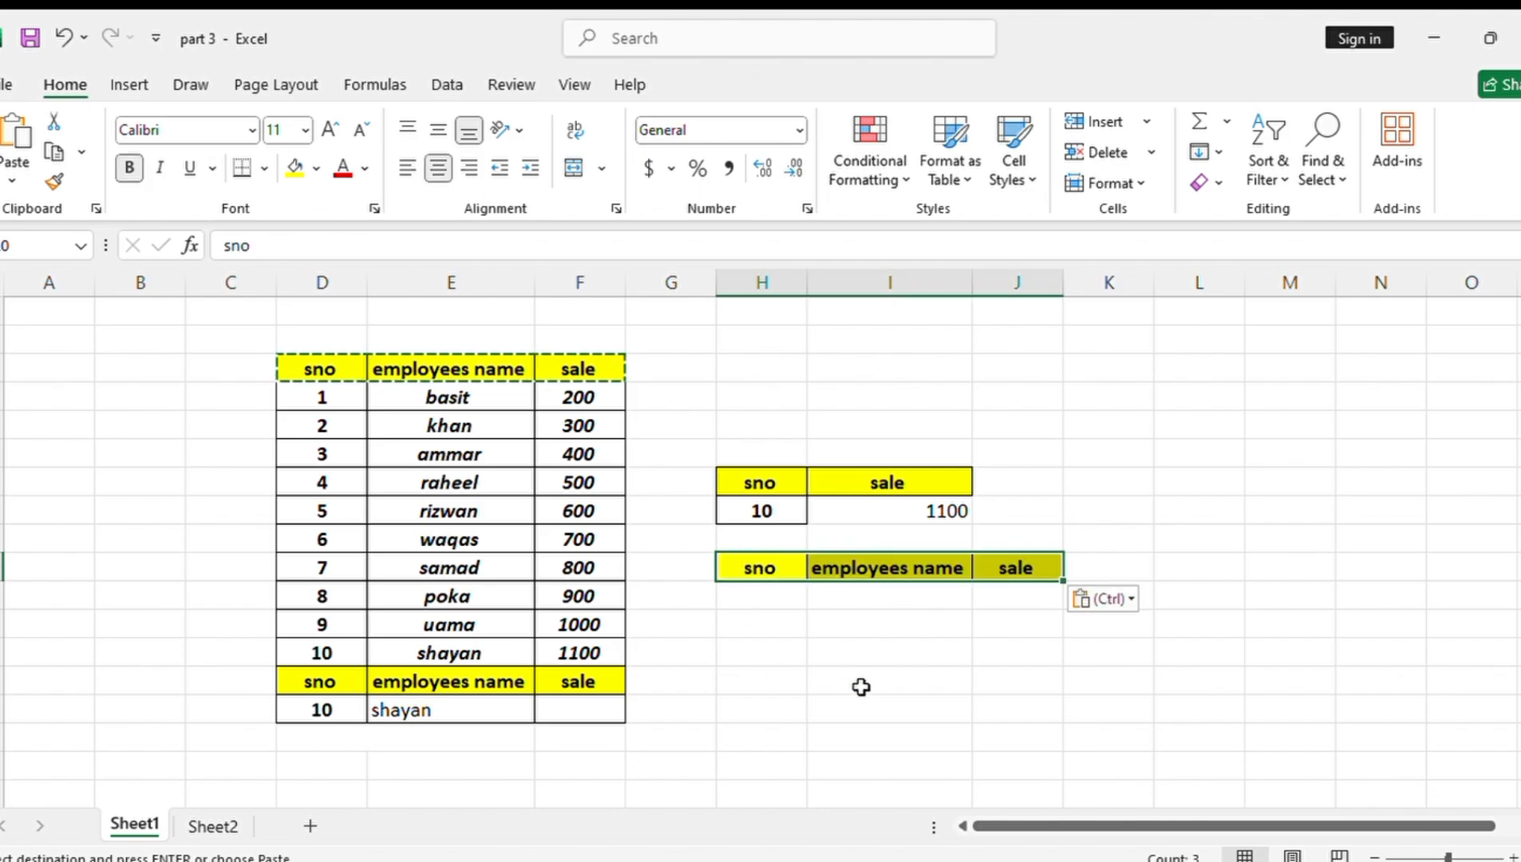
# Copy the serial number 5 from the employee table into H11, under the new sno header
pyautogui.click(770, 620)
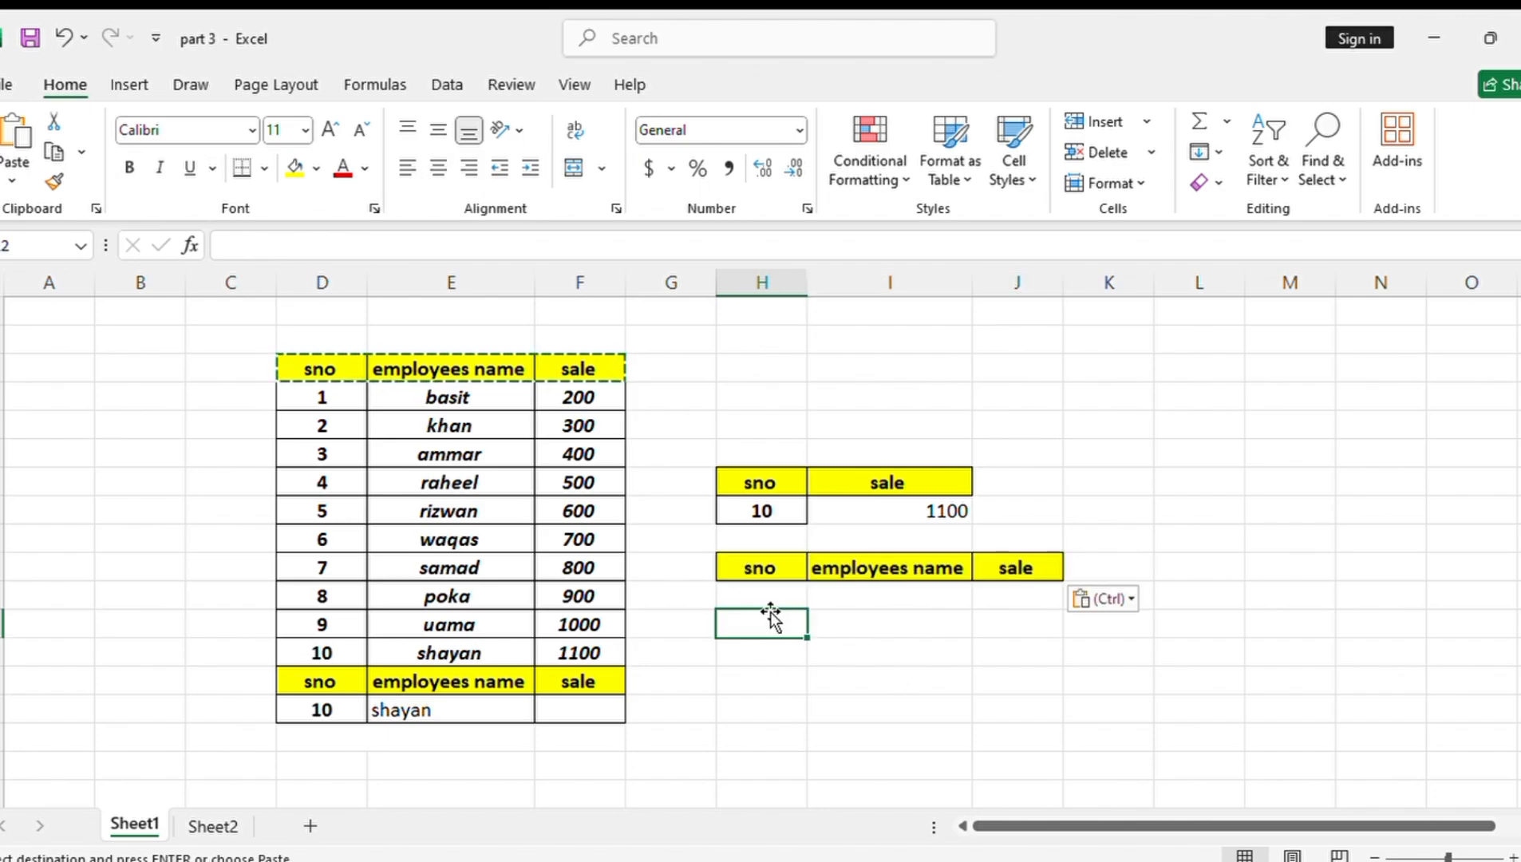
pyautogui.click(304, 499)
pyautogui.hotkey('ctrl', 'c')
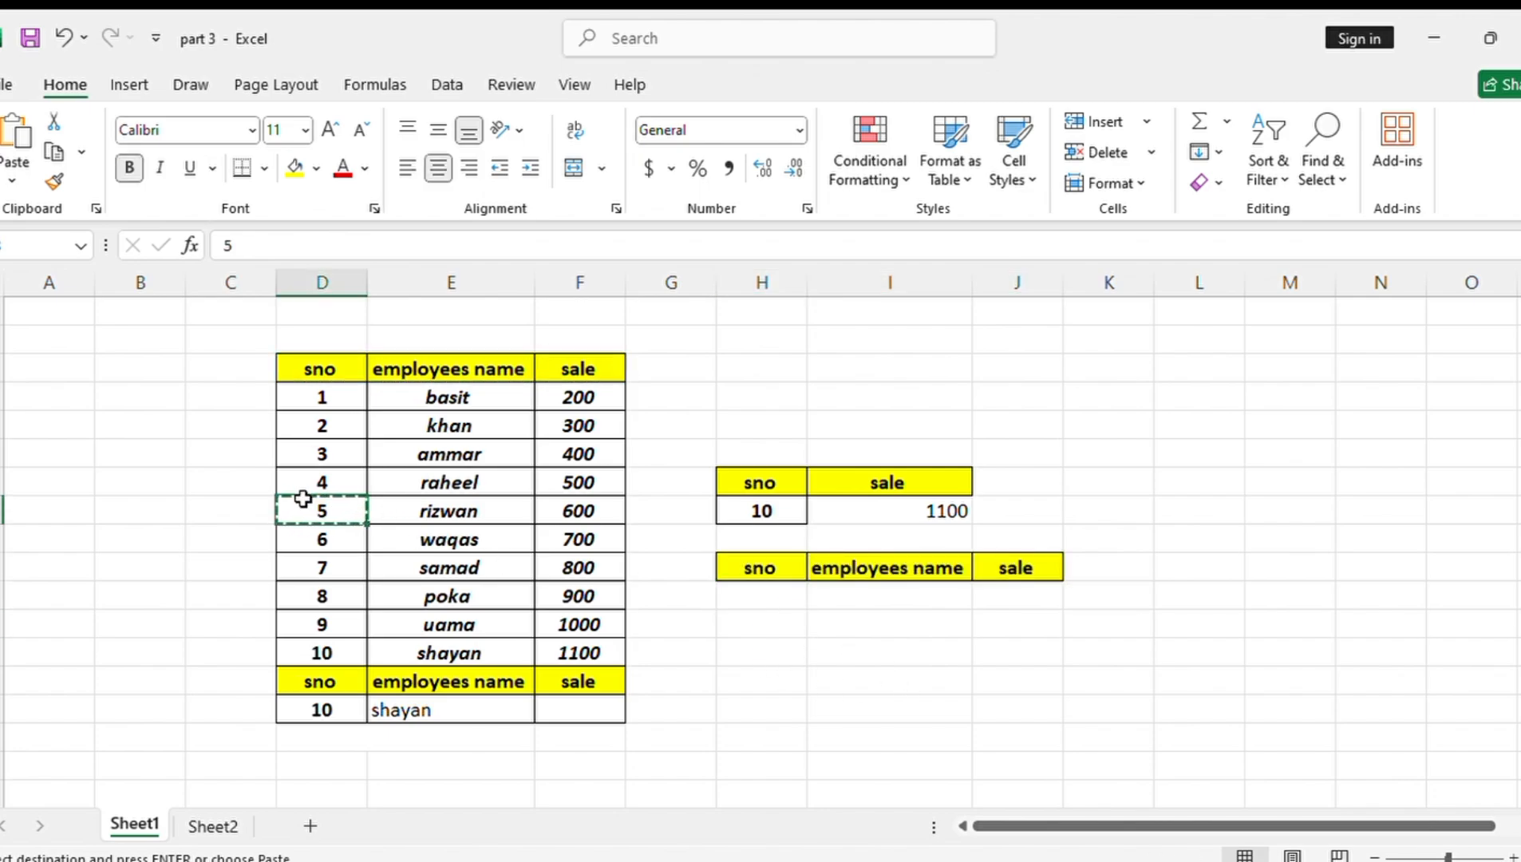
pyautogui.click(769, 602)
pyautogui.hotkey('ctrl', 'v')
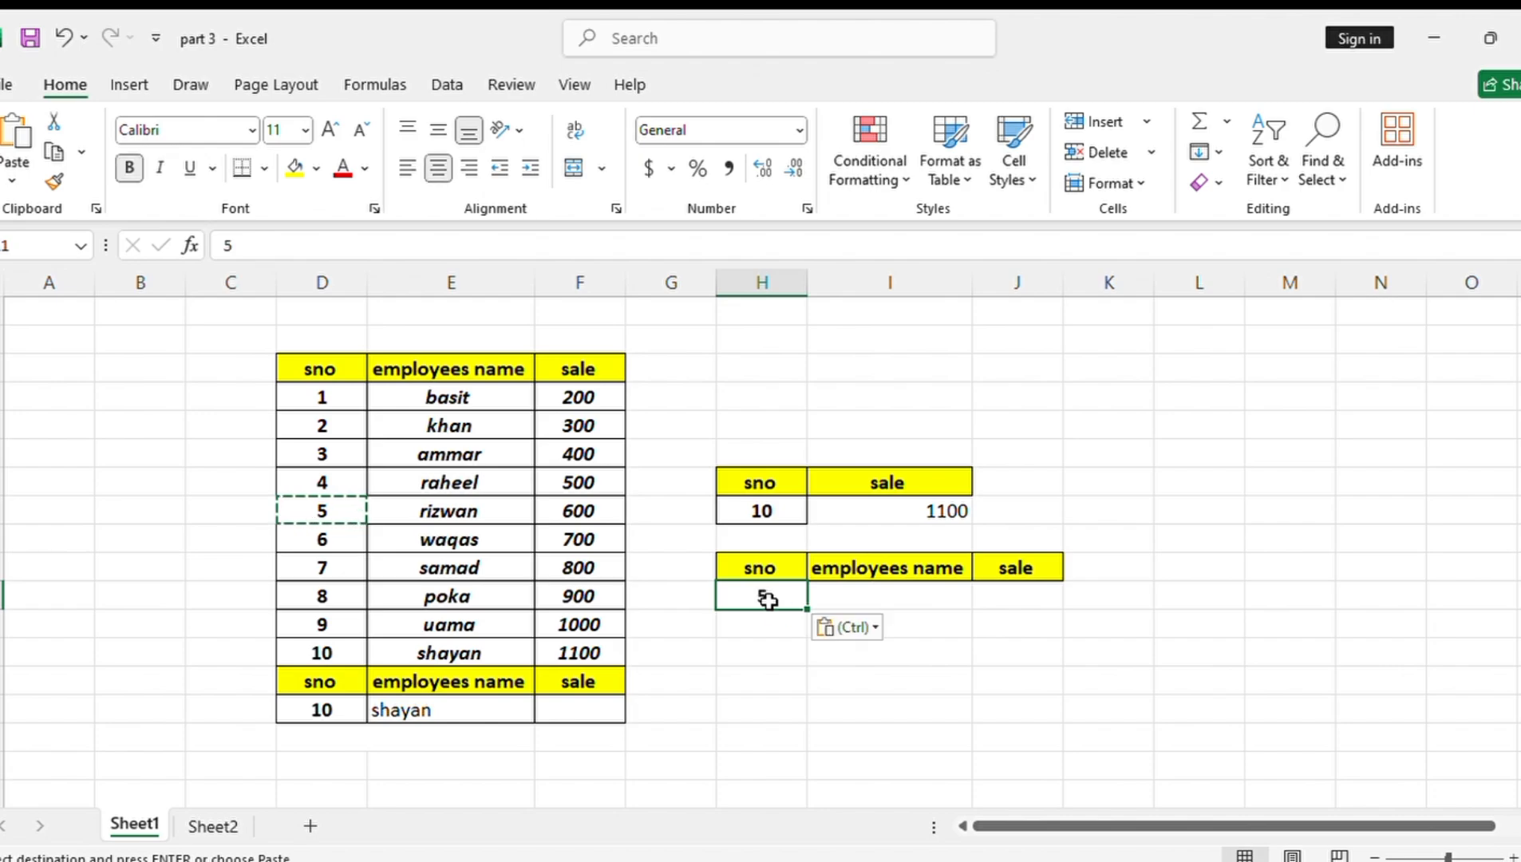
# Enter the formula =LOOKUP(H11,D4:E13) in I11 to return the employee name for the serial number
pyautogui.click(911, 601)
pyautogui.write('=')
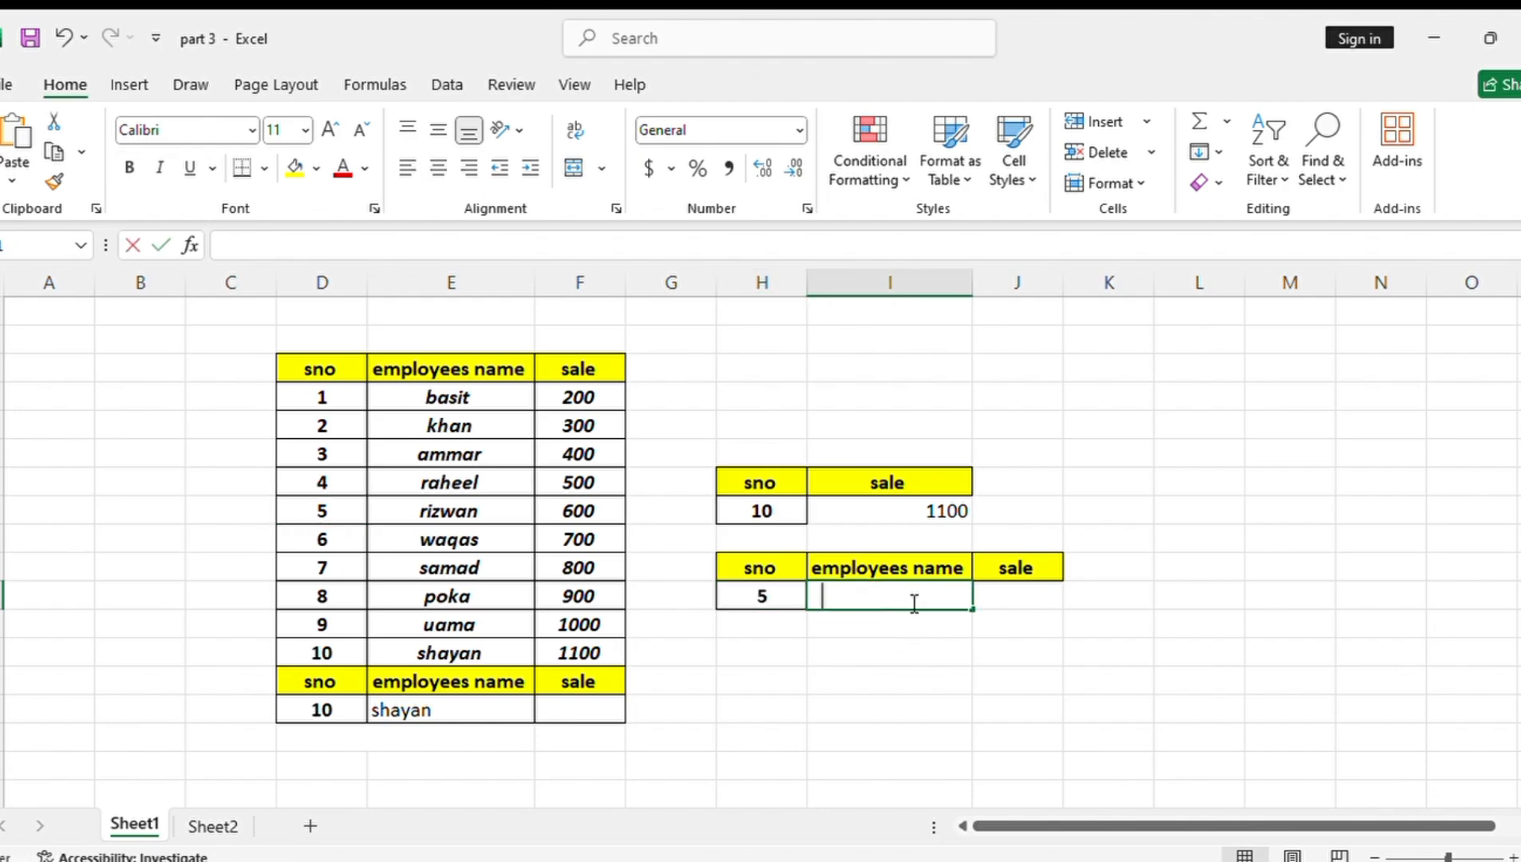
pyautogui.write('loo')
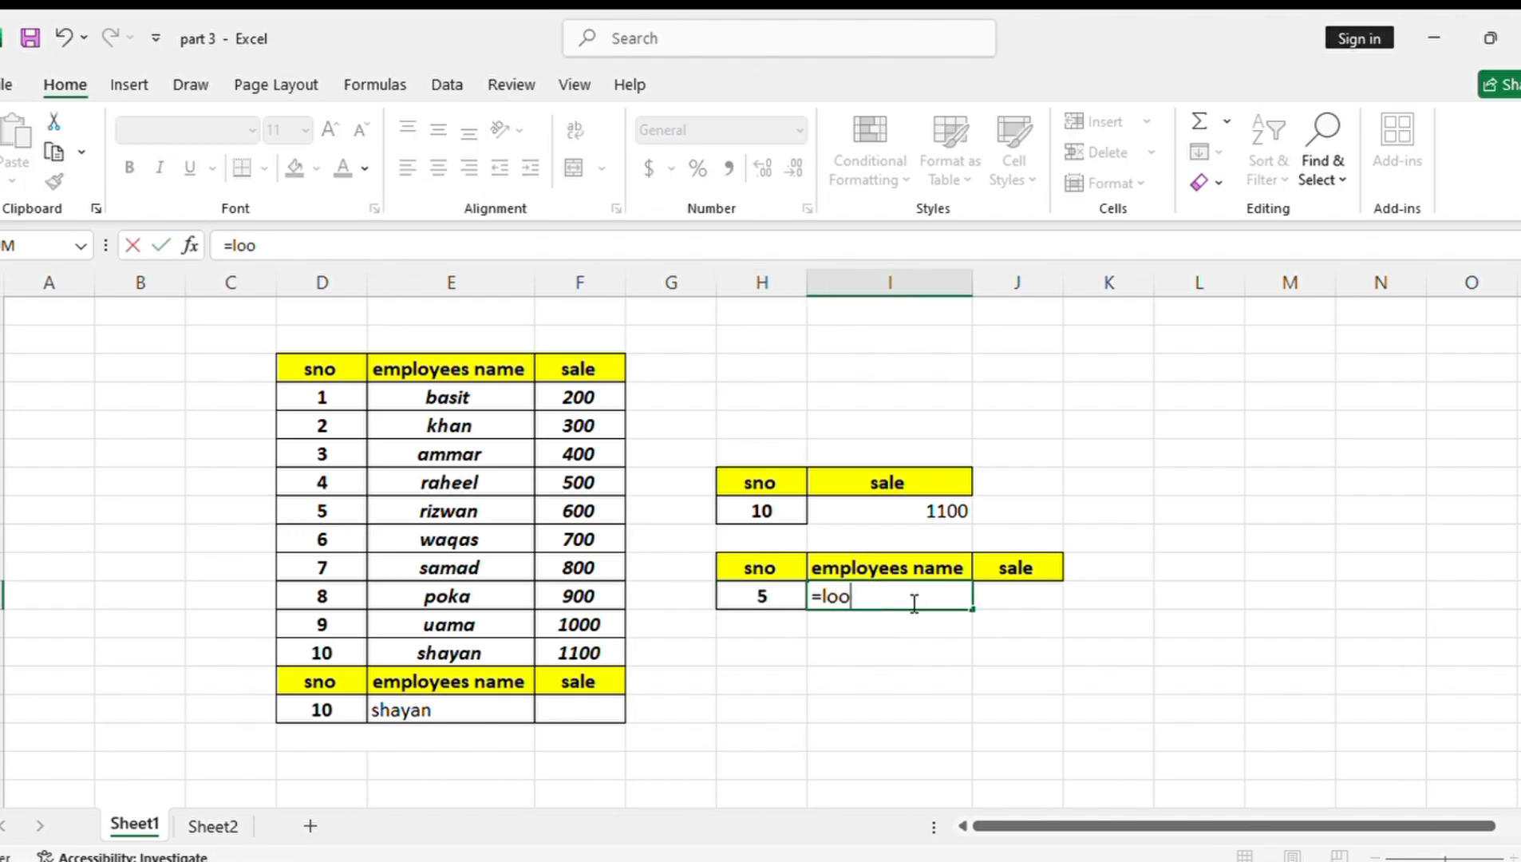
pyautogui.press('Tab')
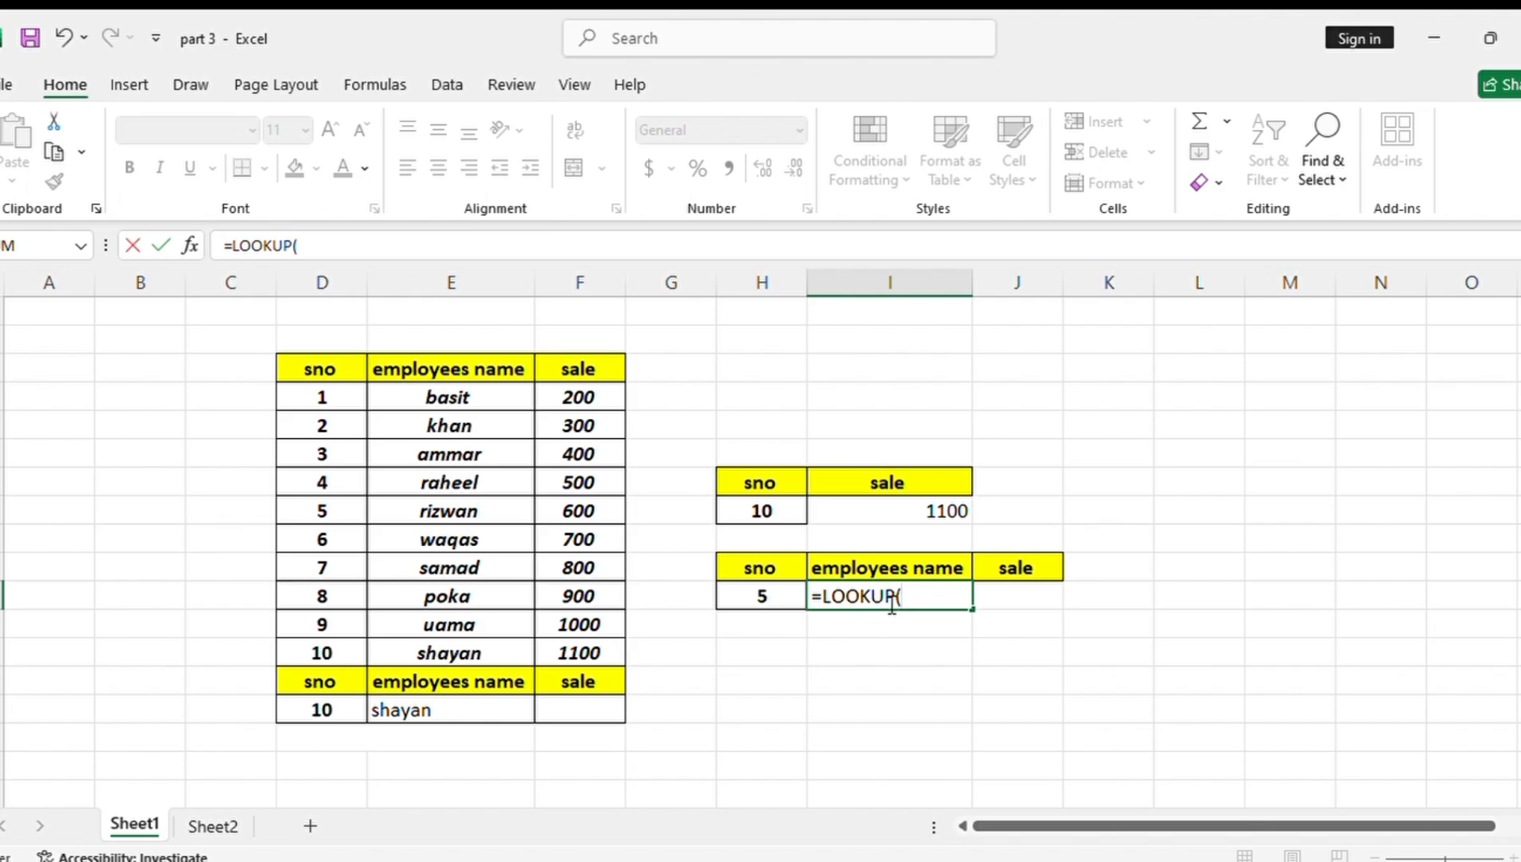
pyautogui.click(754, 595)
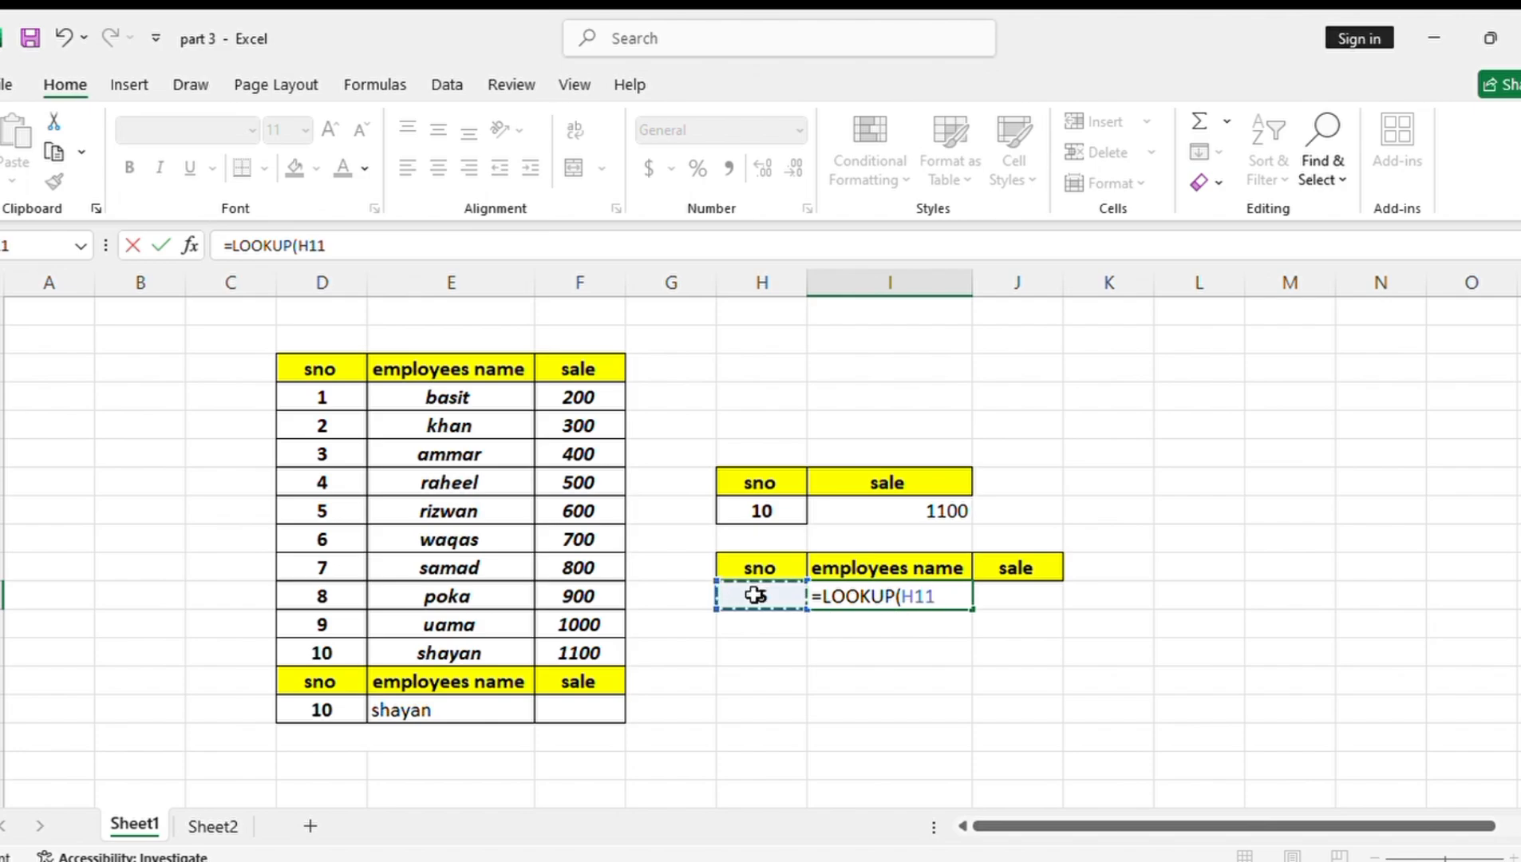
pyautogui.write(',')
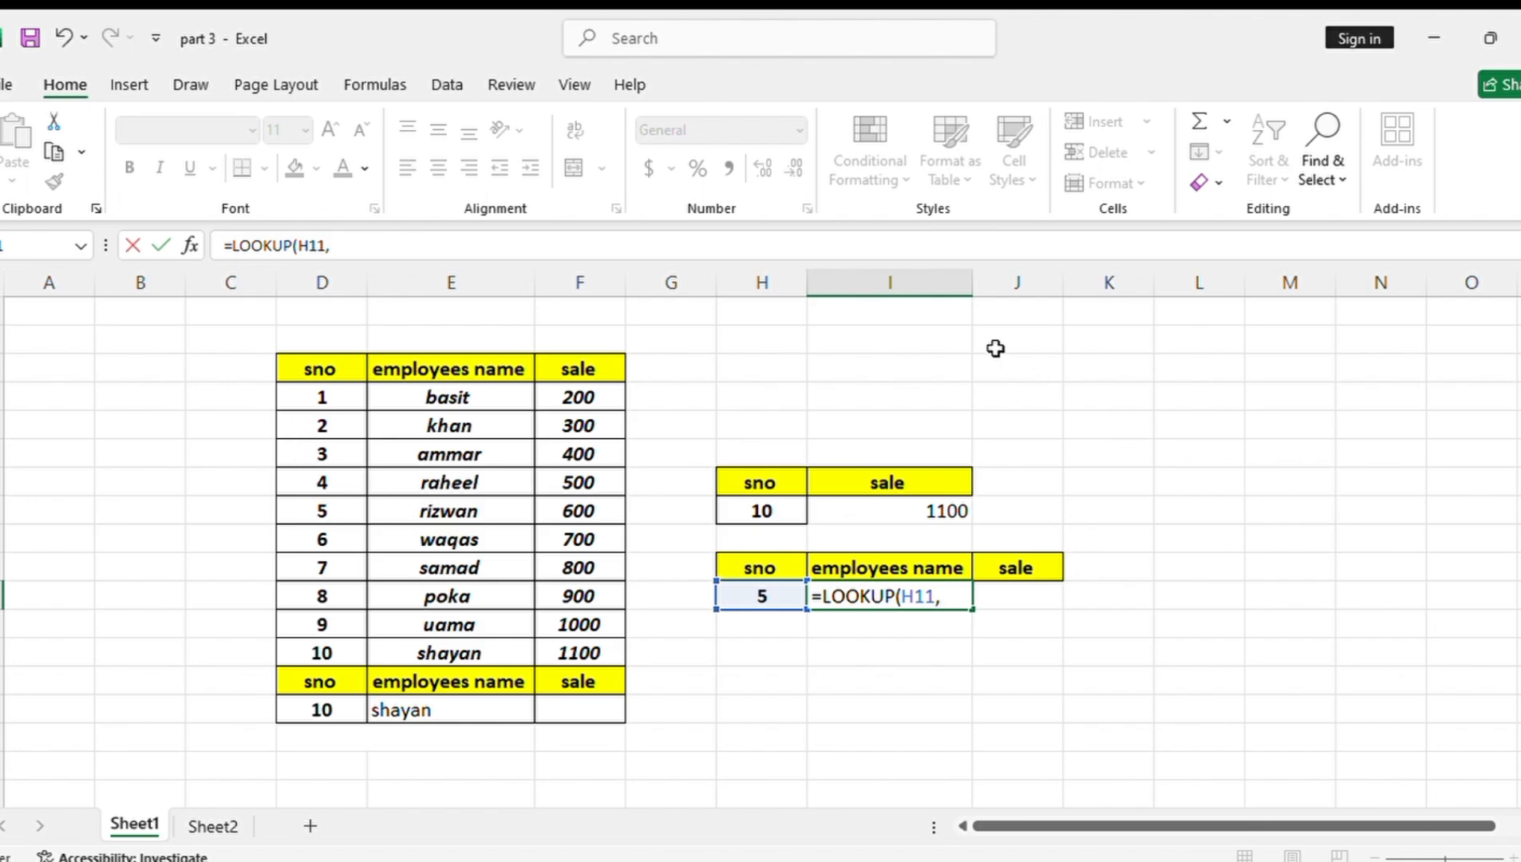
pyautogui.moveTo(306, 398); pyautogui.dragTo(481, 639)
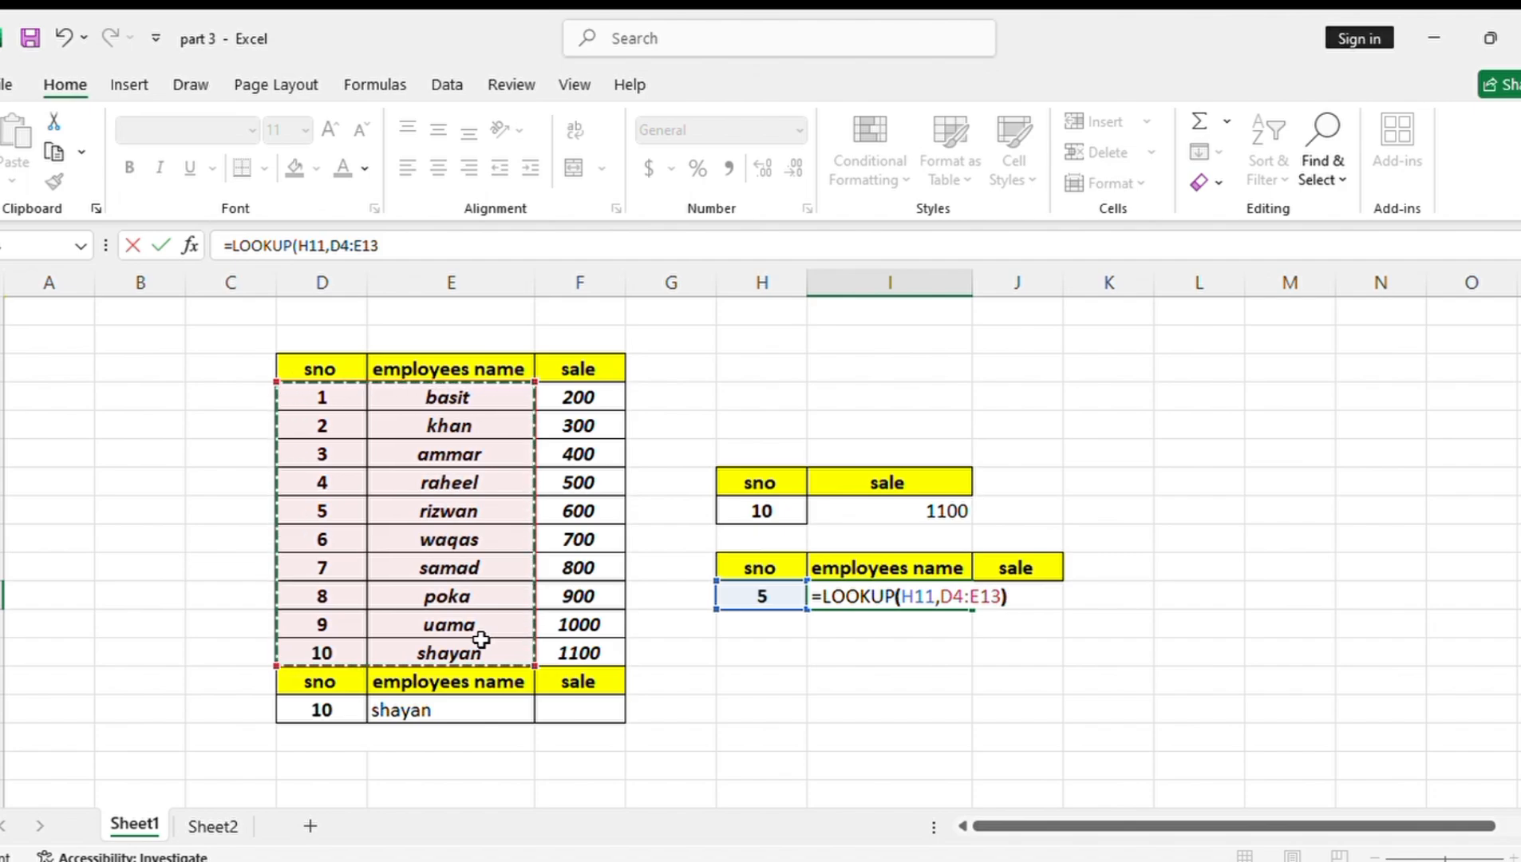
pyautogui.press('Return')
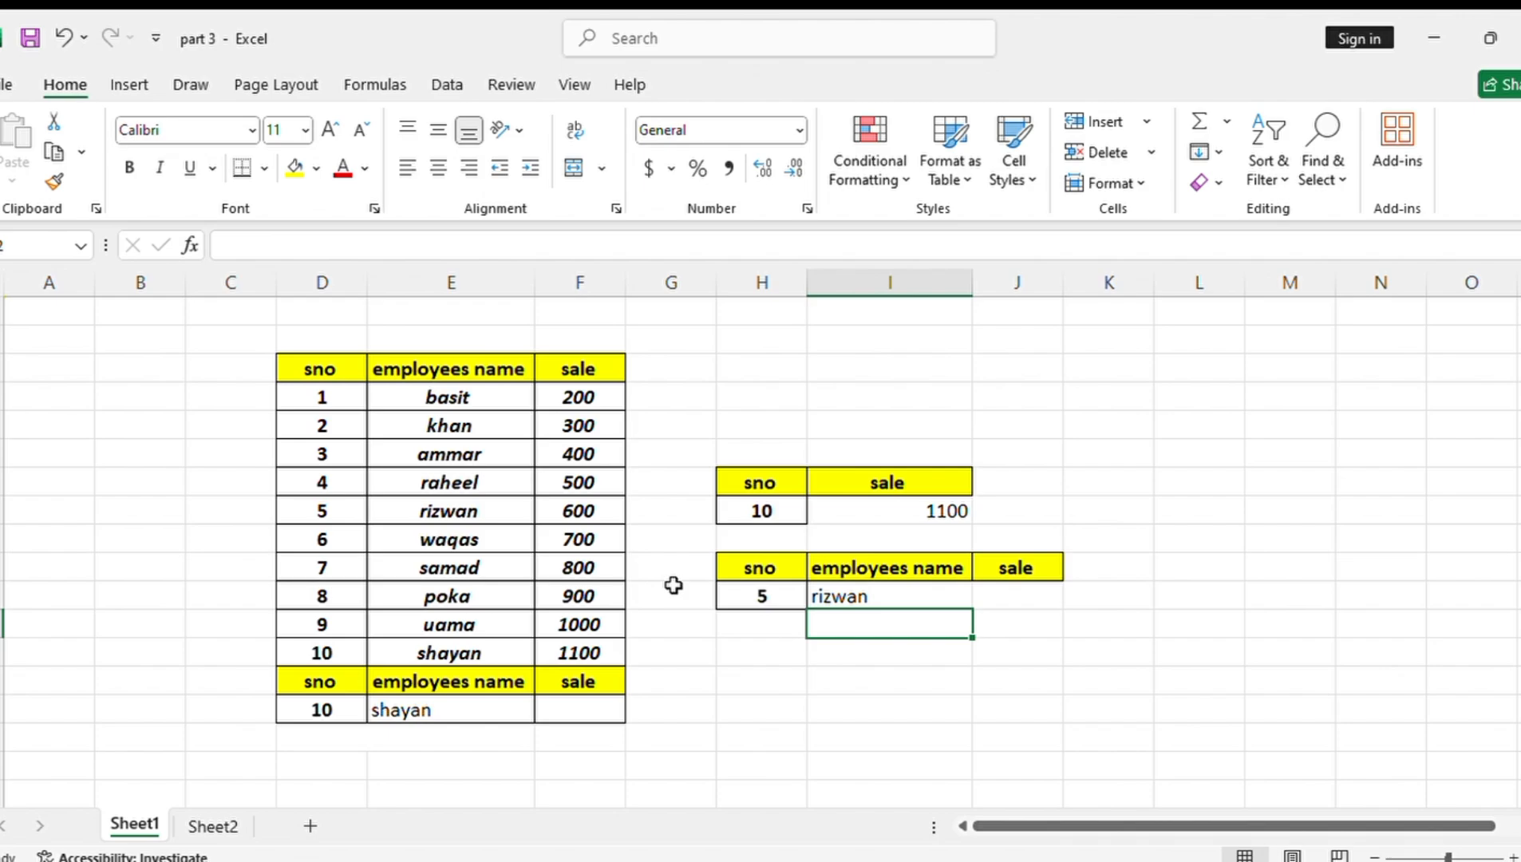
# Test the employee name lookup with serial number 2 in H11
pyautogui.click(762, 594)
pyautogui.press('BackSpace')
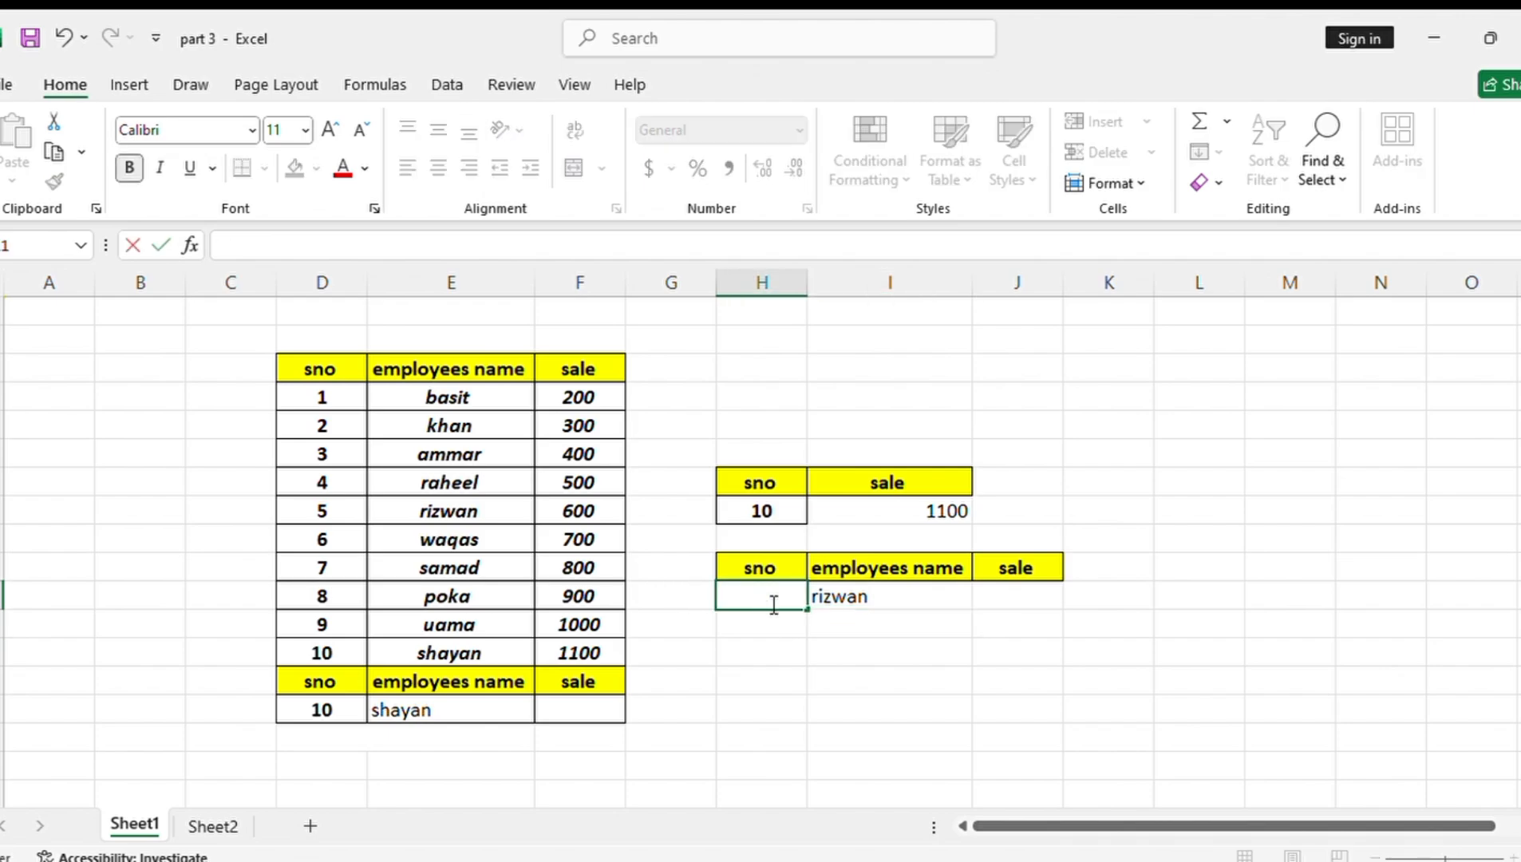
pyautogui.write('2')
pyautogui.press('Return')
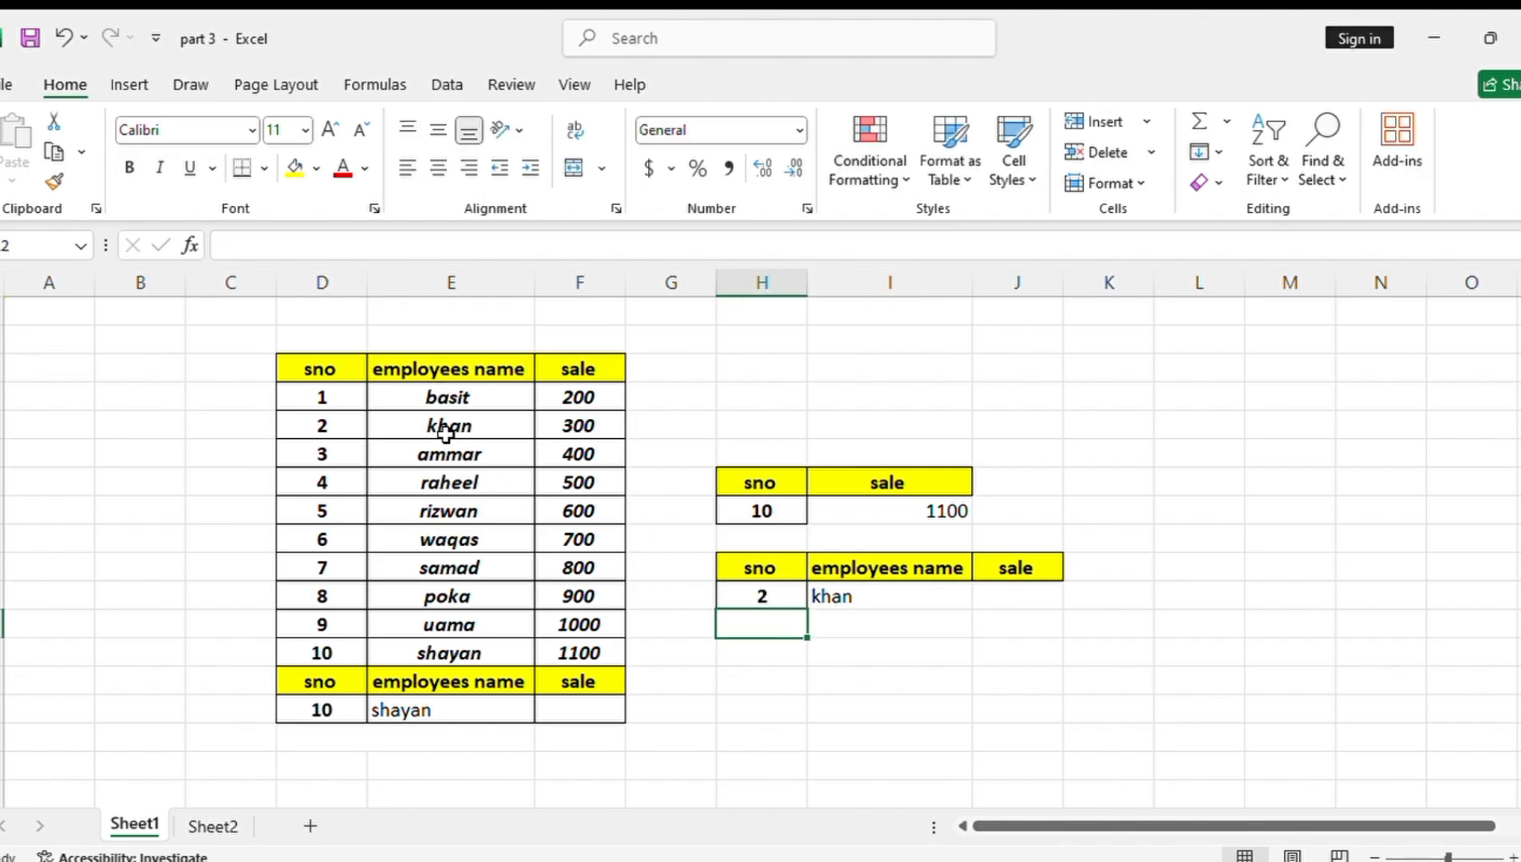
# Enter the formula =LOOKUP(H11,D4:F13) in J11 to return the sale for the same serial number
pyautogui.click(1024, 598)
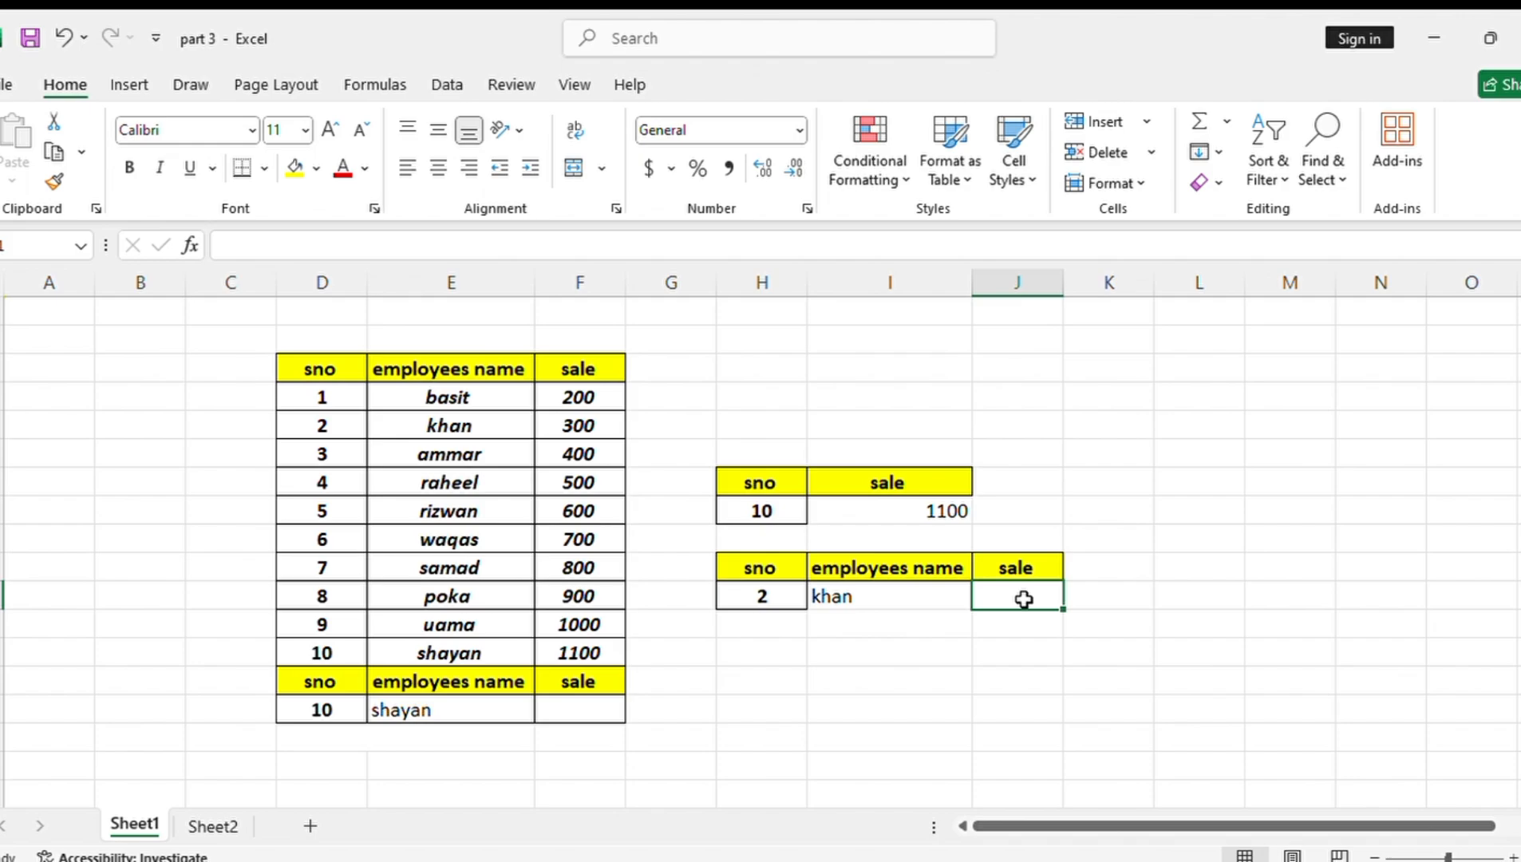
pyautogui.write('=loo')
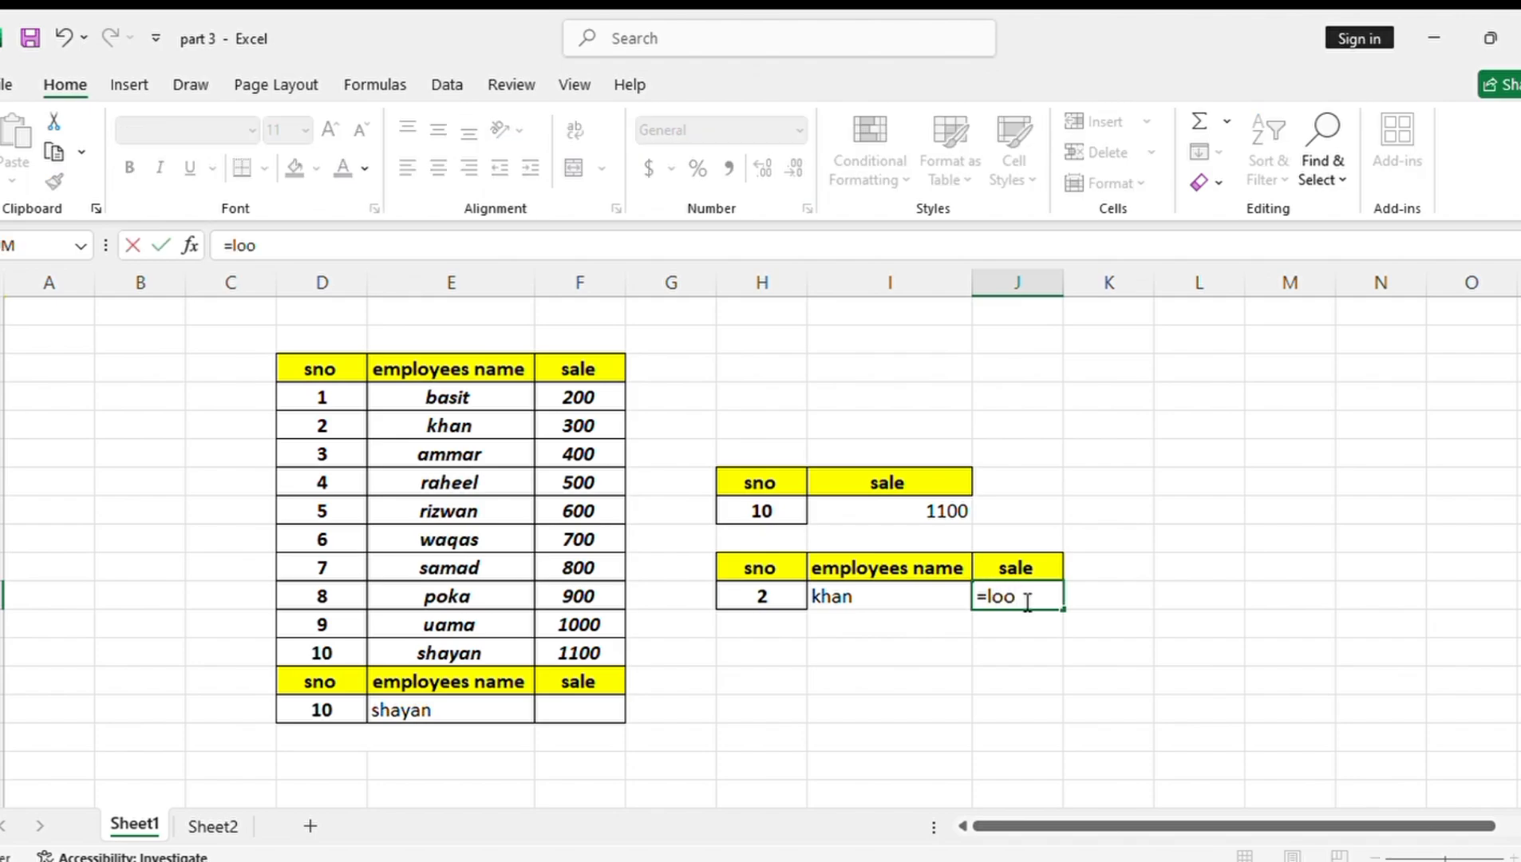
pyautogui.write('k')
pyautogui.press('Tab')
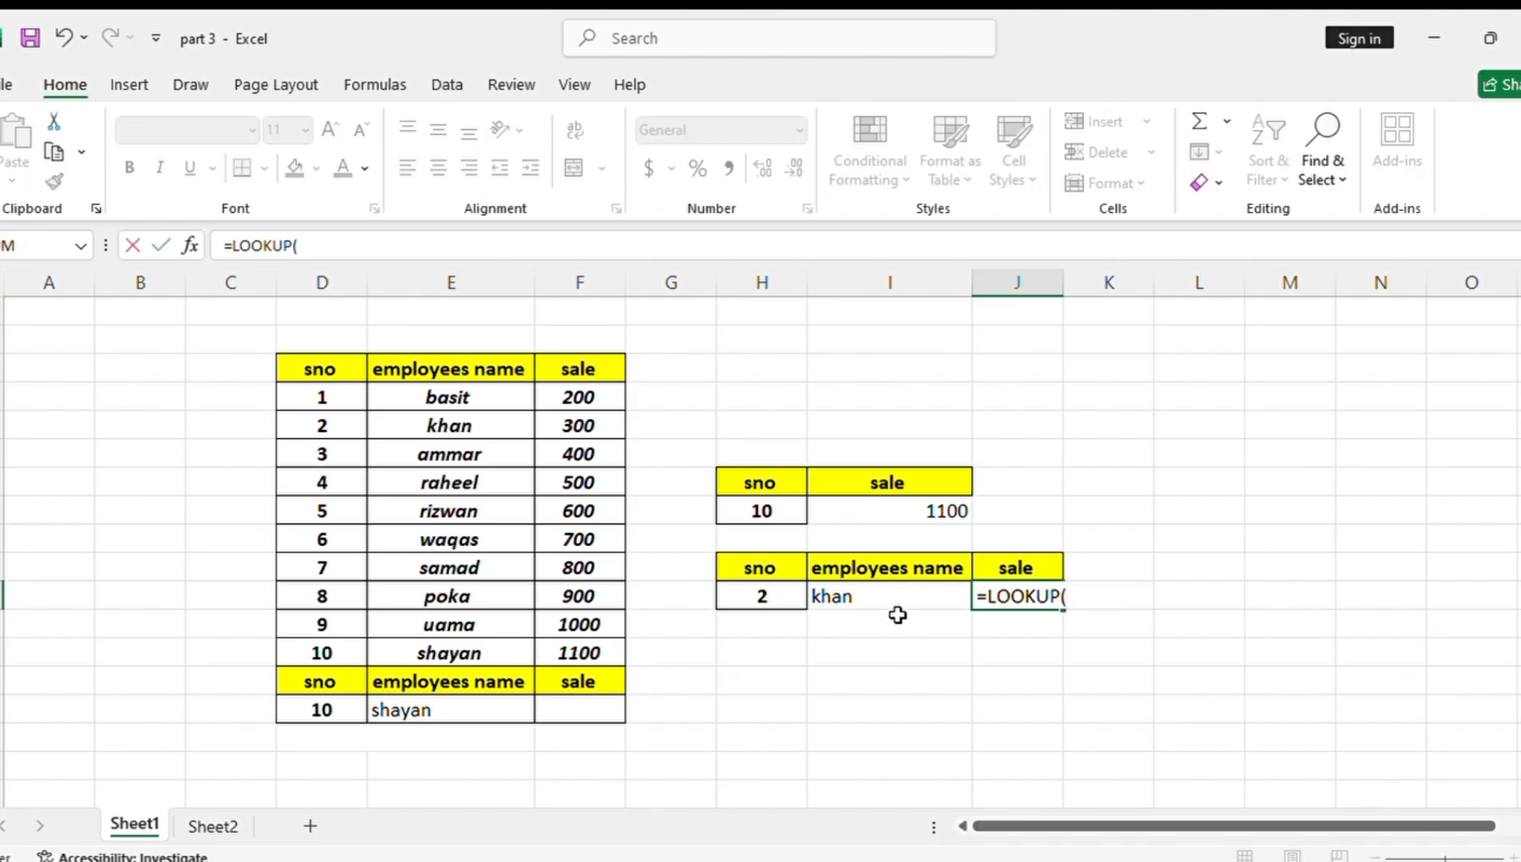
pyautogui.click(766, 598)
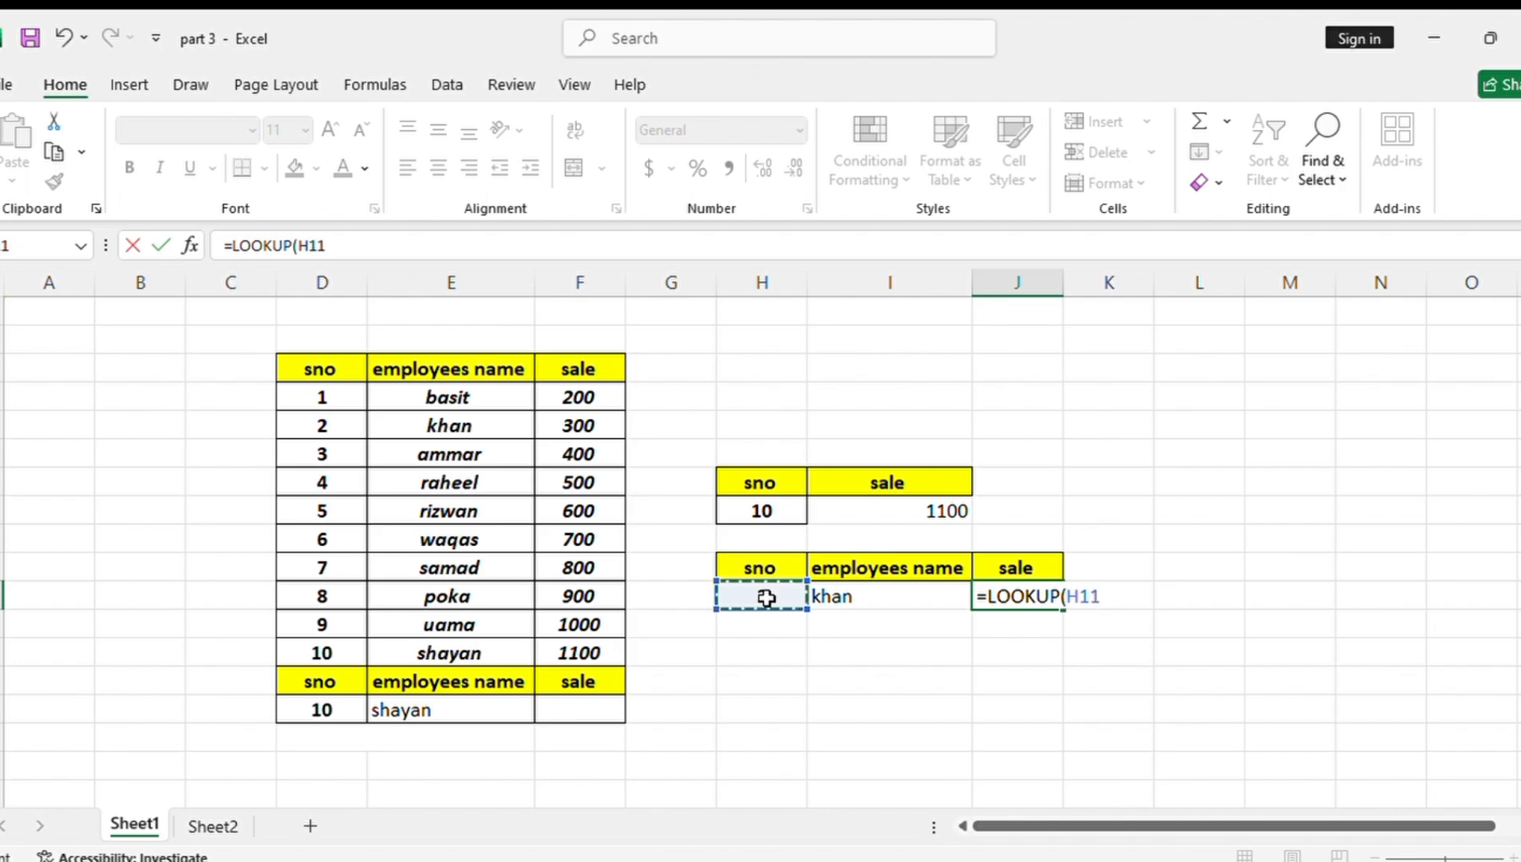
pyautogui.write(',')
pyautogui.moveTo(300, 393); pyautogui.dragTo(585, 651)
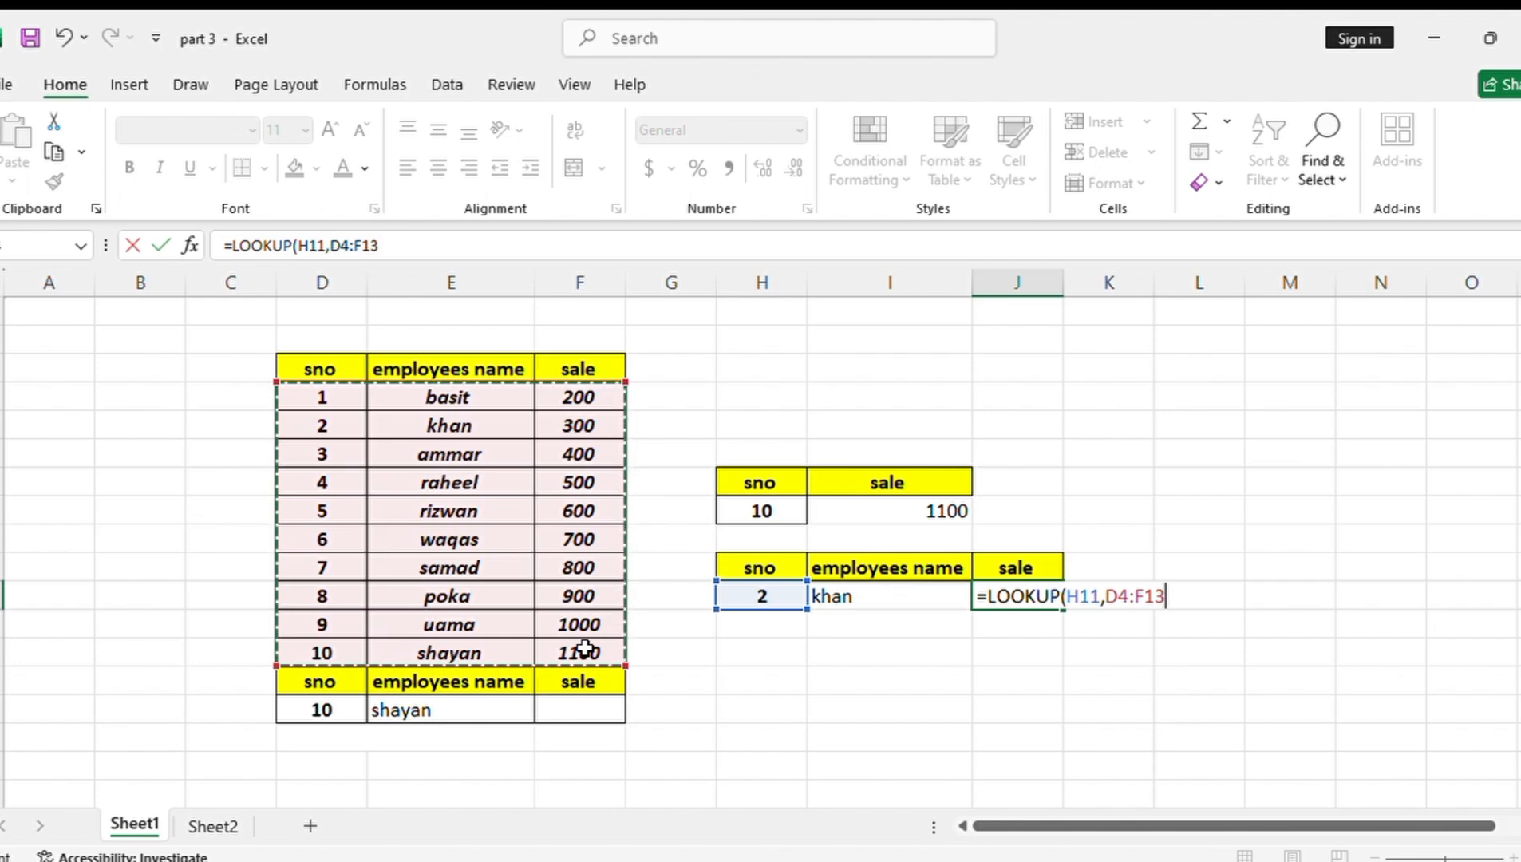
pyautogui.write(')')
pyautogui.press('Return')
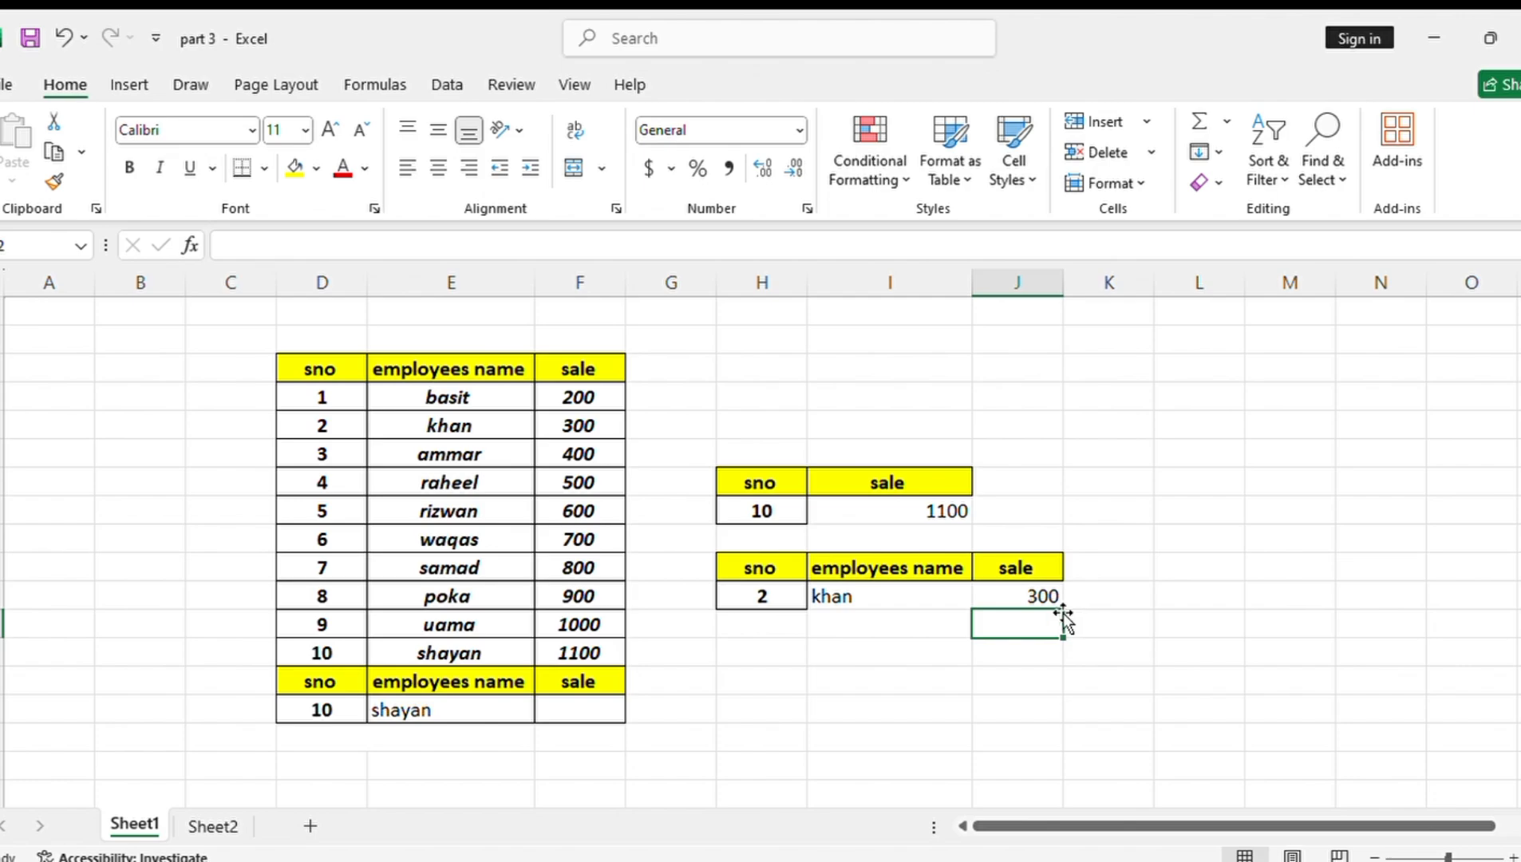
# Test the name and sale lookups with serial numbers 4, 2 and 1 in turn in H11
pyautogui.click(750, 595)
pyautogui.press('BackSpace')
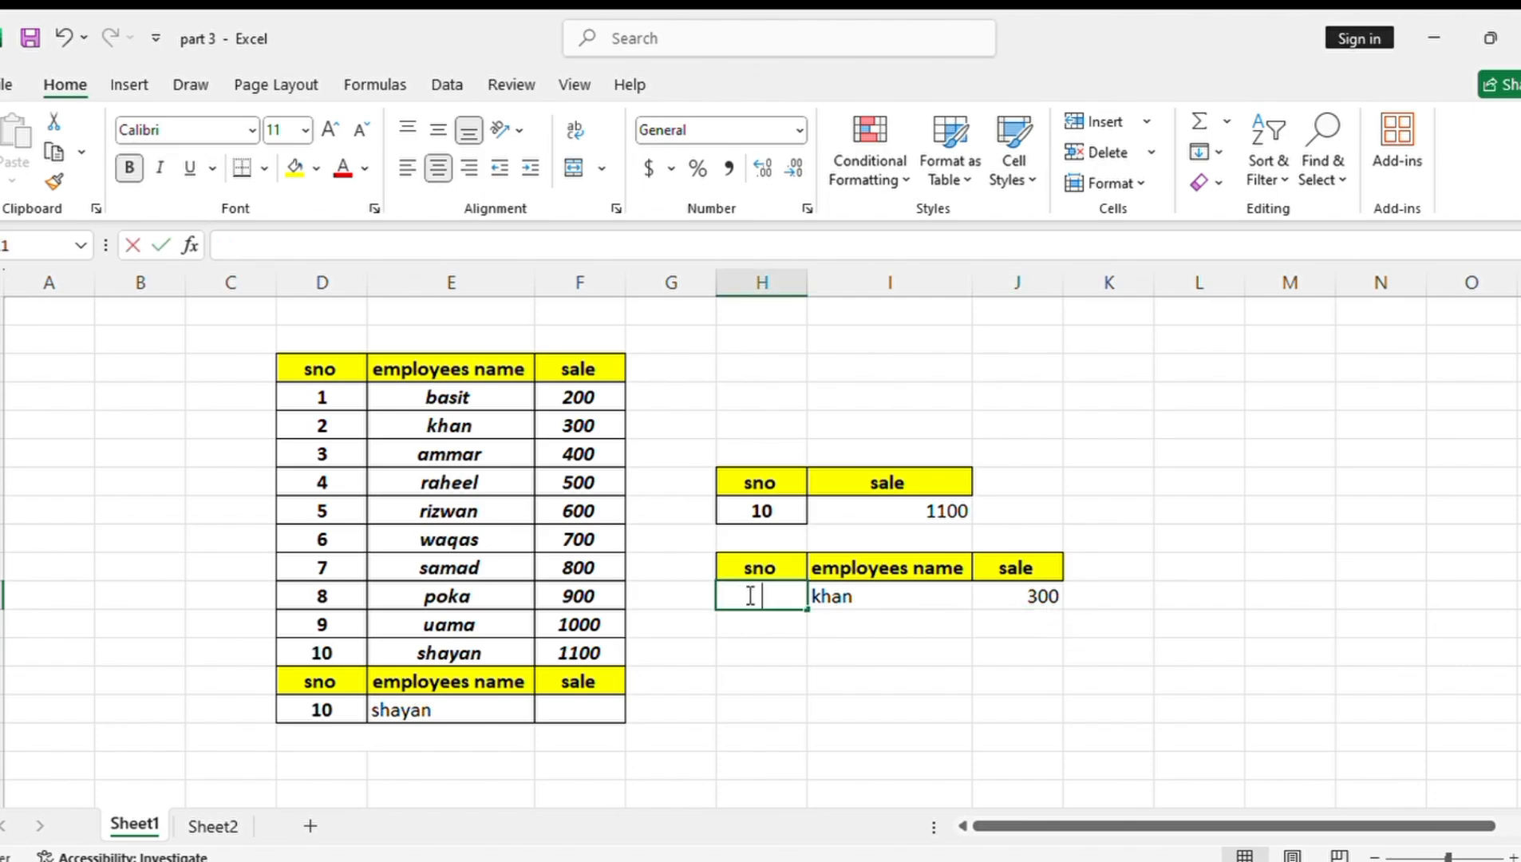
pyautogui.write('4')
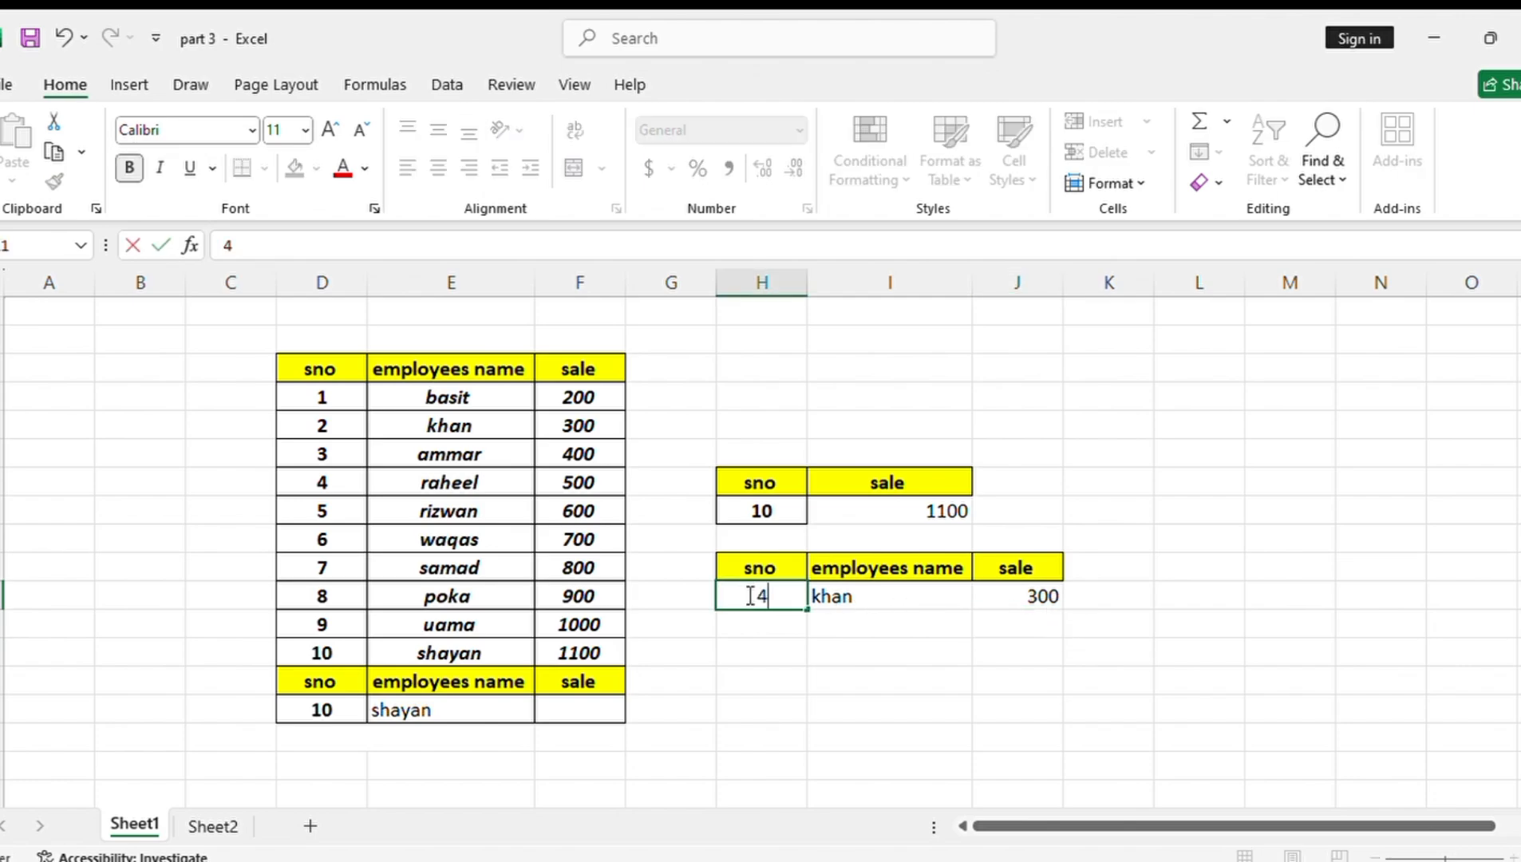
pyautogui.press('Return')
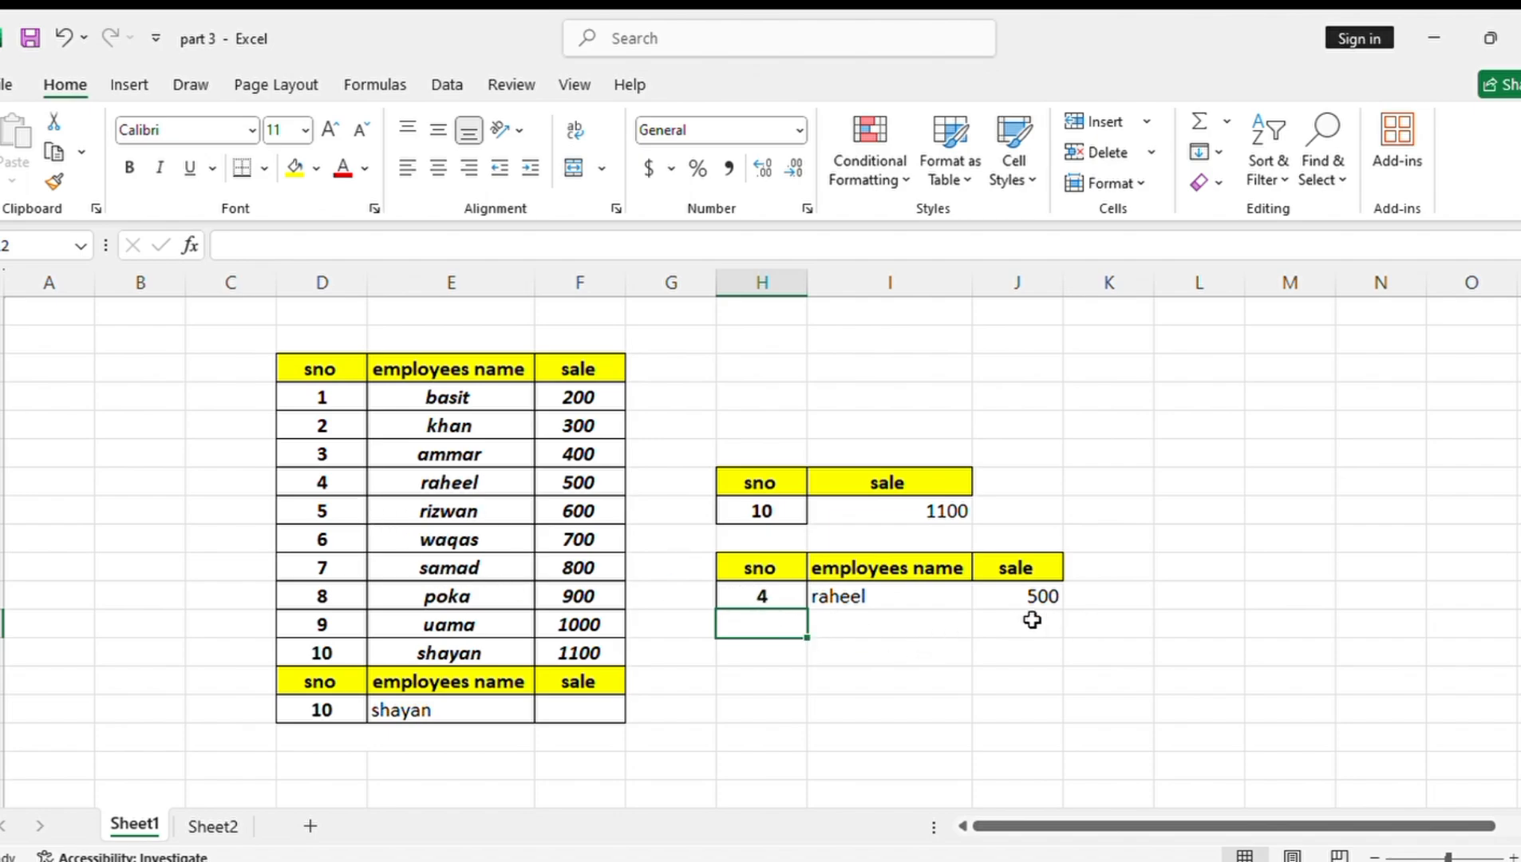
pyautogui.click(743, 591)
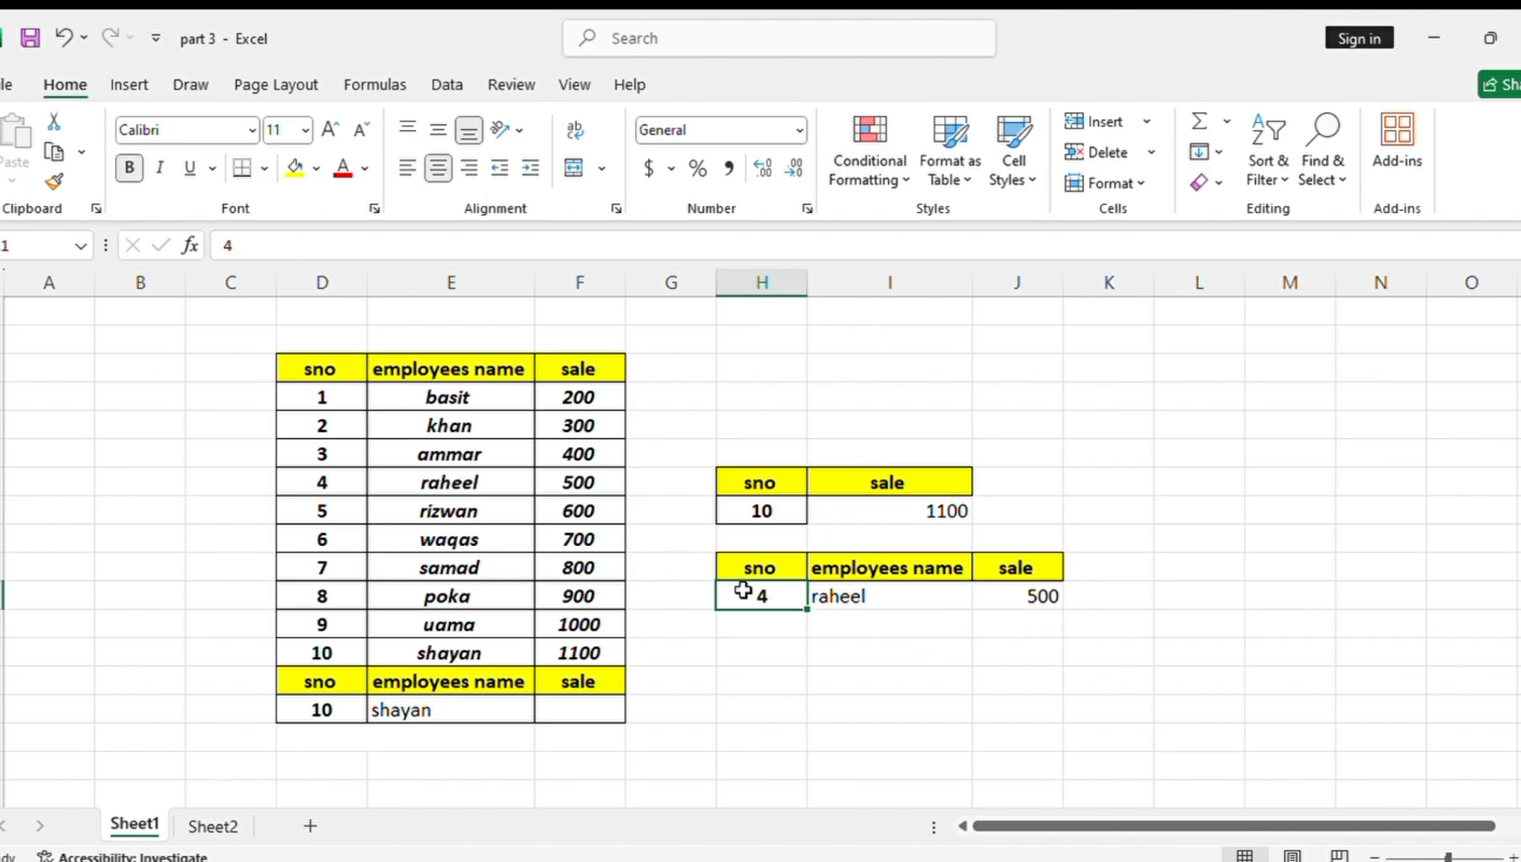
pyautogui.press('BackSpace')
pyautogui.write('2')
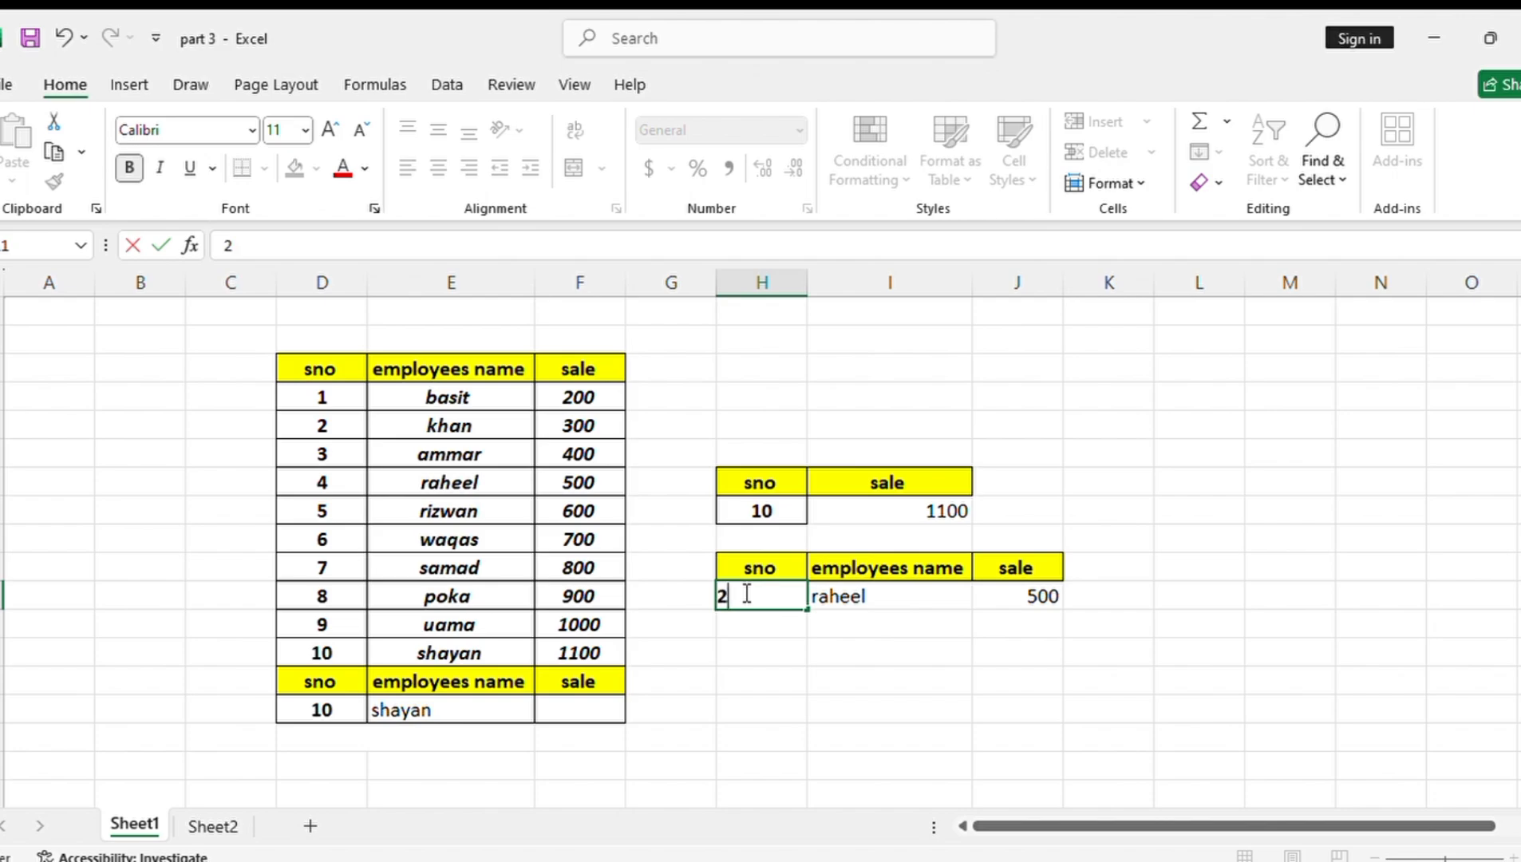
pyautogui.press('Return')
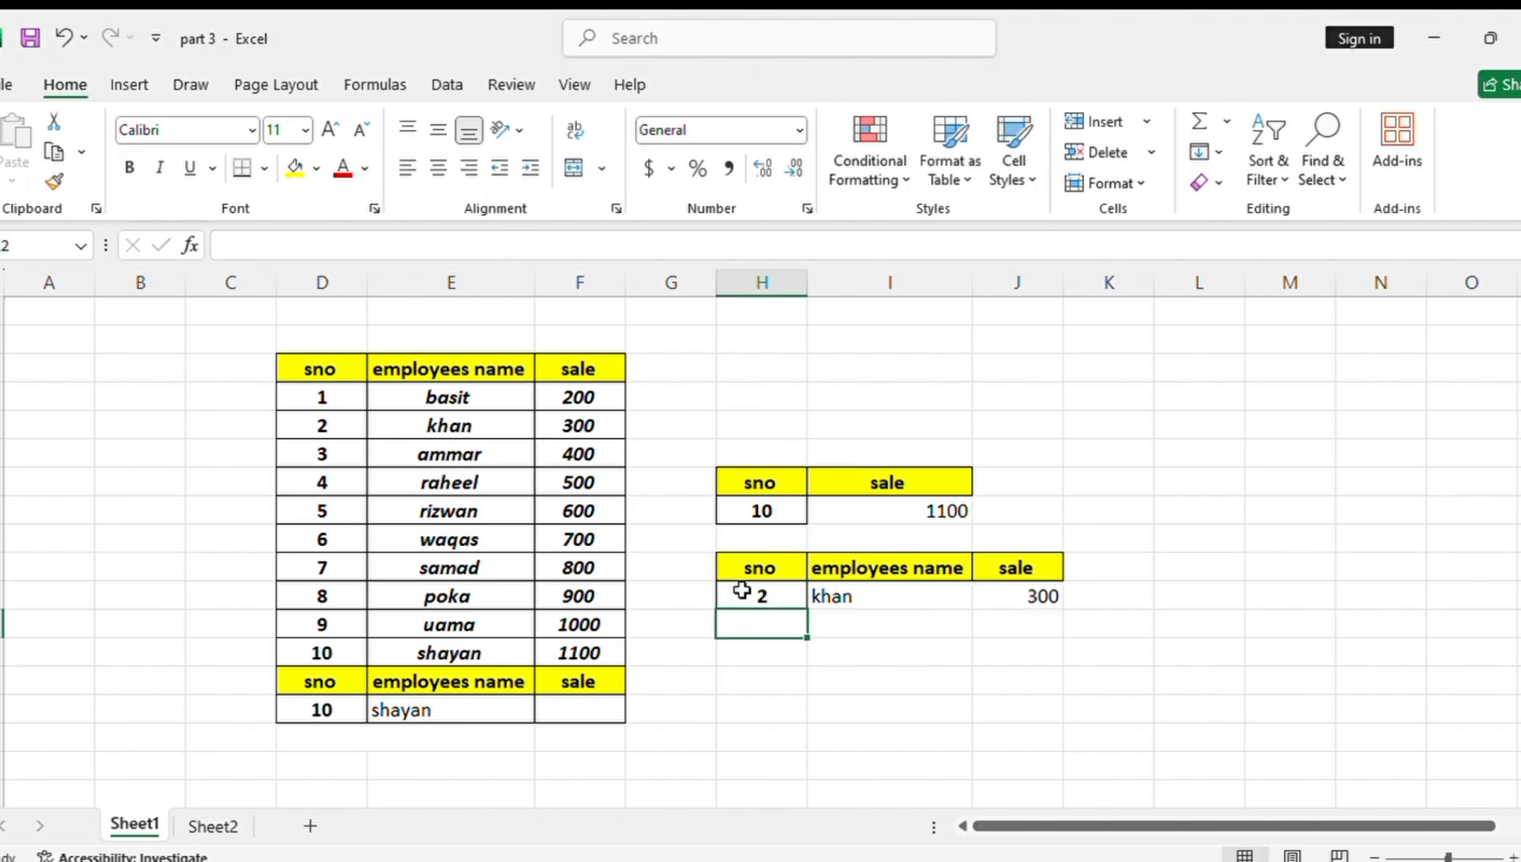
pyautogui.click(742, 591)
pyautogui.press('BackSpace')
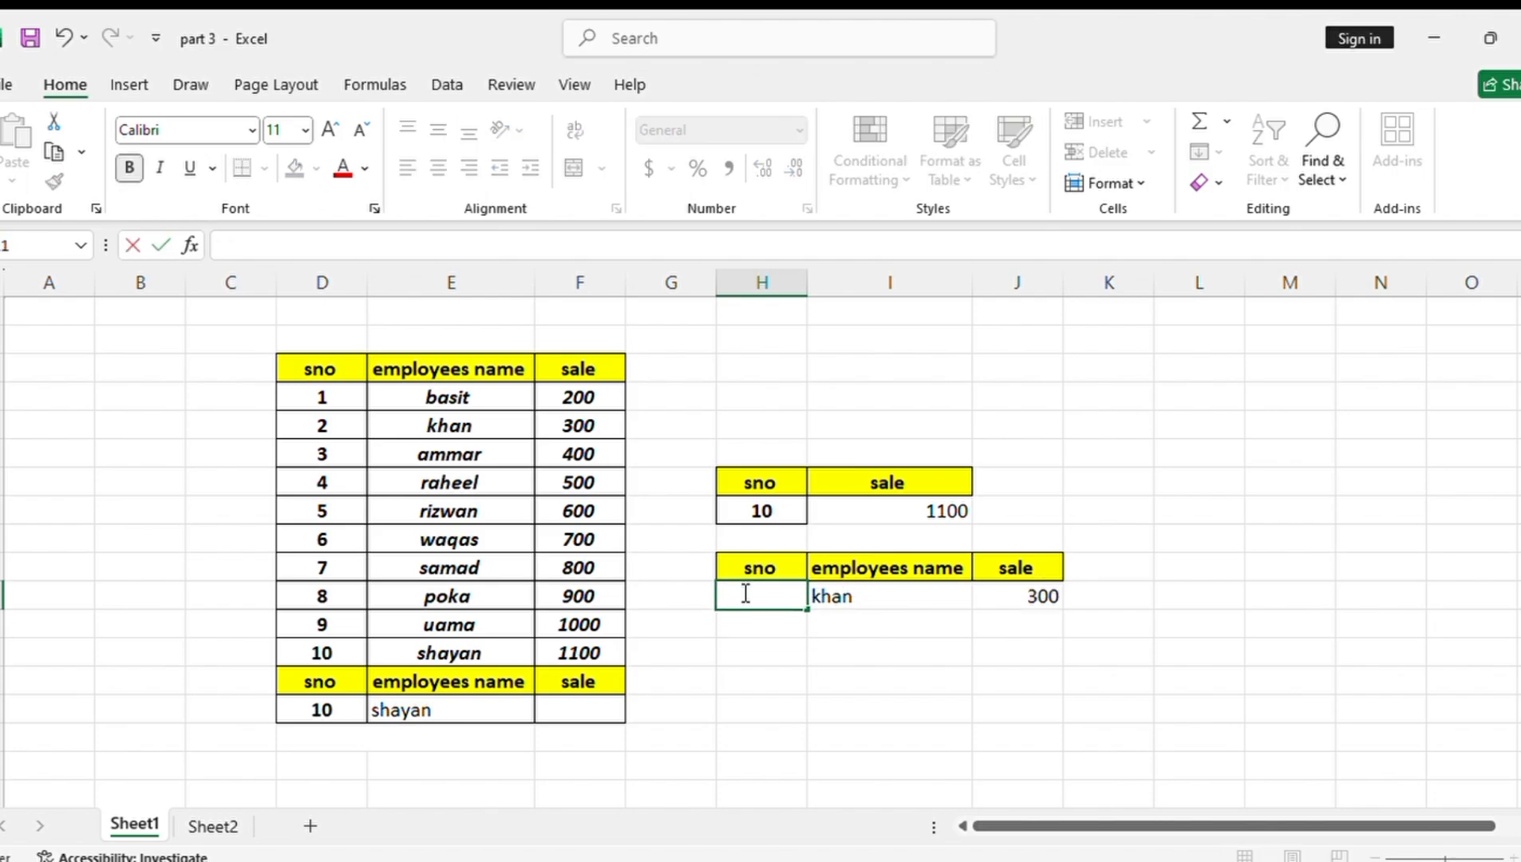
pyautogui.write('1')
pyautogui.press('Return')
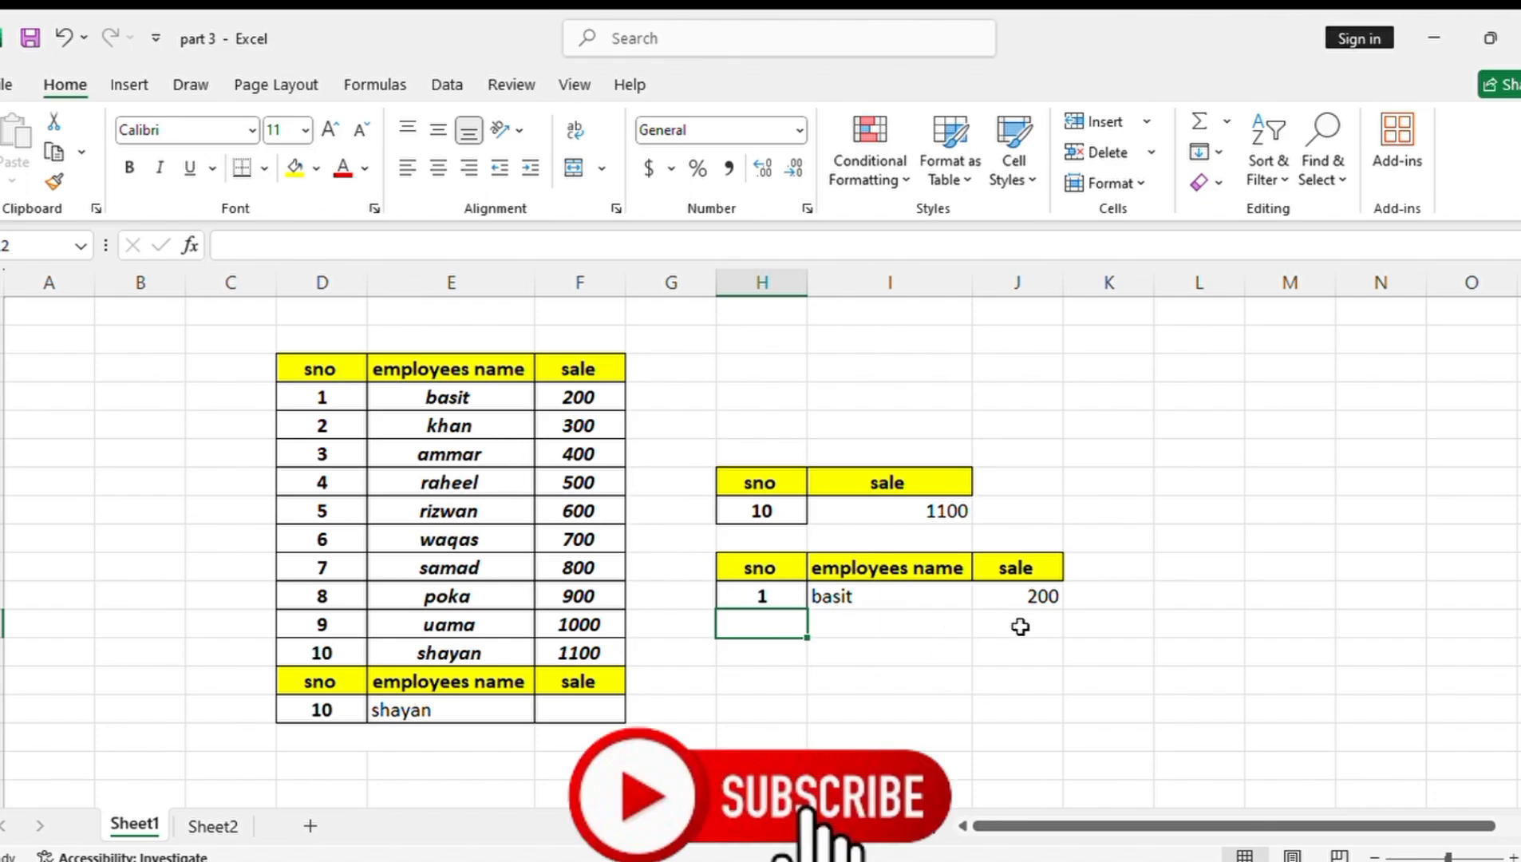
# Set the serial number in H11 to 10 for the name and sale lookups
pyautogui.click(768, 593)
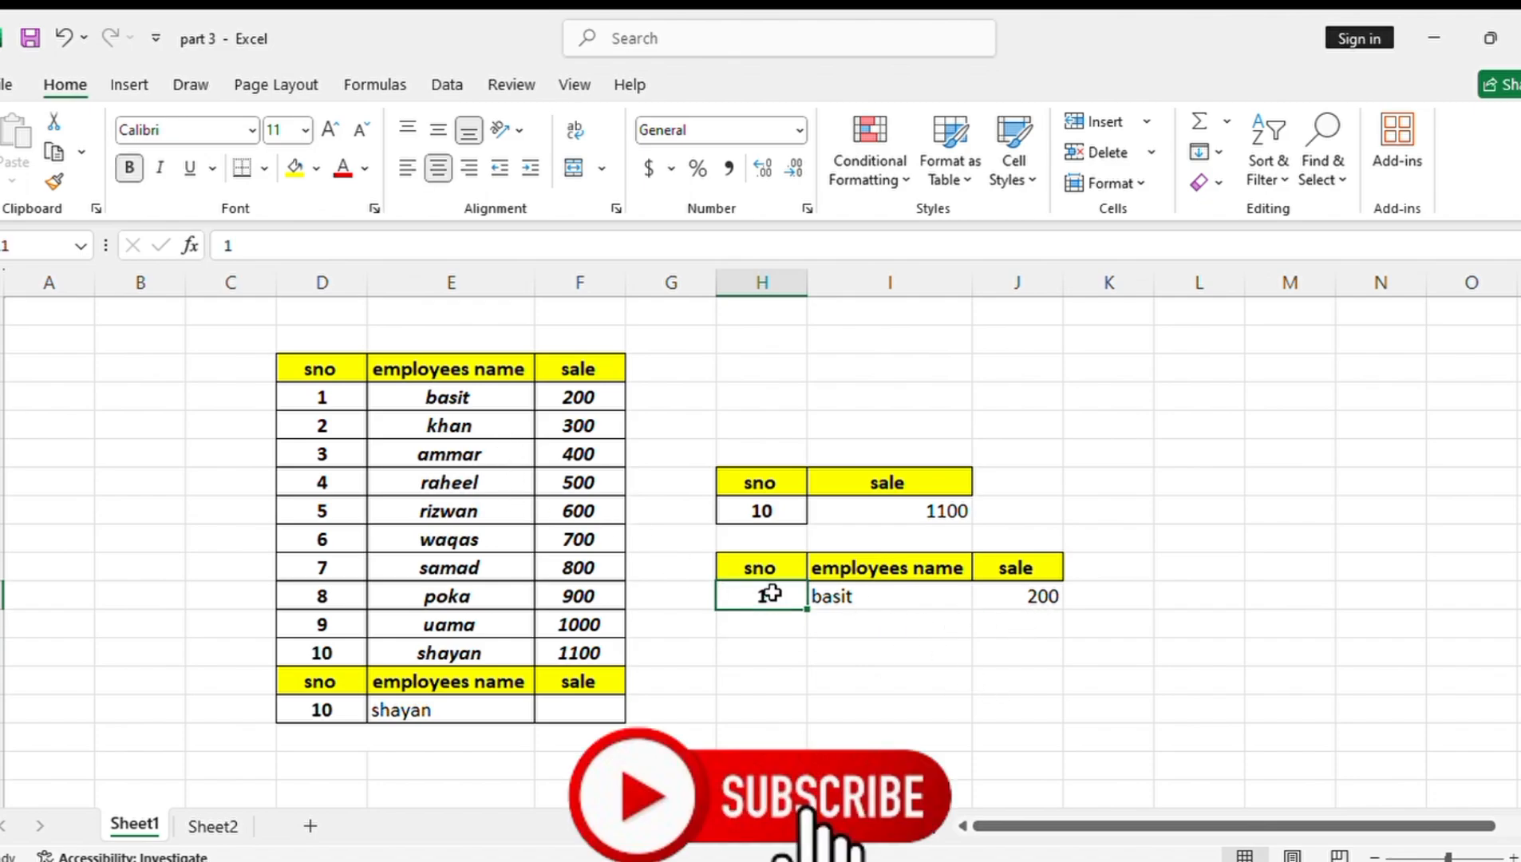
pyautogui.write('10')
pyautogui.press('Return')
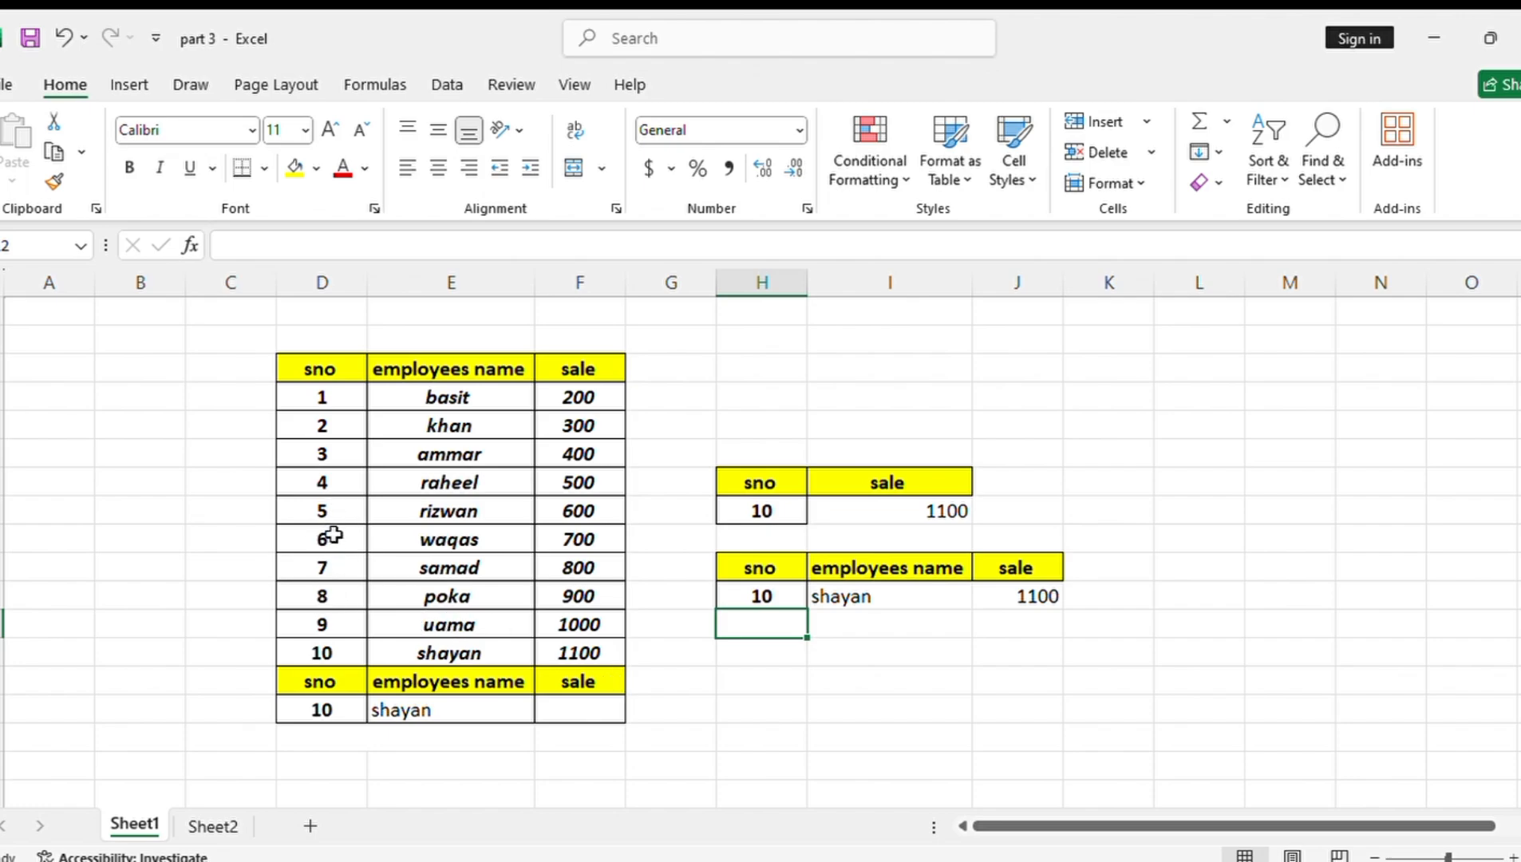
# Change the serial number in D8 of the employee table to 10, and select the matching serial number in D13
pyautogui.click(333, 511)
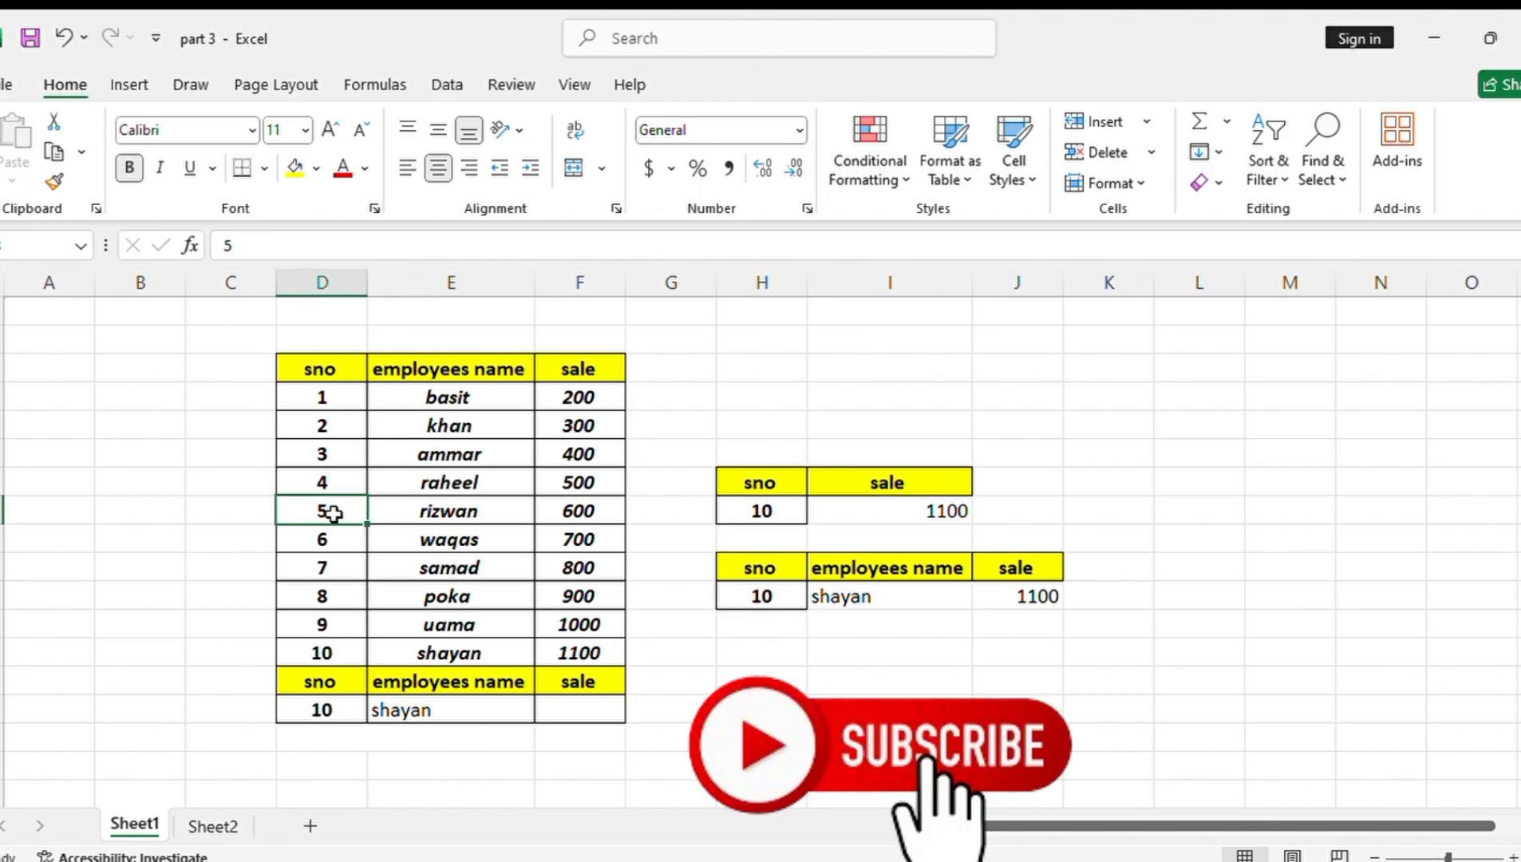
pyautogui.write('10')
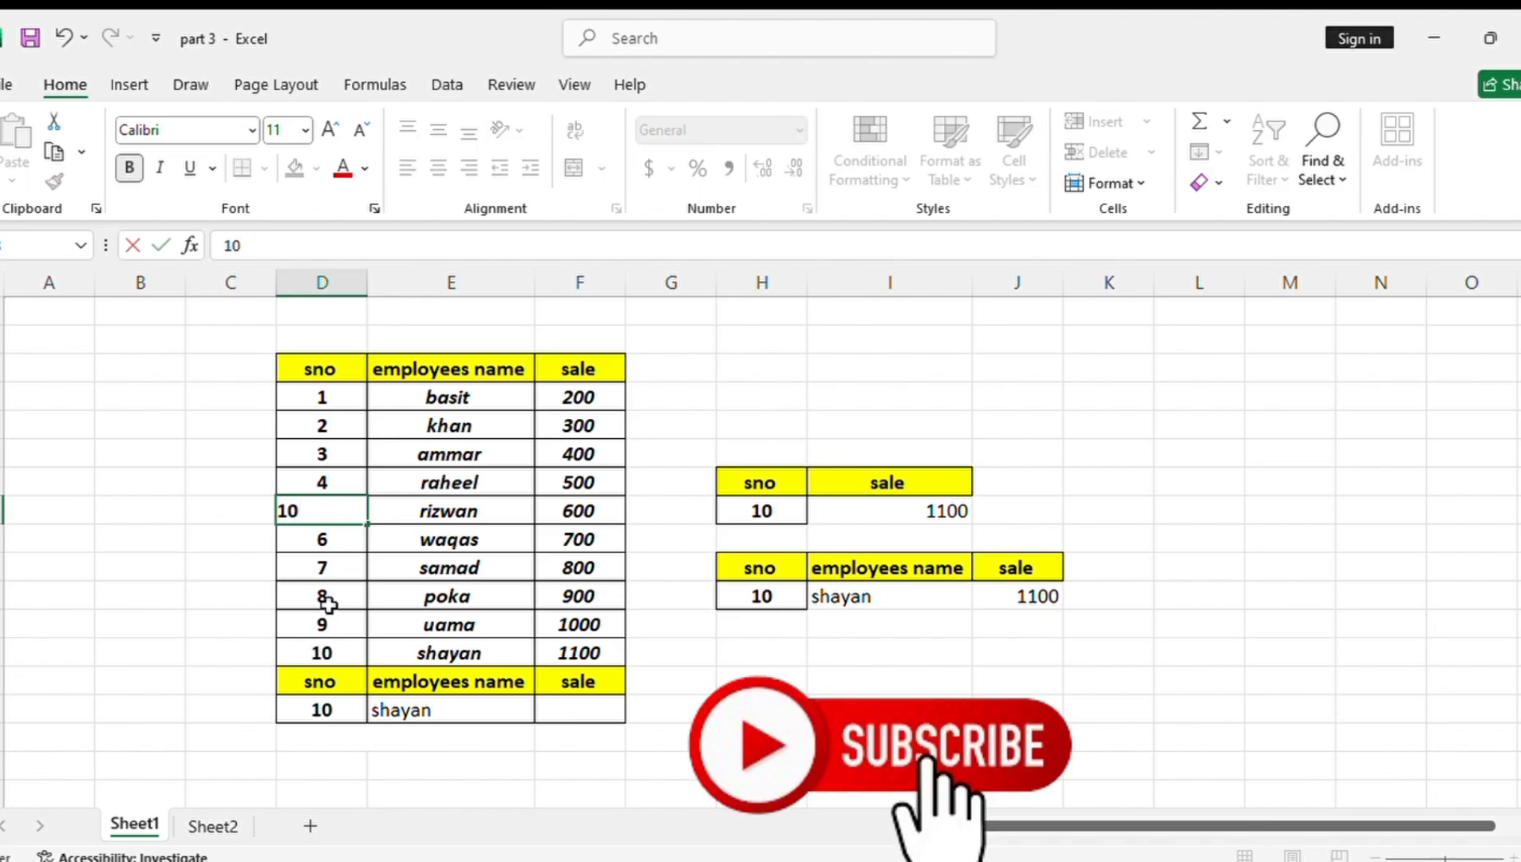
pyautogui.click(910, 706)
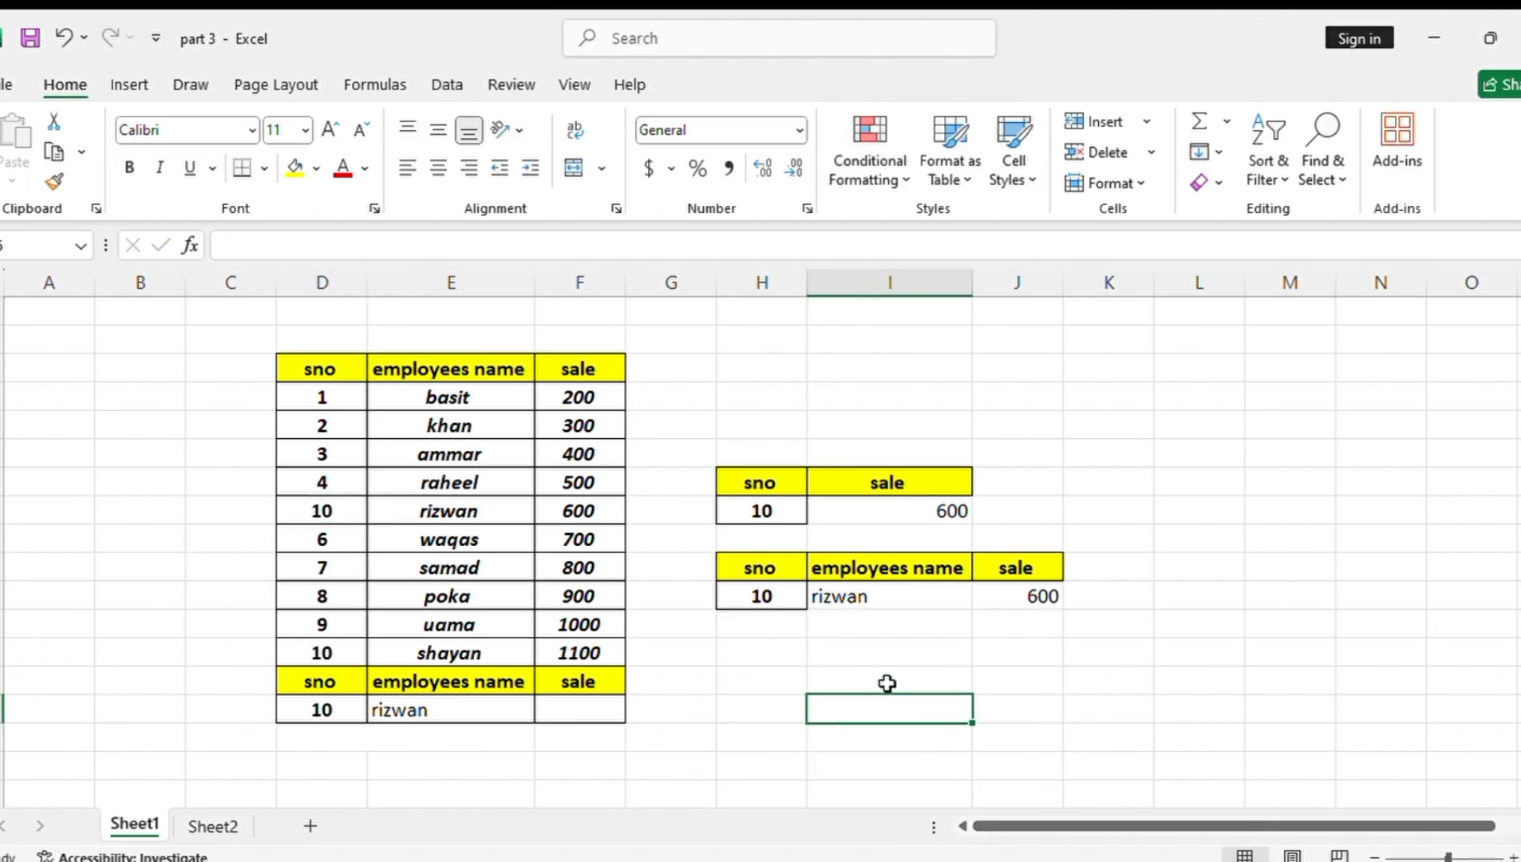
pyautogui.click(326, 650)
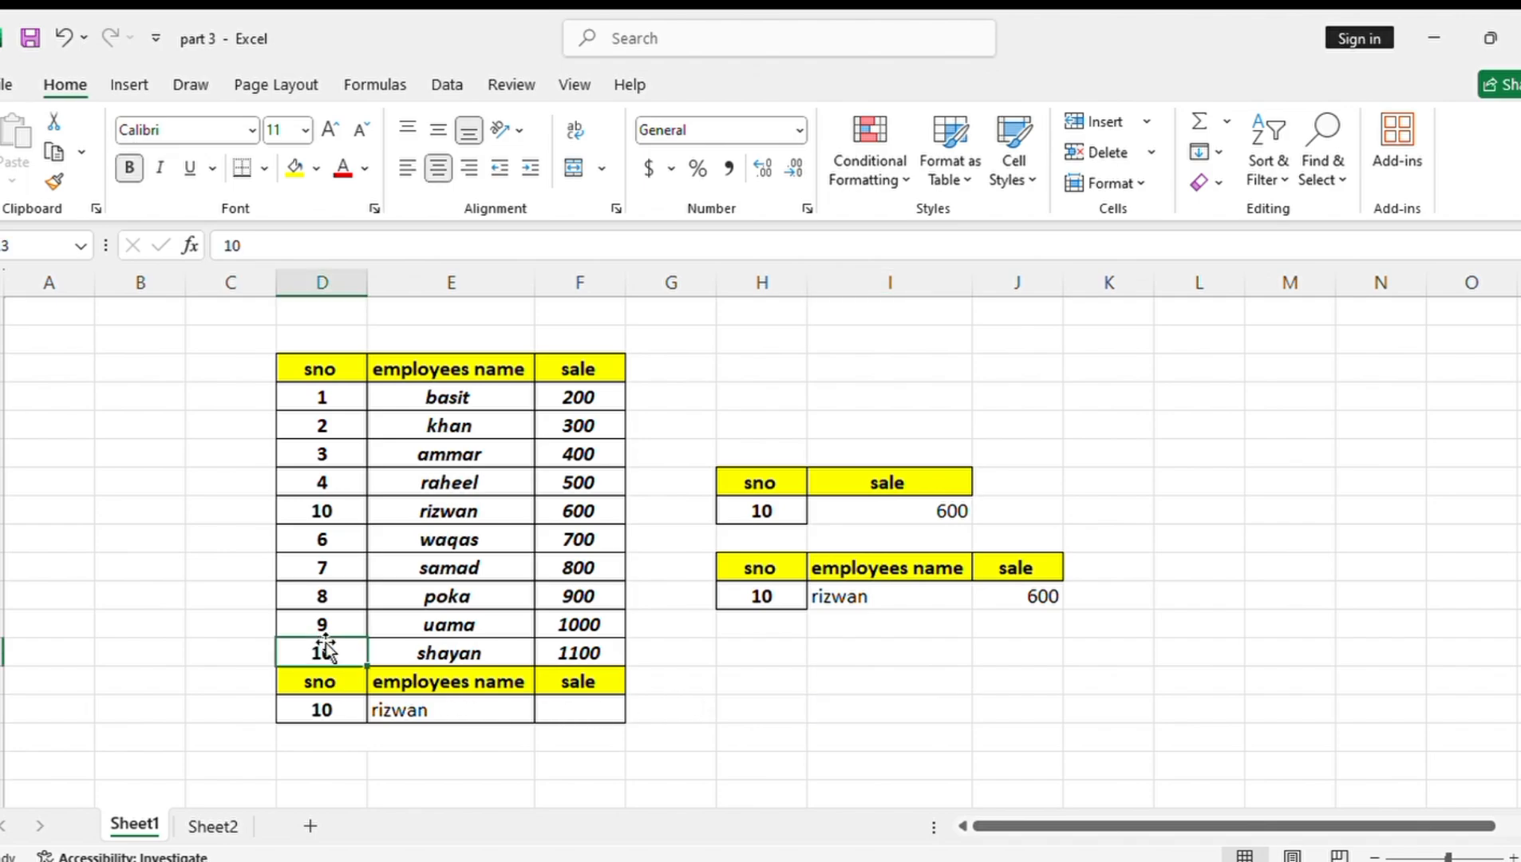
# Change the serial number in D13 of the employee table to 5
pyautogui.press('BackSpace')
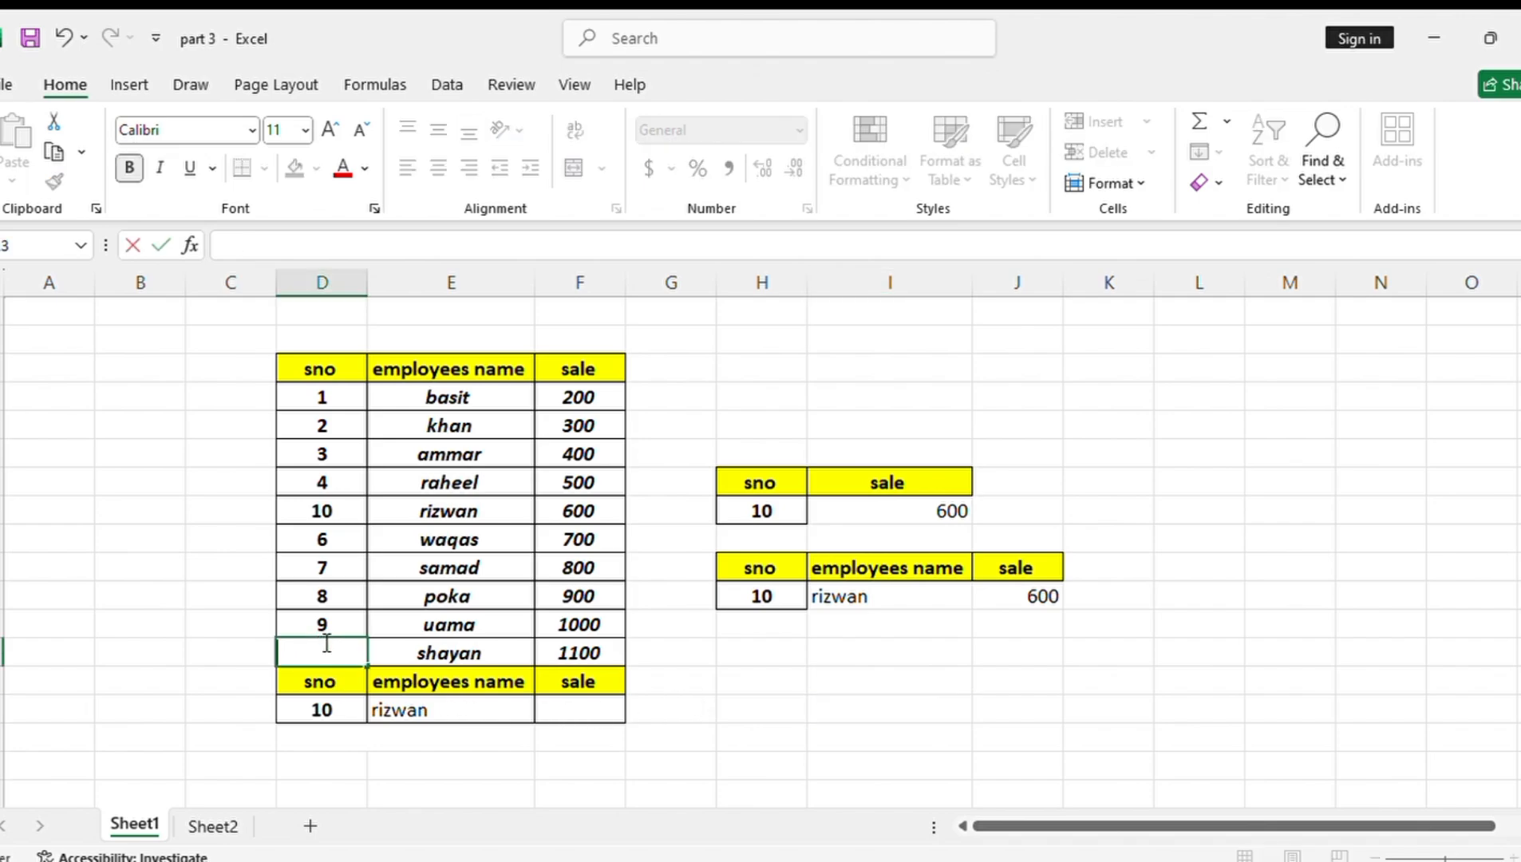
pyautogui.write('5')
pyautogui.click(973, 729)
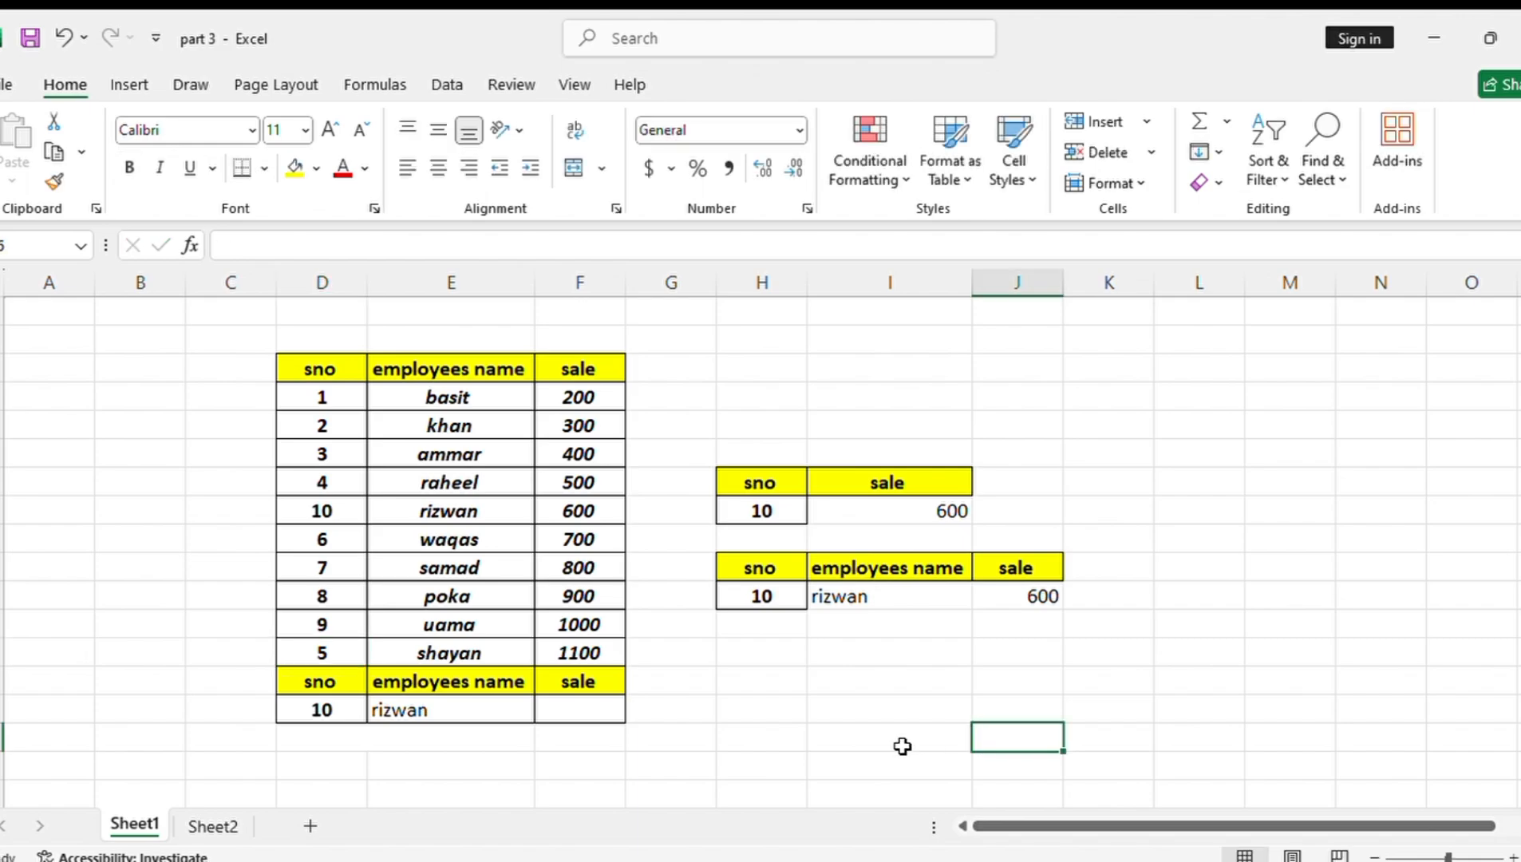
# Test the name and sale lookups with serial number 4 in H11
pyautogui.click(783, 592)
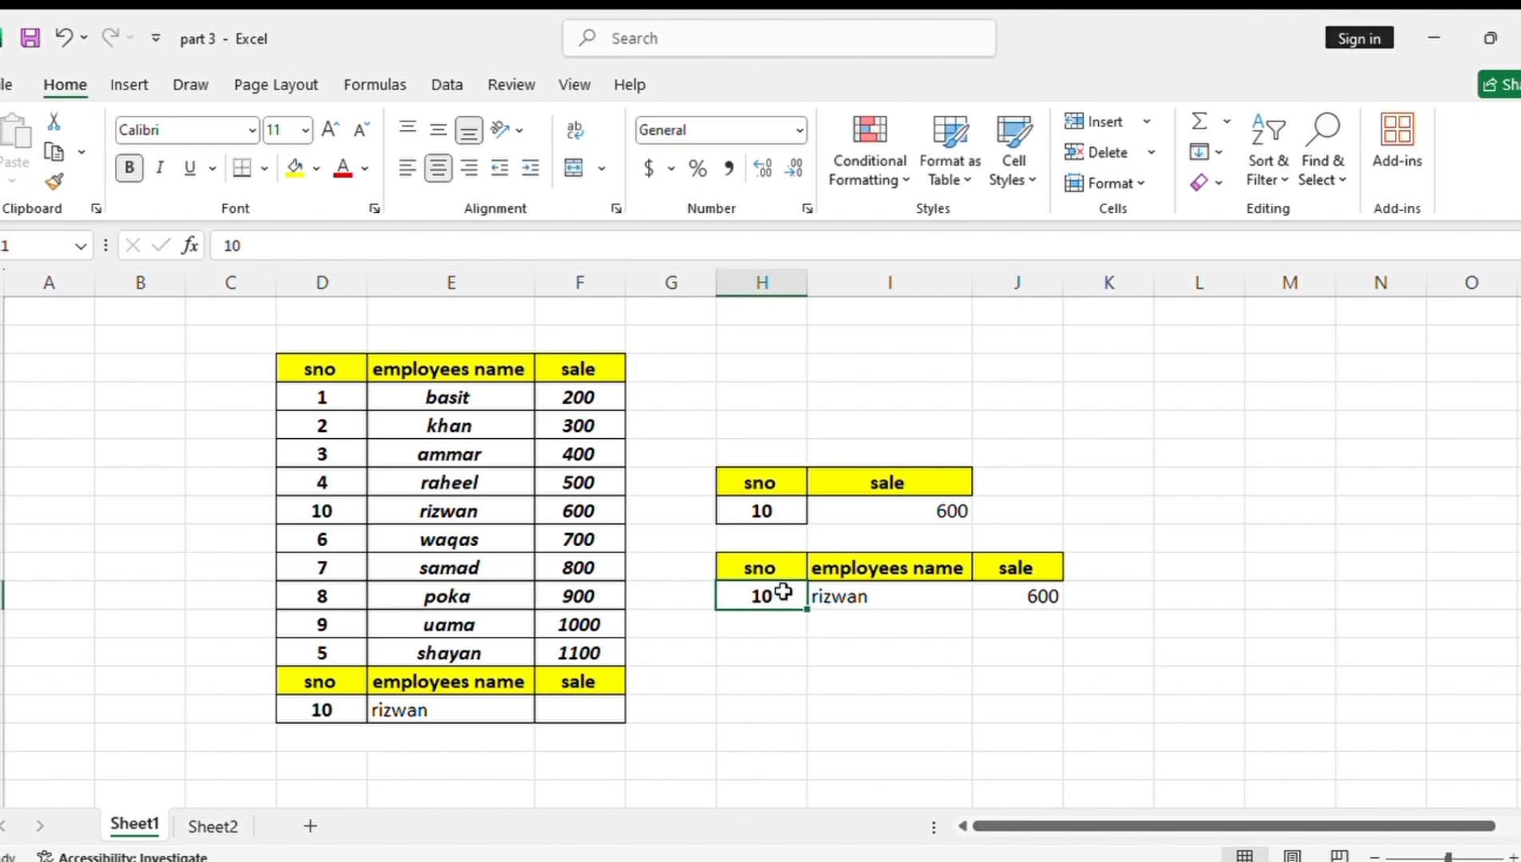
pyautogui.press('BackSpace')
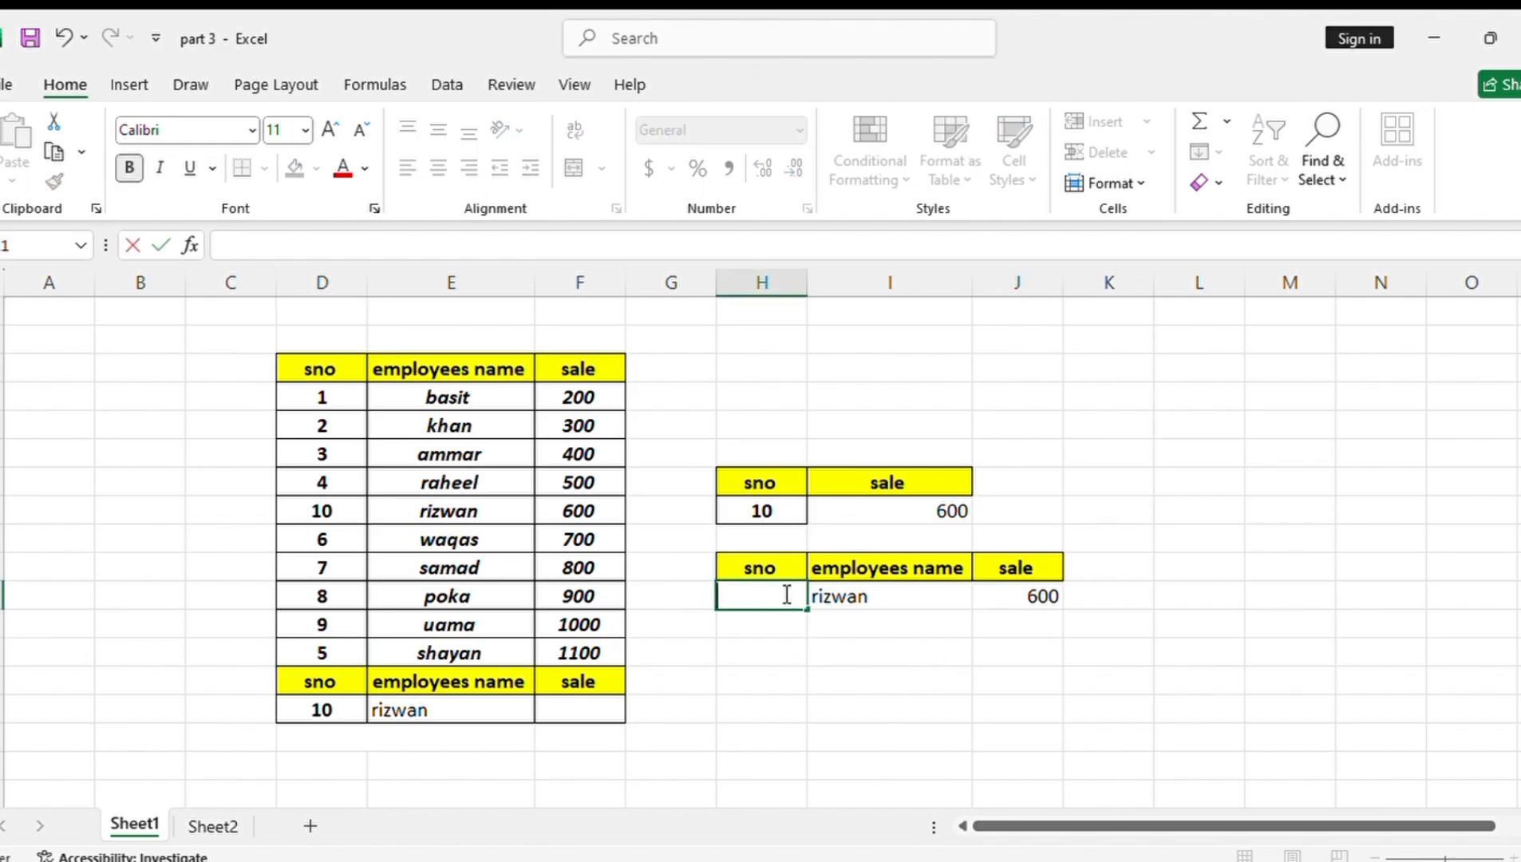
pyautogui.write('4')
pyautogui.click(783, 591)
pyautogui.press('Return')
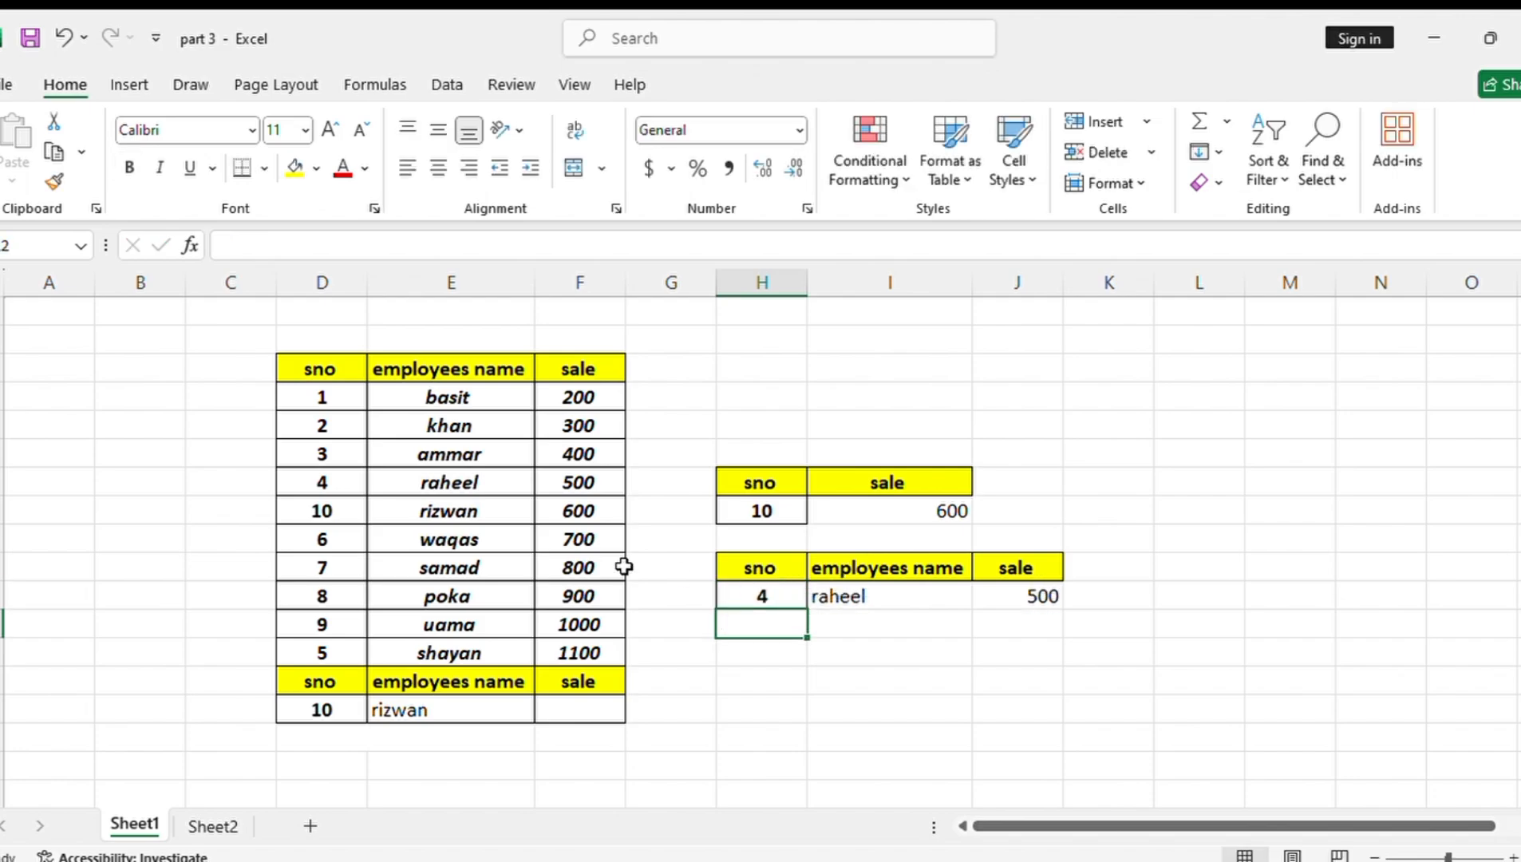
# Test the name and sale lookups with serial numbers 5 and 6 in turn in H11
pyautogui.click(786, 598)
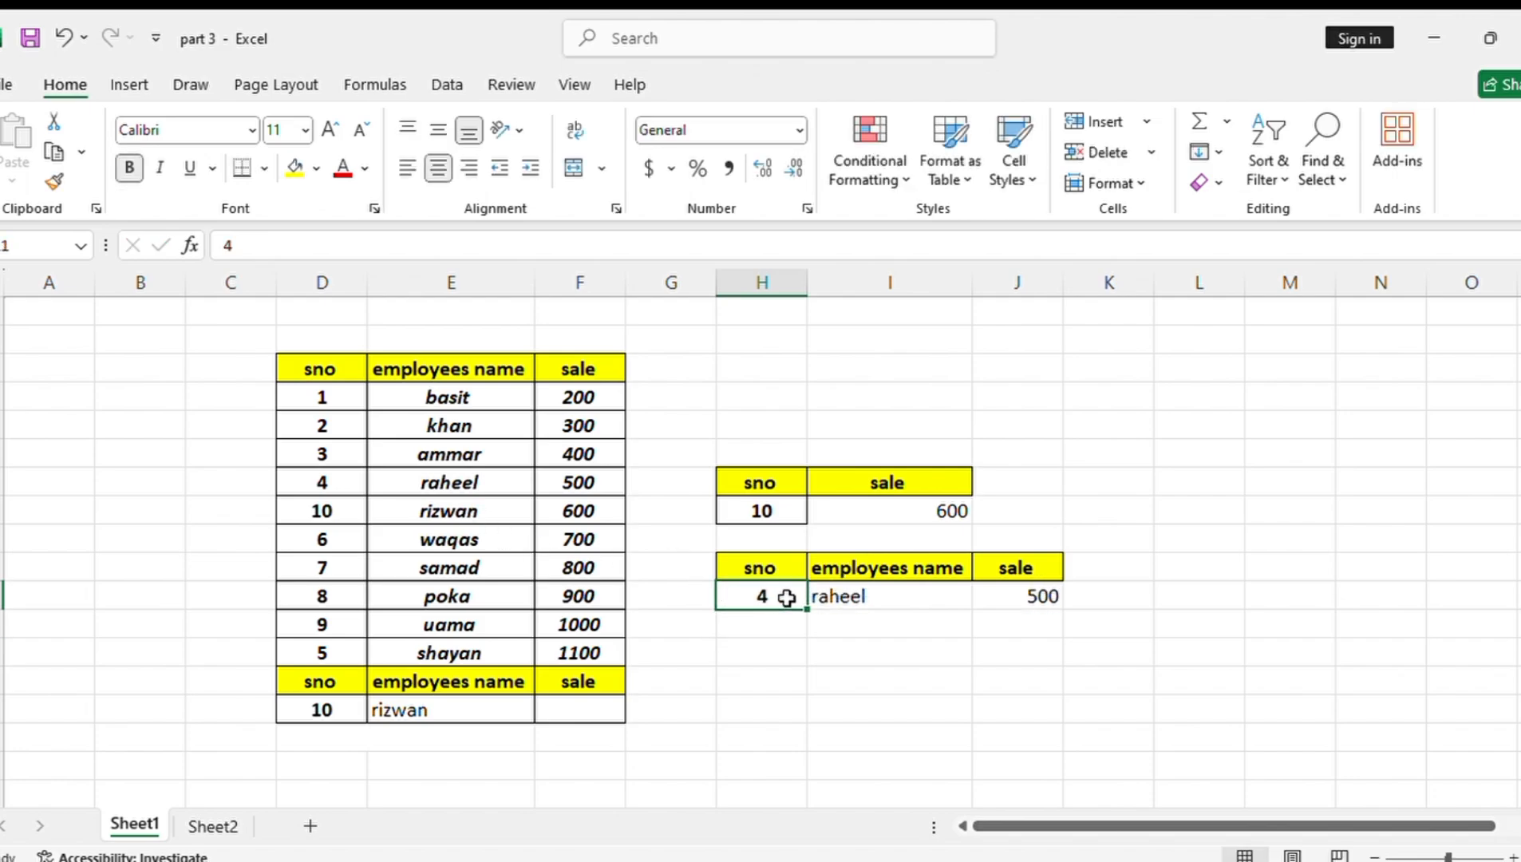
pyautogui.press('BackSpace')
pyautogui.write('5')
pyautogui.press('Return')
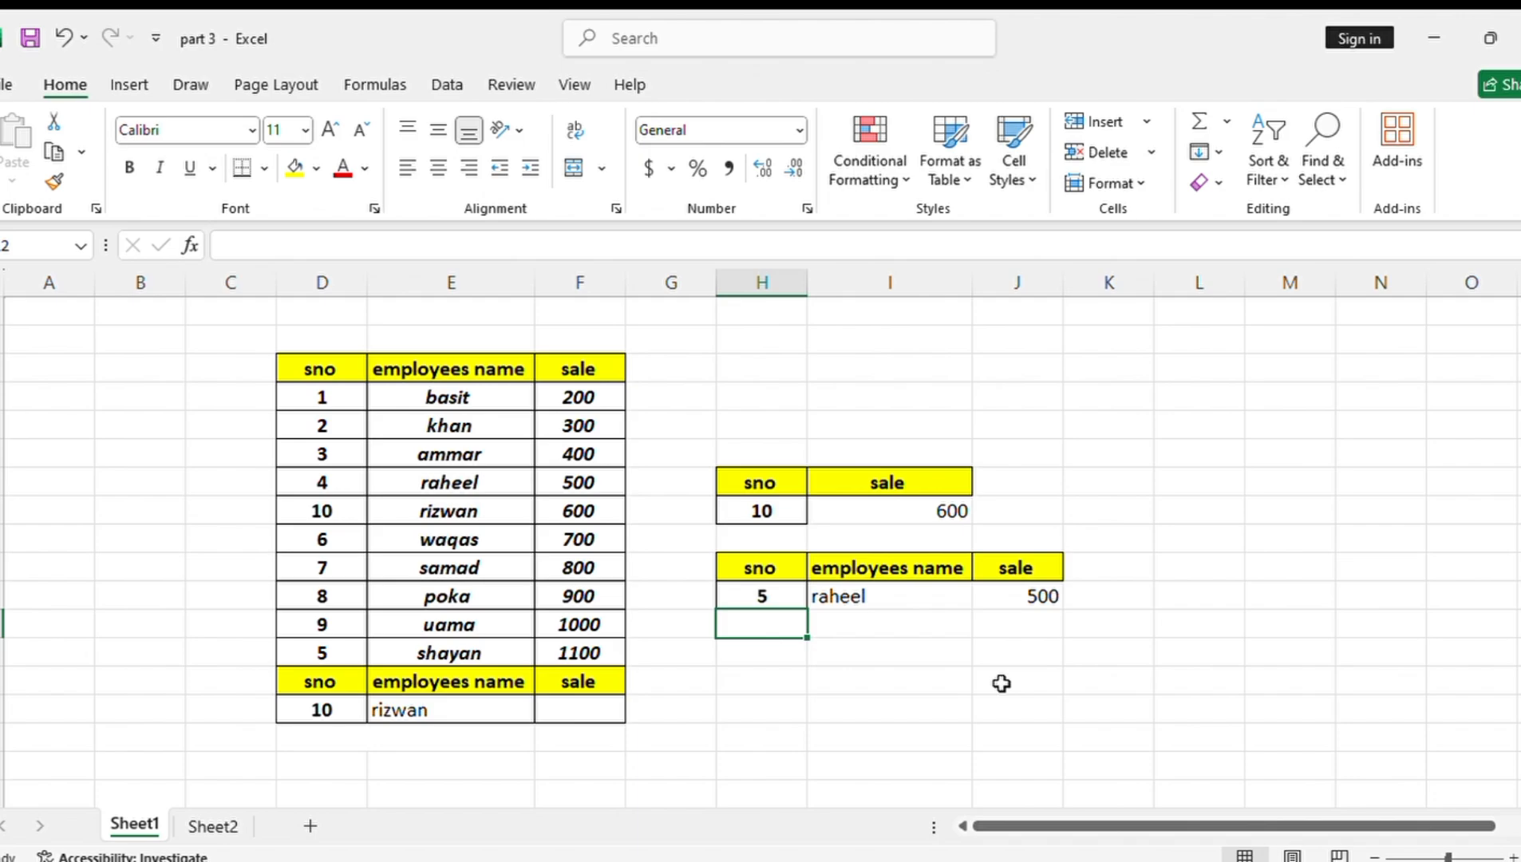
pyautogui.click(793, 596)
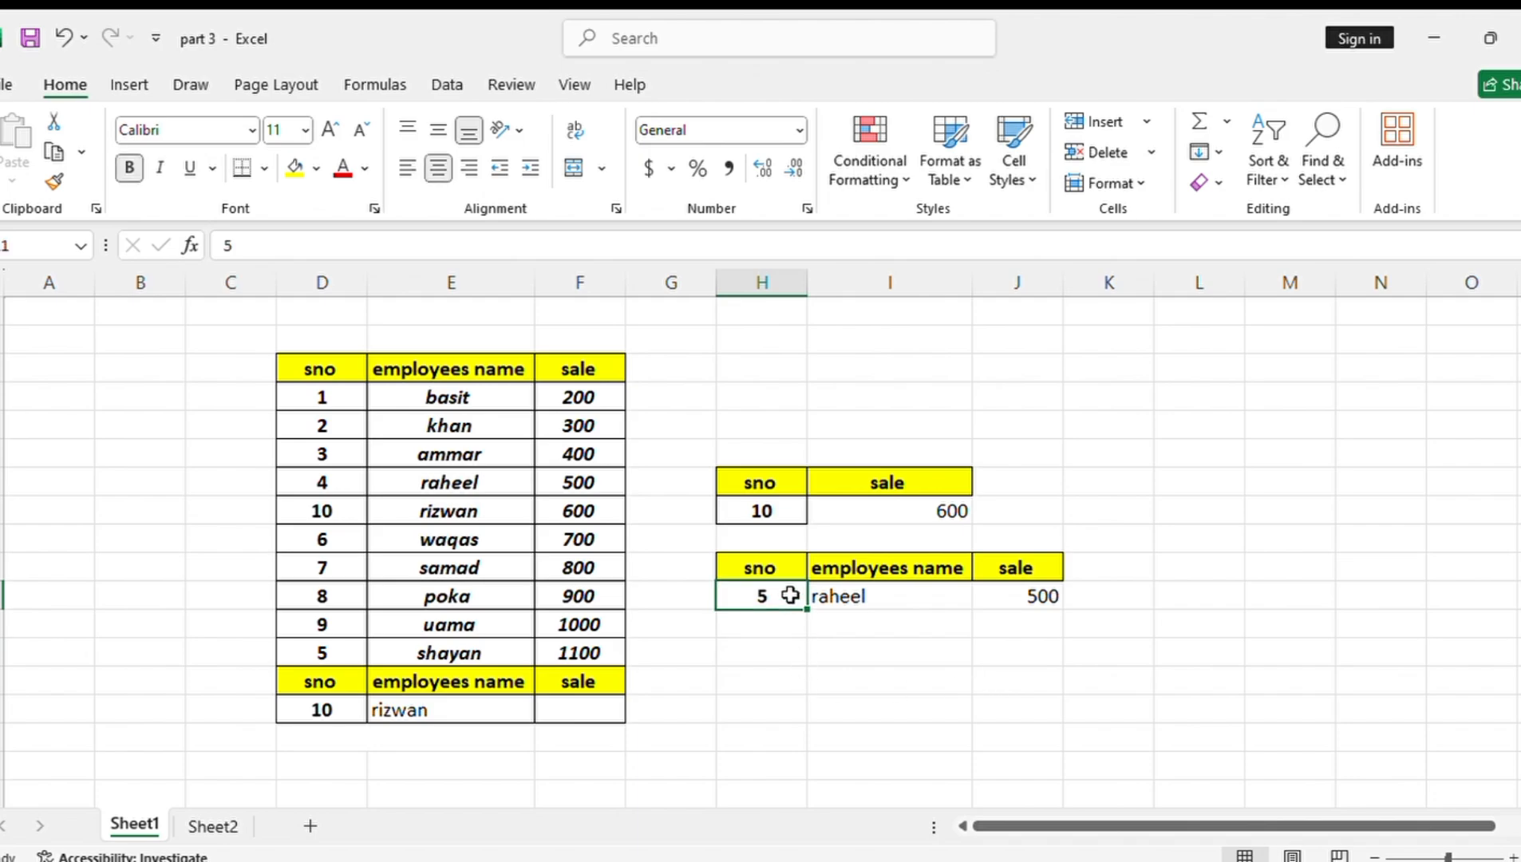
pyautogui.press('BackSpace')
pyautogui.write('6')
pyautogui.press('Return')
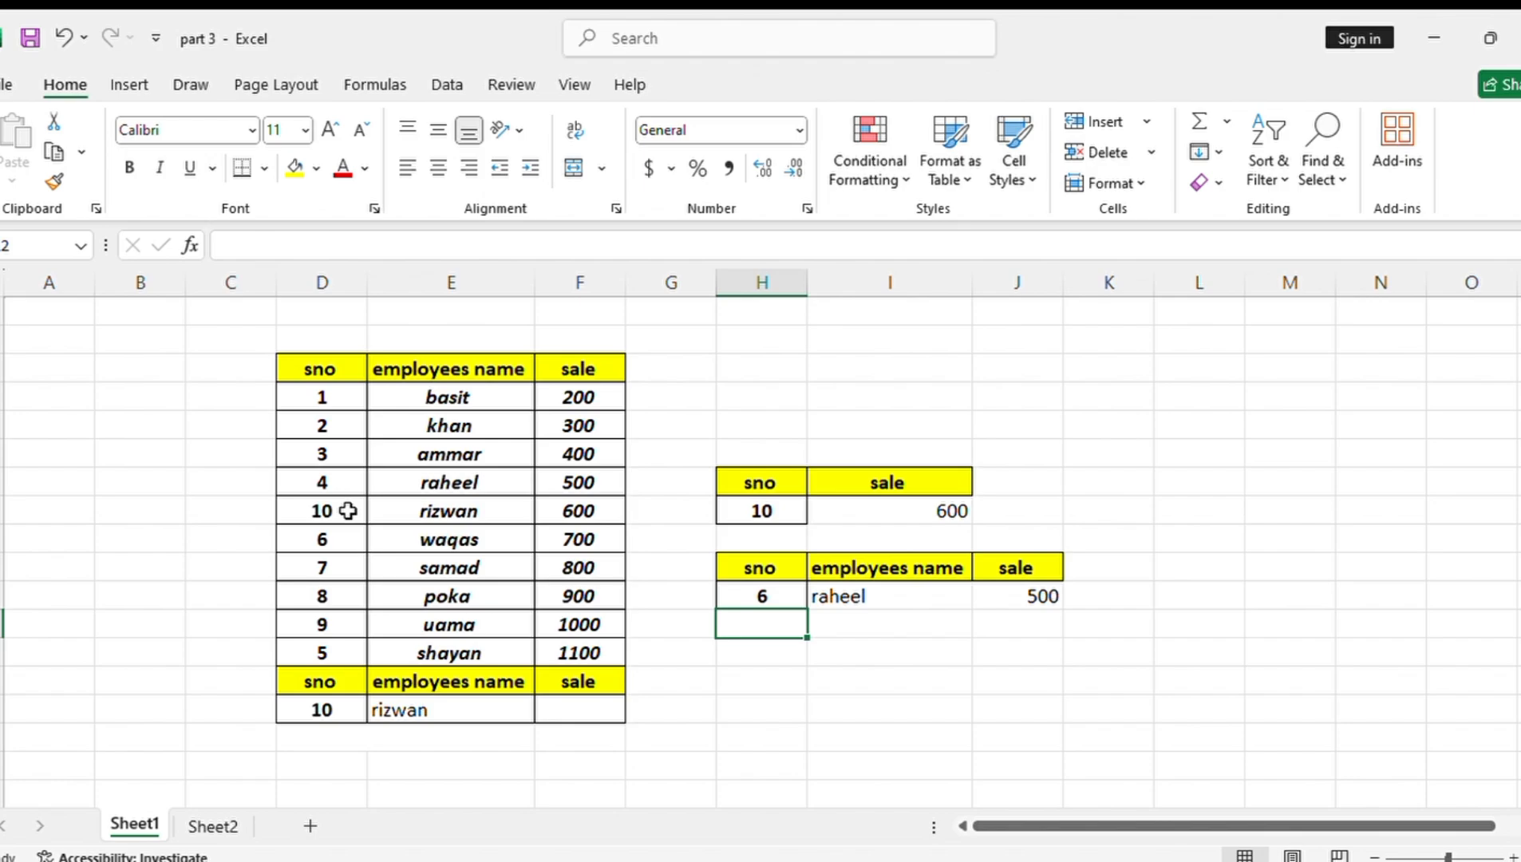
# Restore the employee table's serial order by entering 5 in D8 and 10 in D13
pyautogui.click(345, 508)
pyautogui.press('BackSpace')
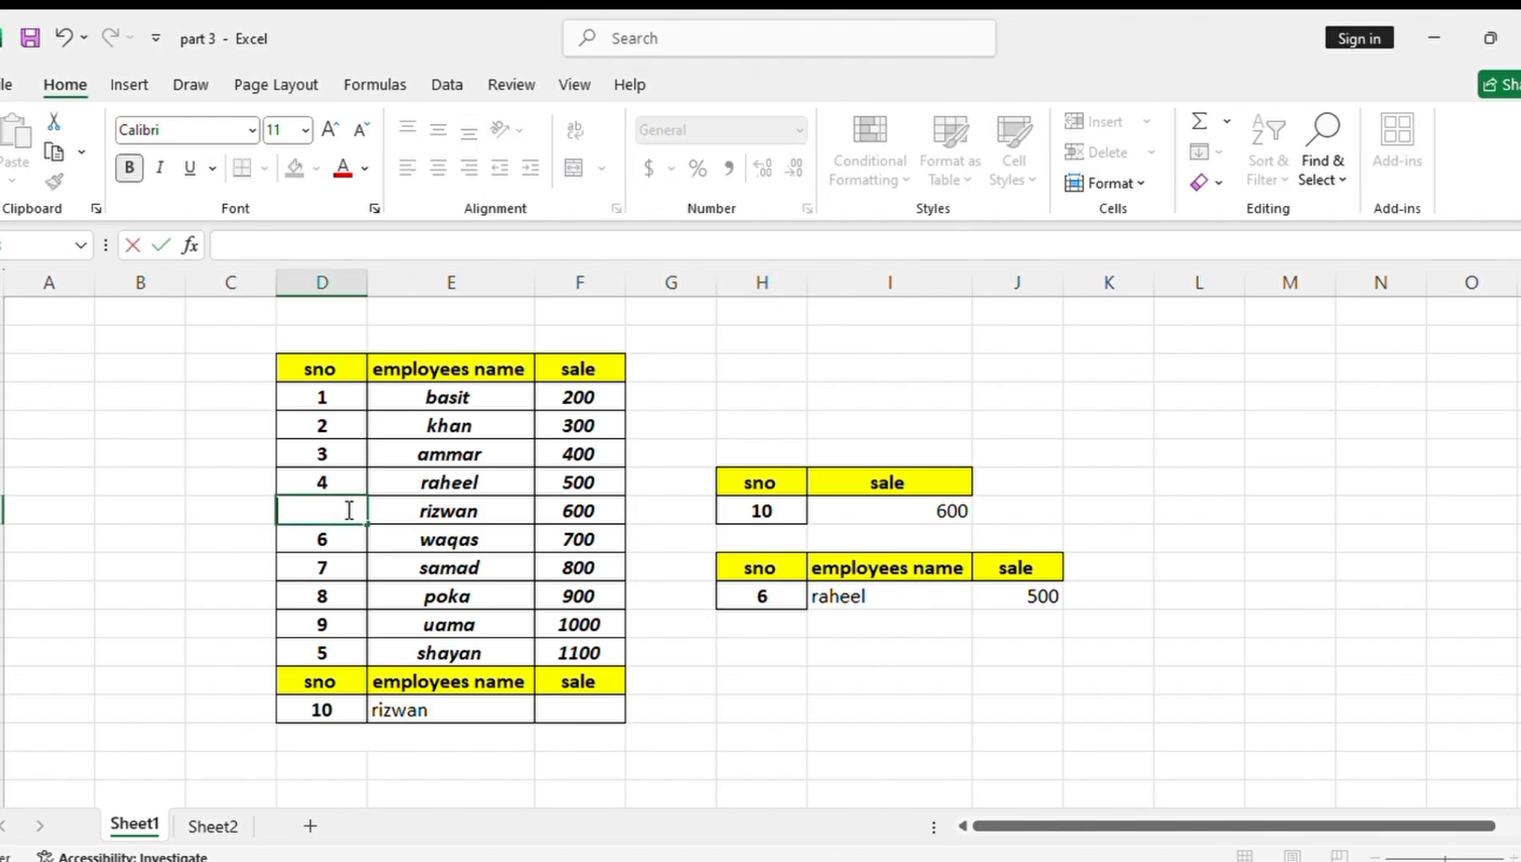
pyautogui.write('5')
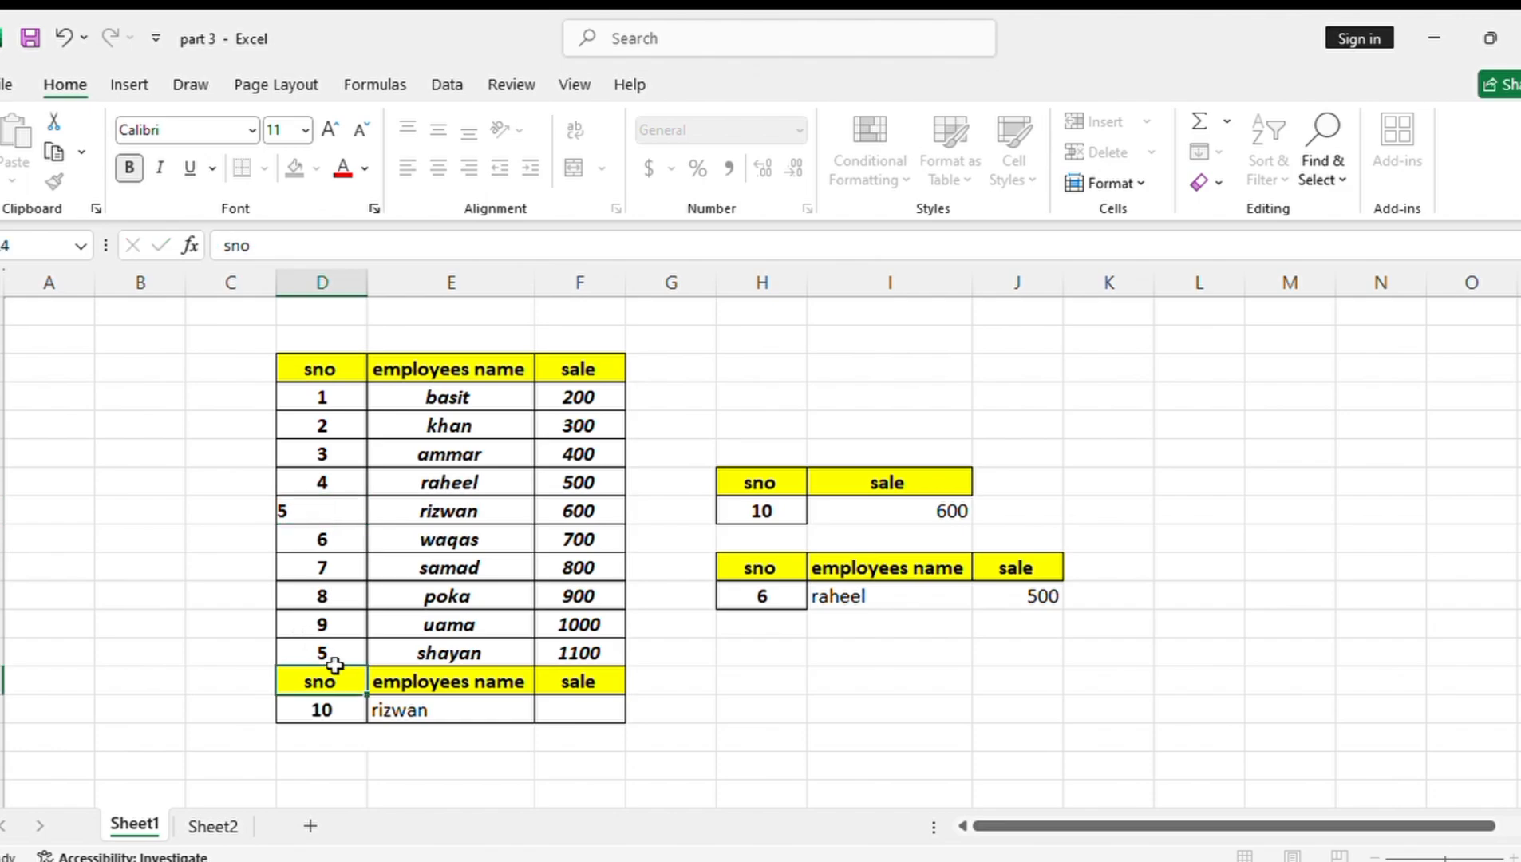
pyautogui.click(337, 674)
pyautogui.click(333, 651)
pyautogui.write('10')
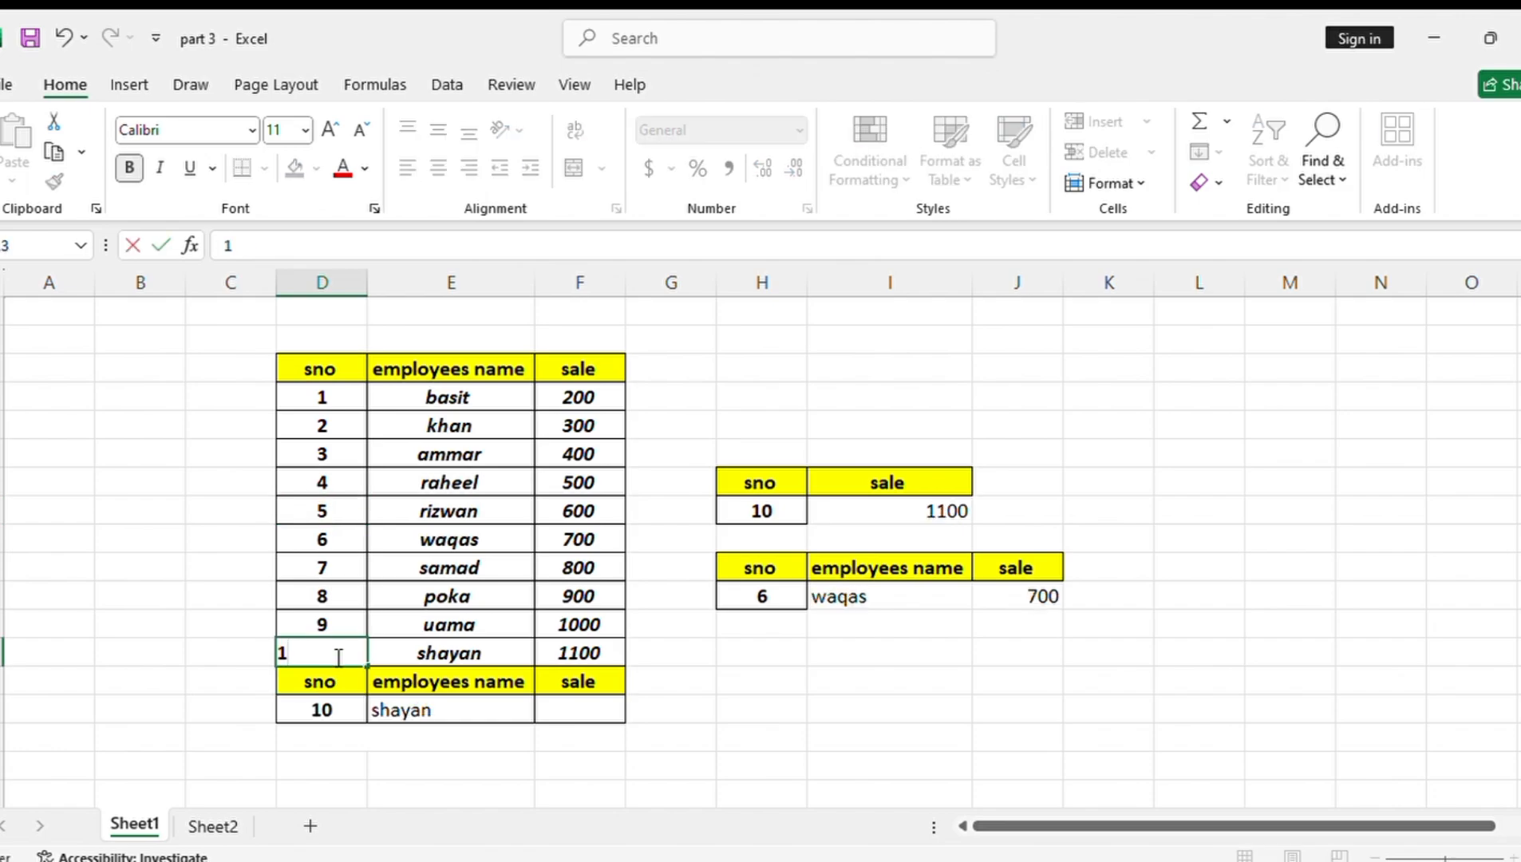
# Set the serial number in H11 to 5 to recheck the name and sale lookups
pyautogui.click(865, 613)
pyautogui.click(763, 592)
pyautogui.write('8')
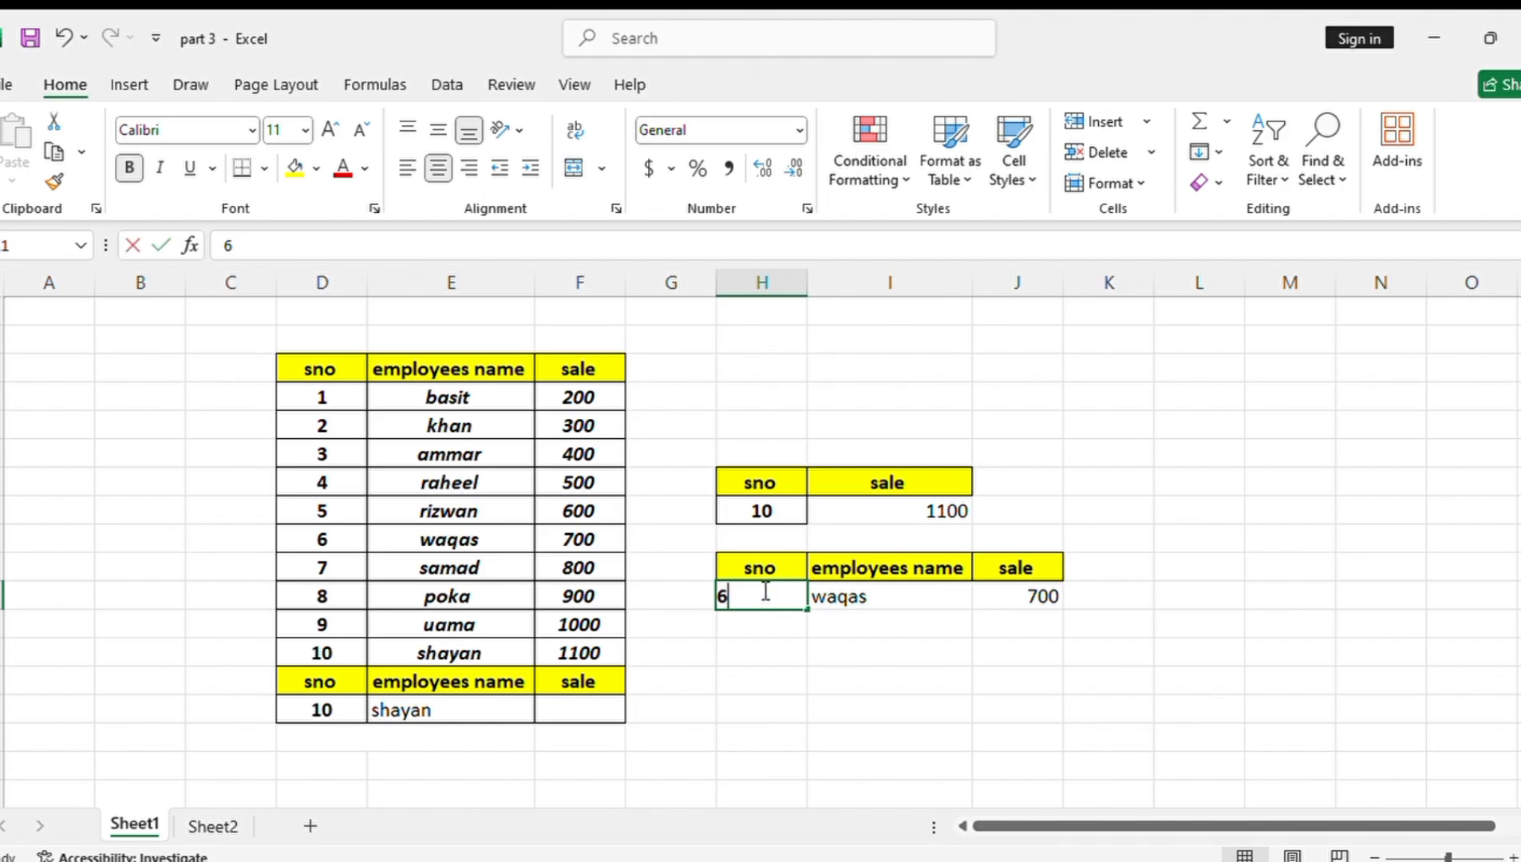
pyautogui.press('BackSpace')
pyautogui.write('5')
pyautogui.press('Return')
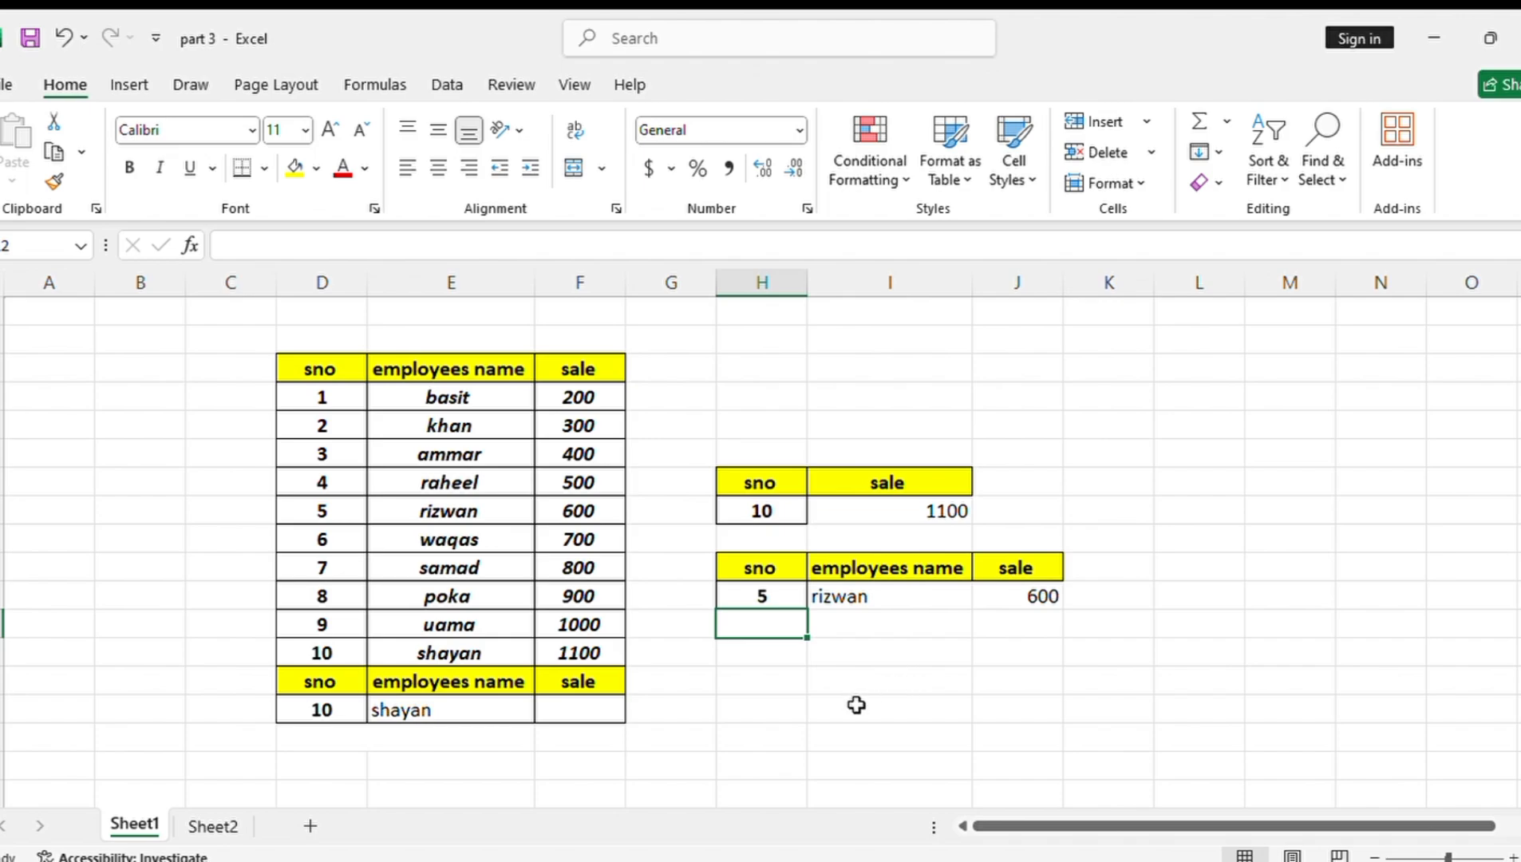
# On Sheet2, copy the sno, employees name and sale labels from C5:C7 into the cells starting at C11
pyautogui.click(213, 827)
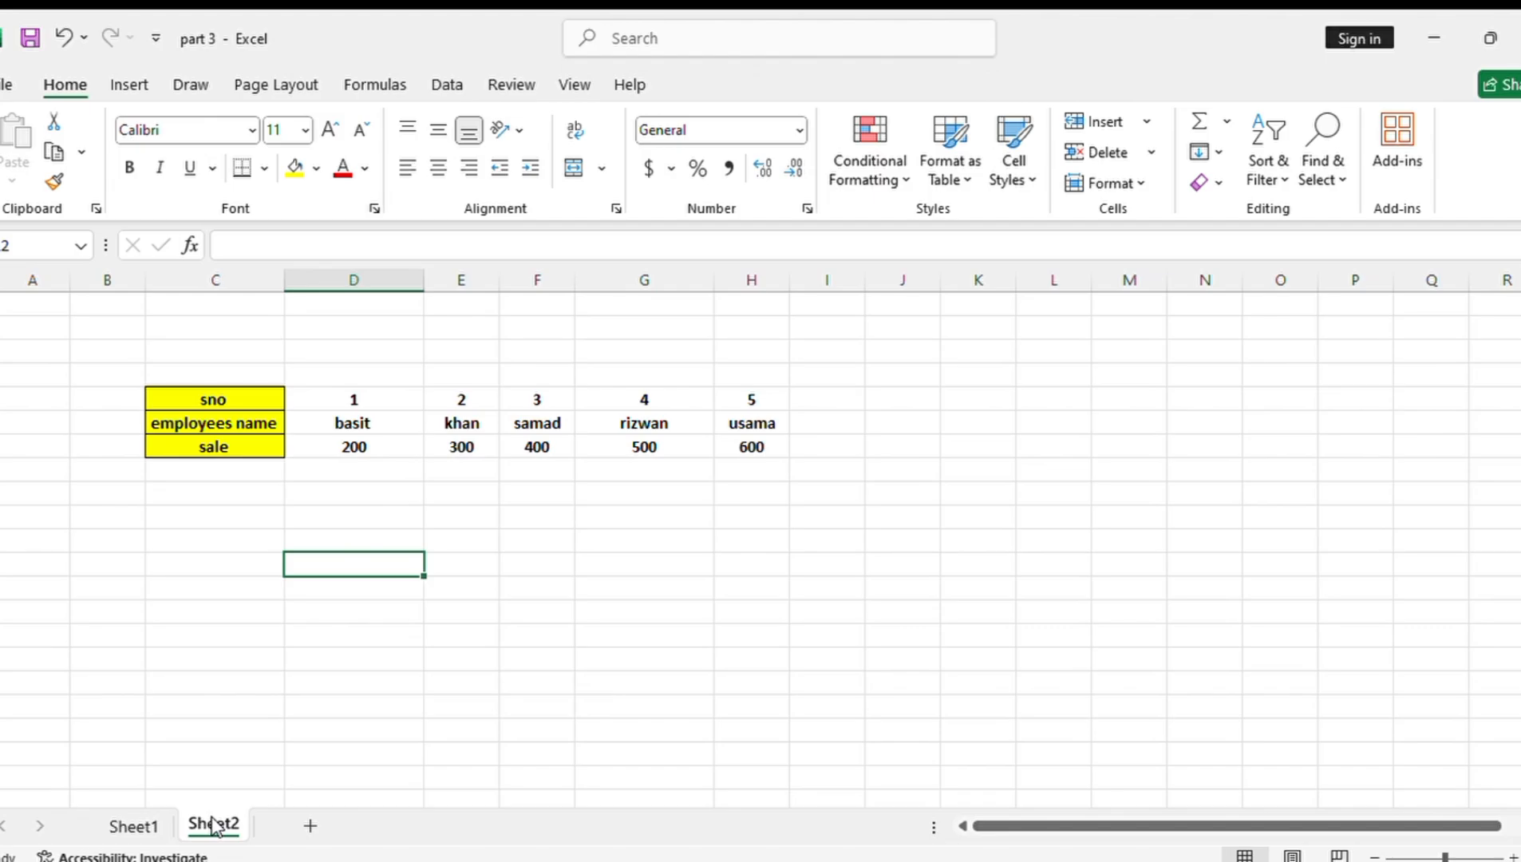
pyautogui.click(134, 826)
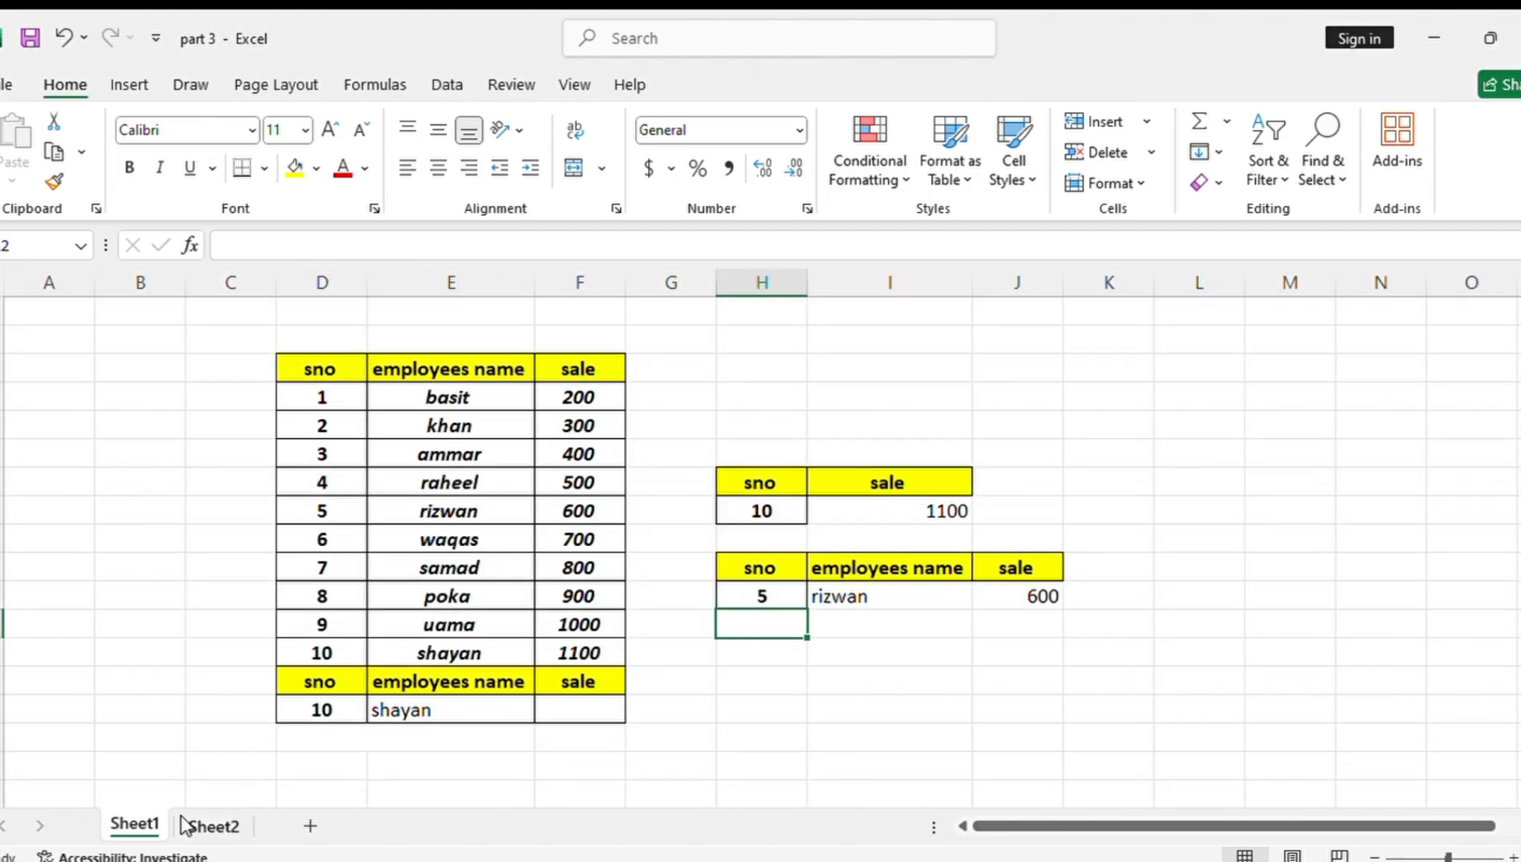
pyautogui.click(221, 826)
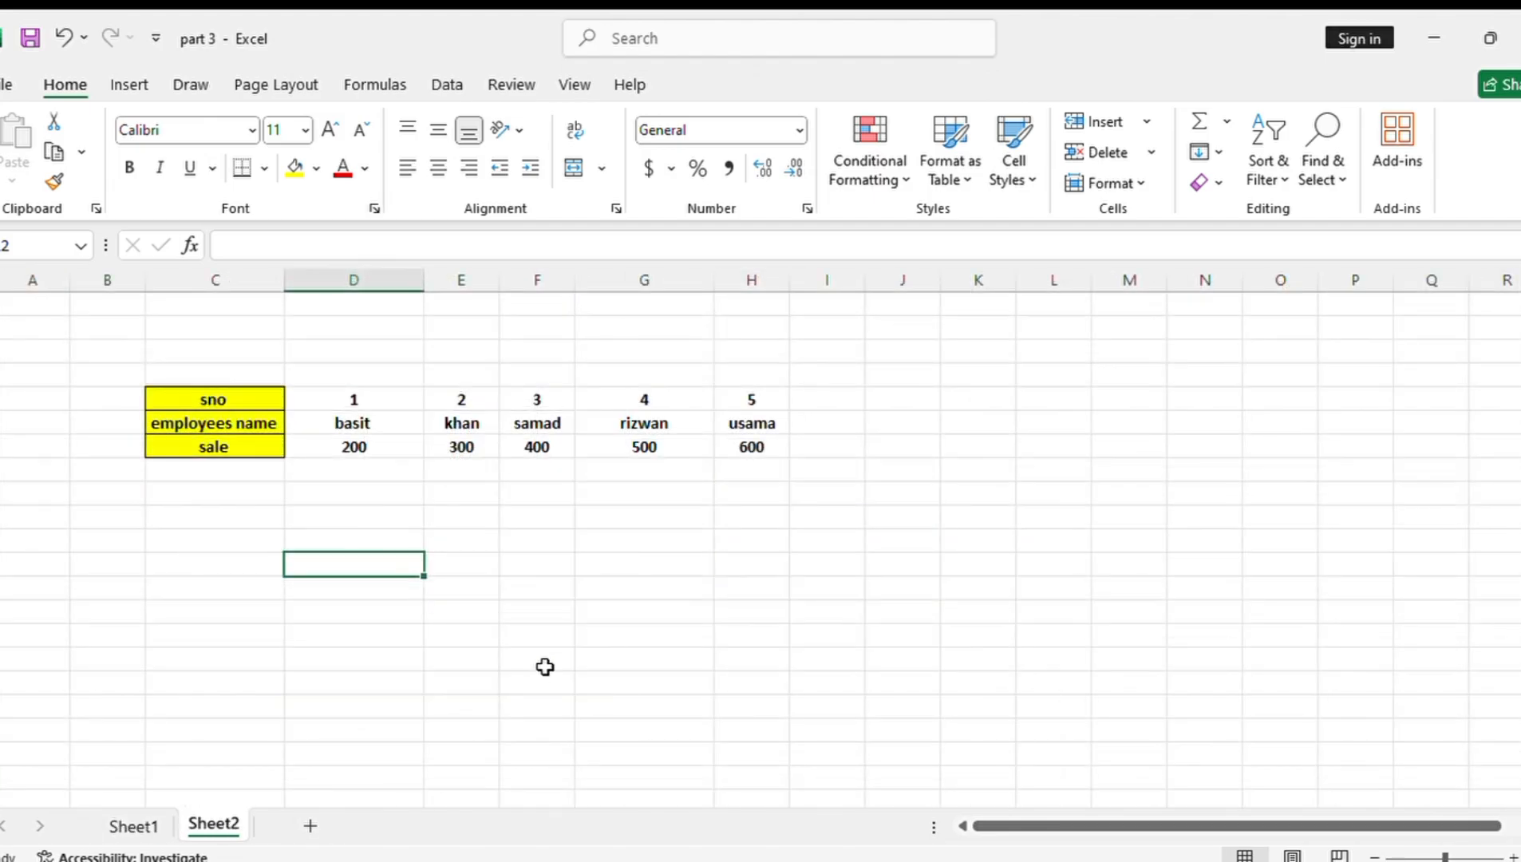
pyautogui.moveTo(240, 387); pyautogui.dragTo(233, 440)
pyautogui.click(241, 407)
pyautogui.hotkey('ctrl', 'c')
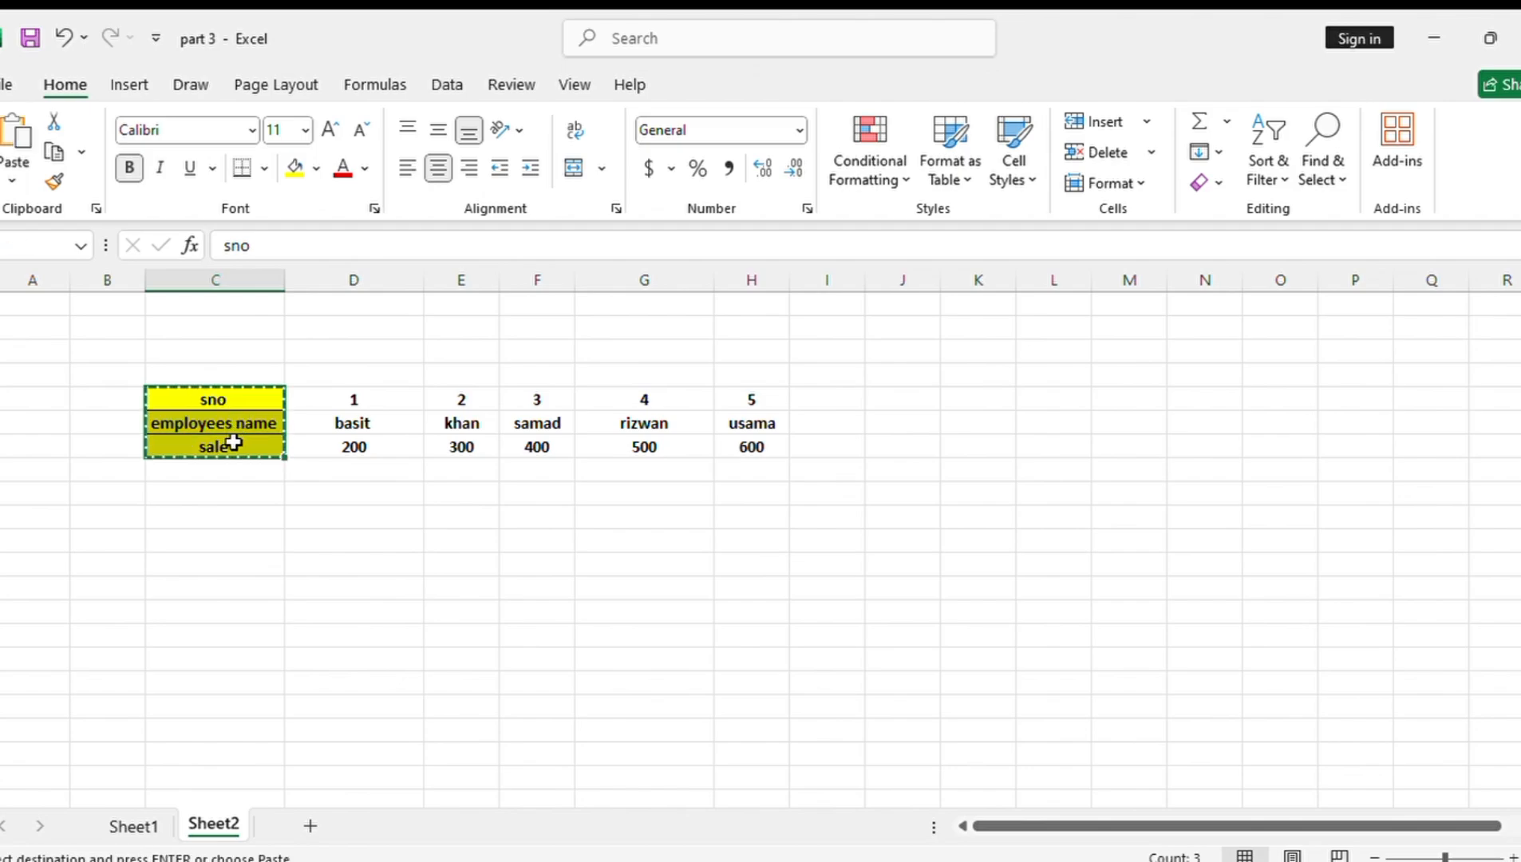
pyautogui.click(235, 541)
pyautogui.hotkey('ctrl', 'v')
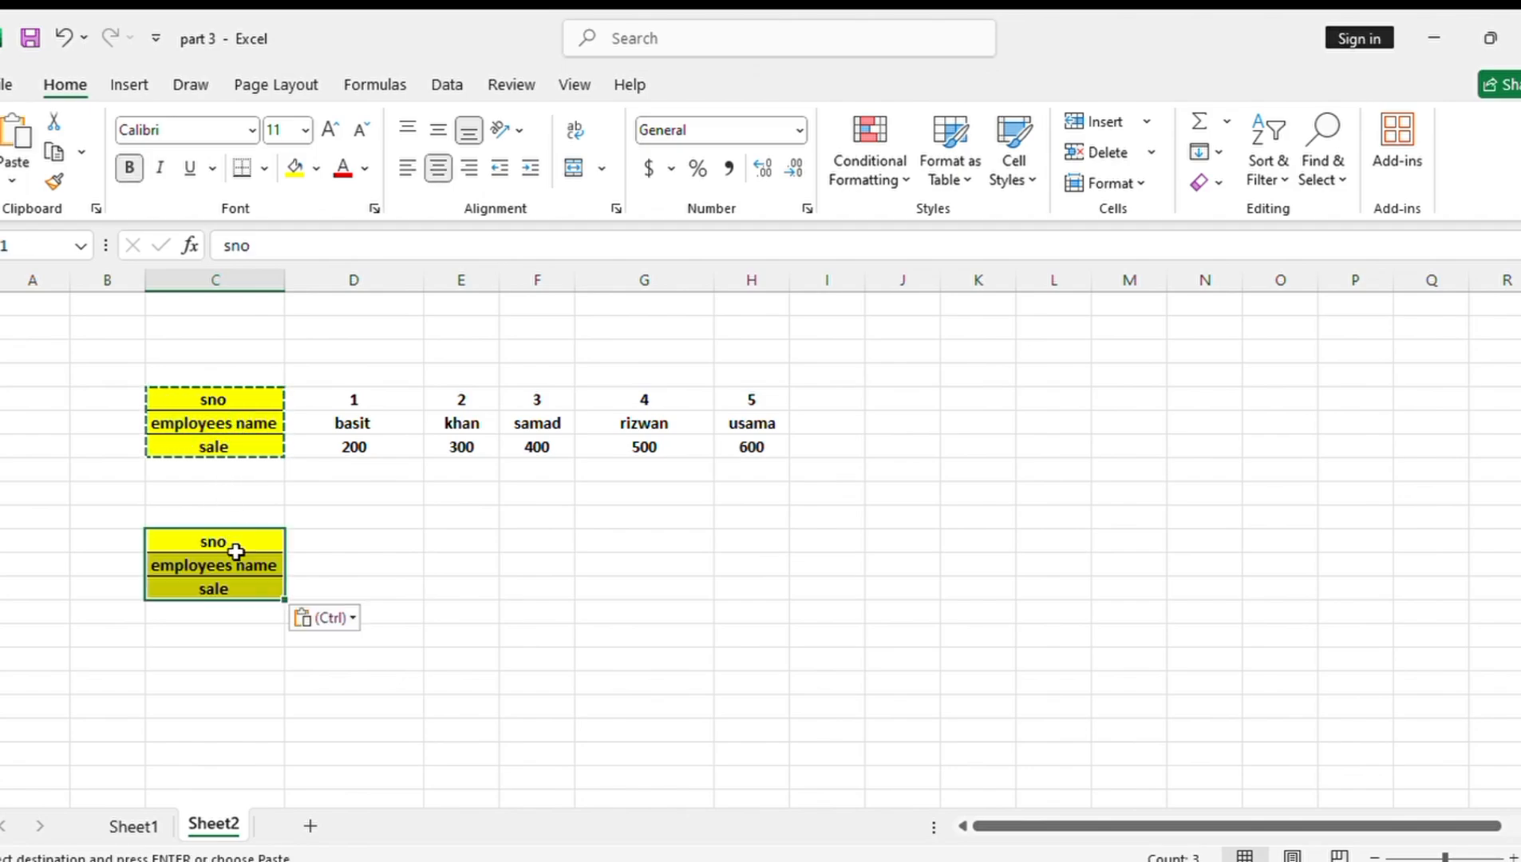
pyautogui.click(360, 555)
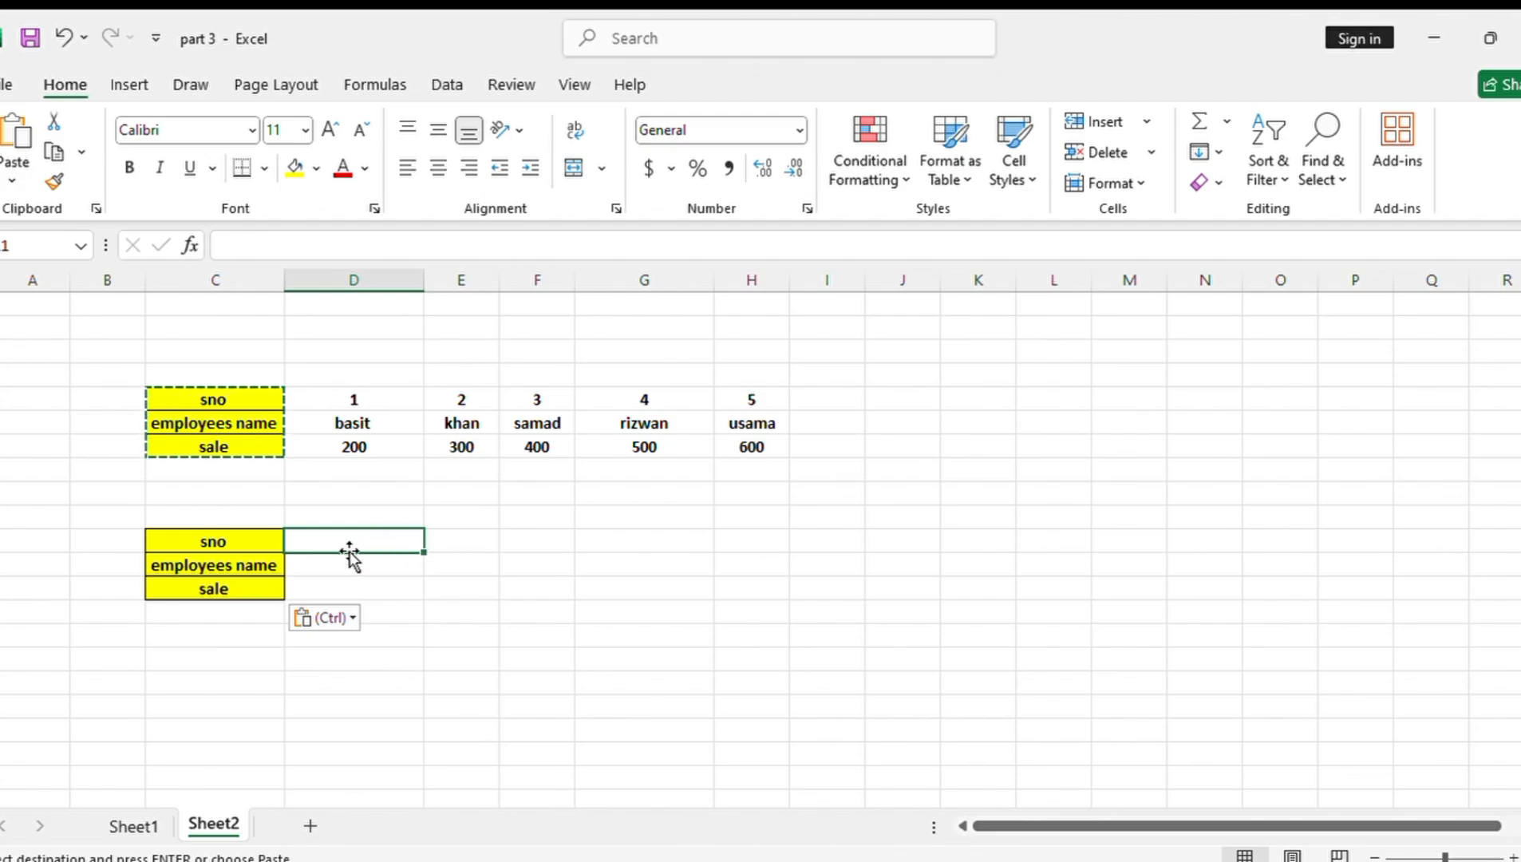
pyautogui.write('=')
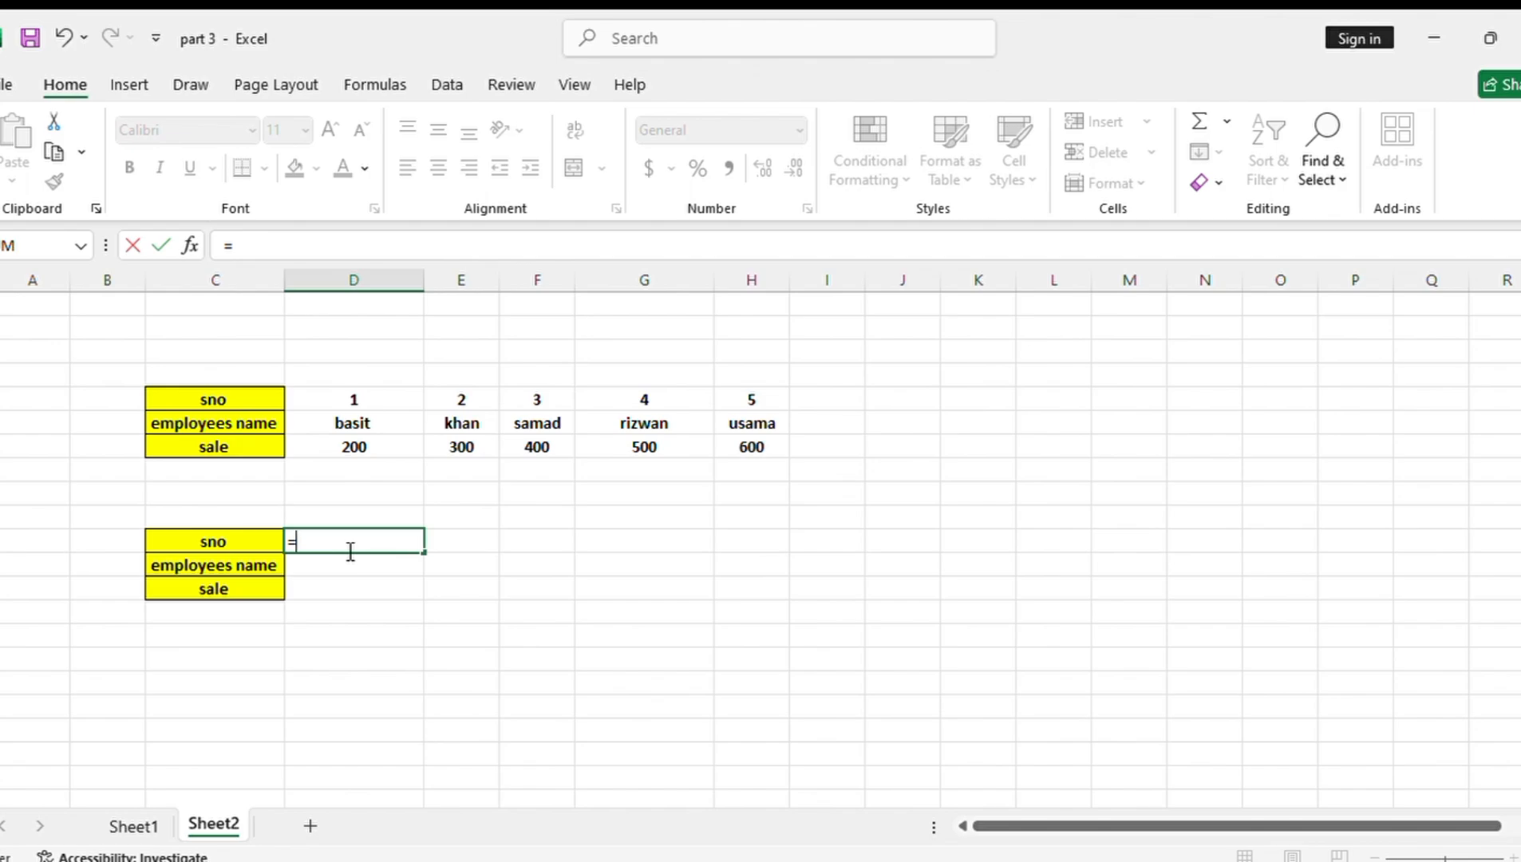
pyautogui.press('Escape')
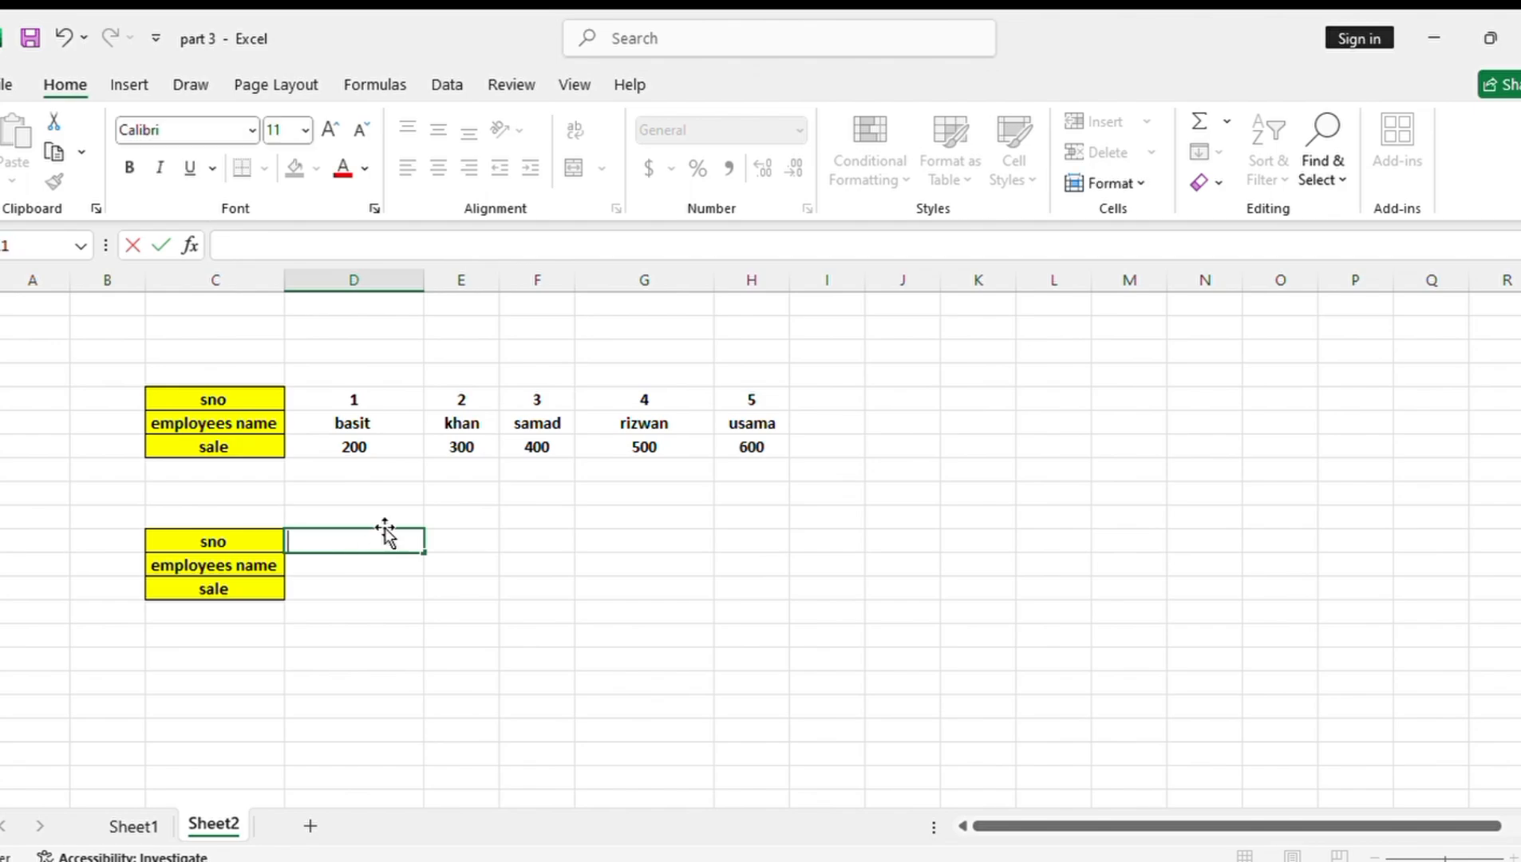
# Copy the serial number 2 from E5 into D11 as the lookup value
pyautogui.click(461, 401)
pyautogui.hotkey('ctrl', 'c')
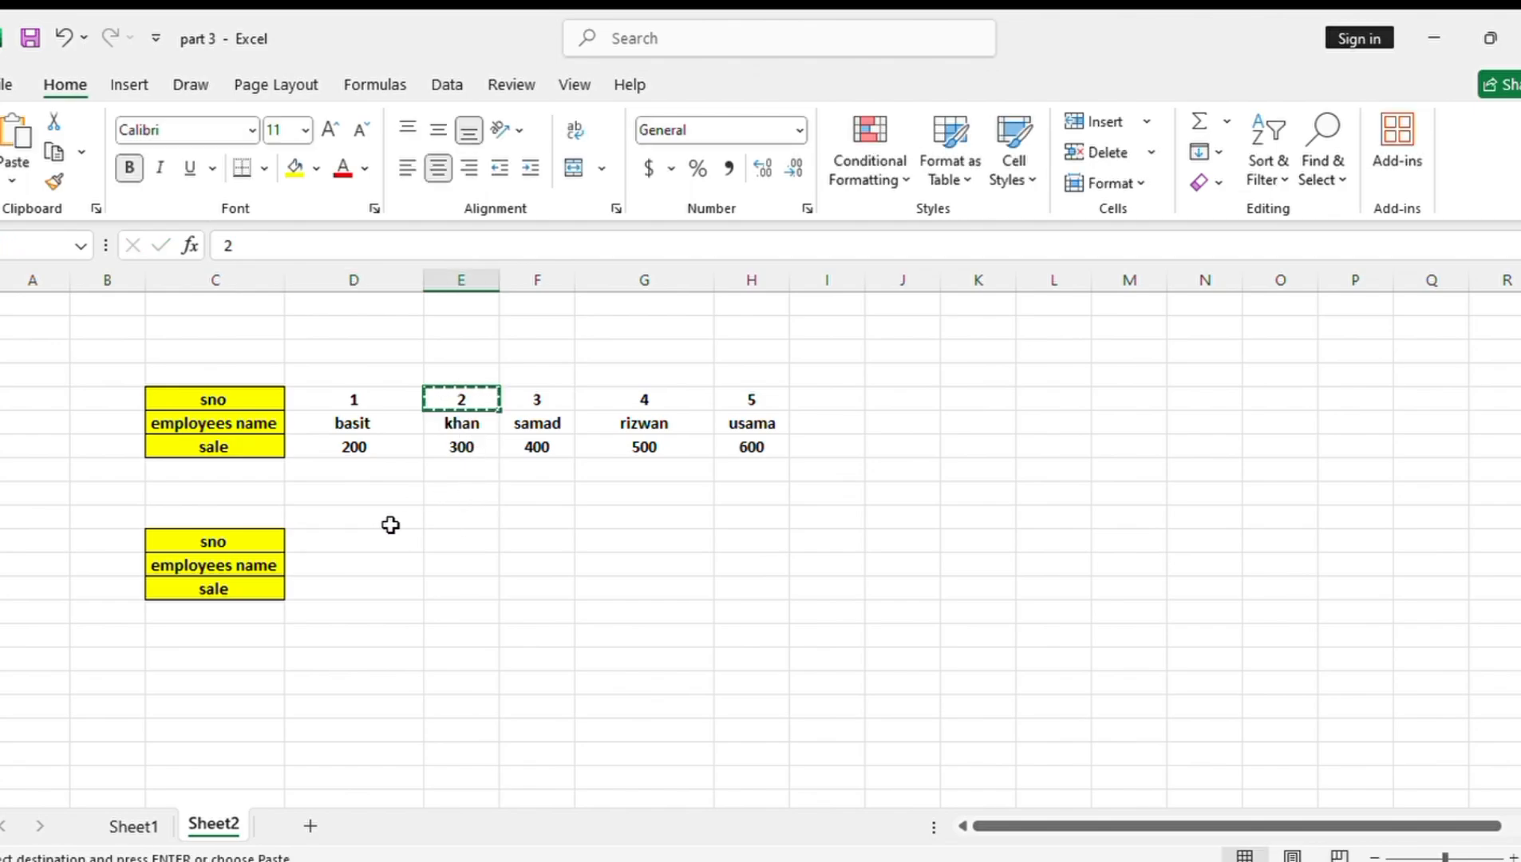
pyautogui.click(350, 561)
pyautogui.click(357, 543)
pyautogui.hotkey('ctrl', 'v')
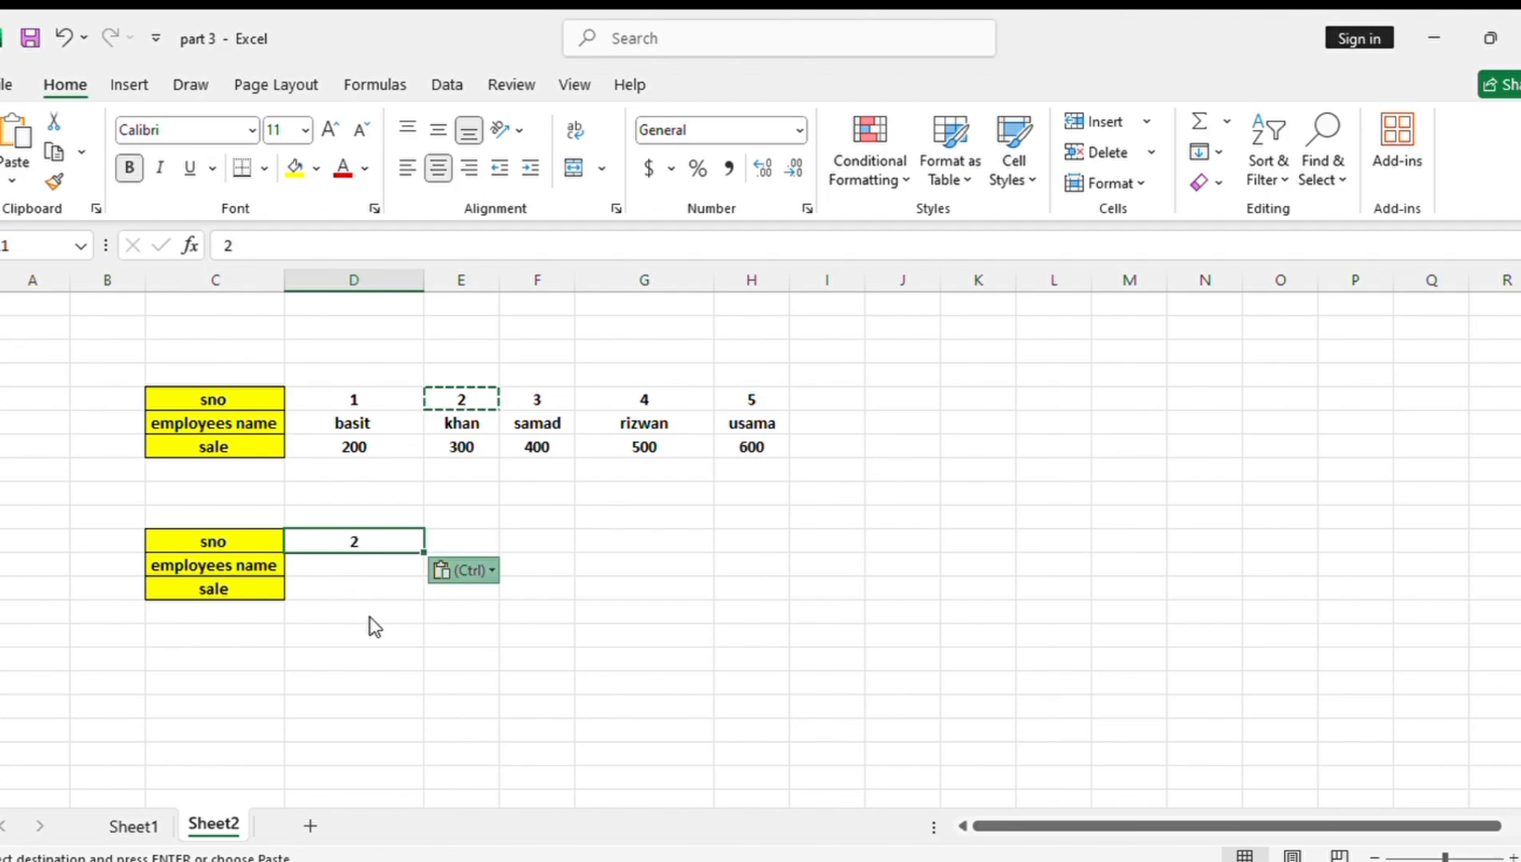
# Enter the formula =LOOKUP(D11,D5:H6) in D12 to return the employee name for the serial number
pyautogui.click(334, 562)
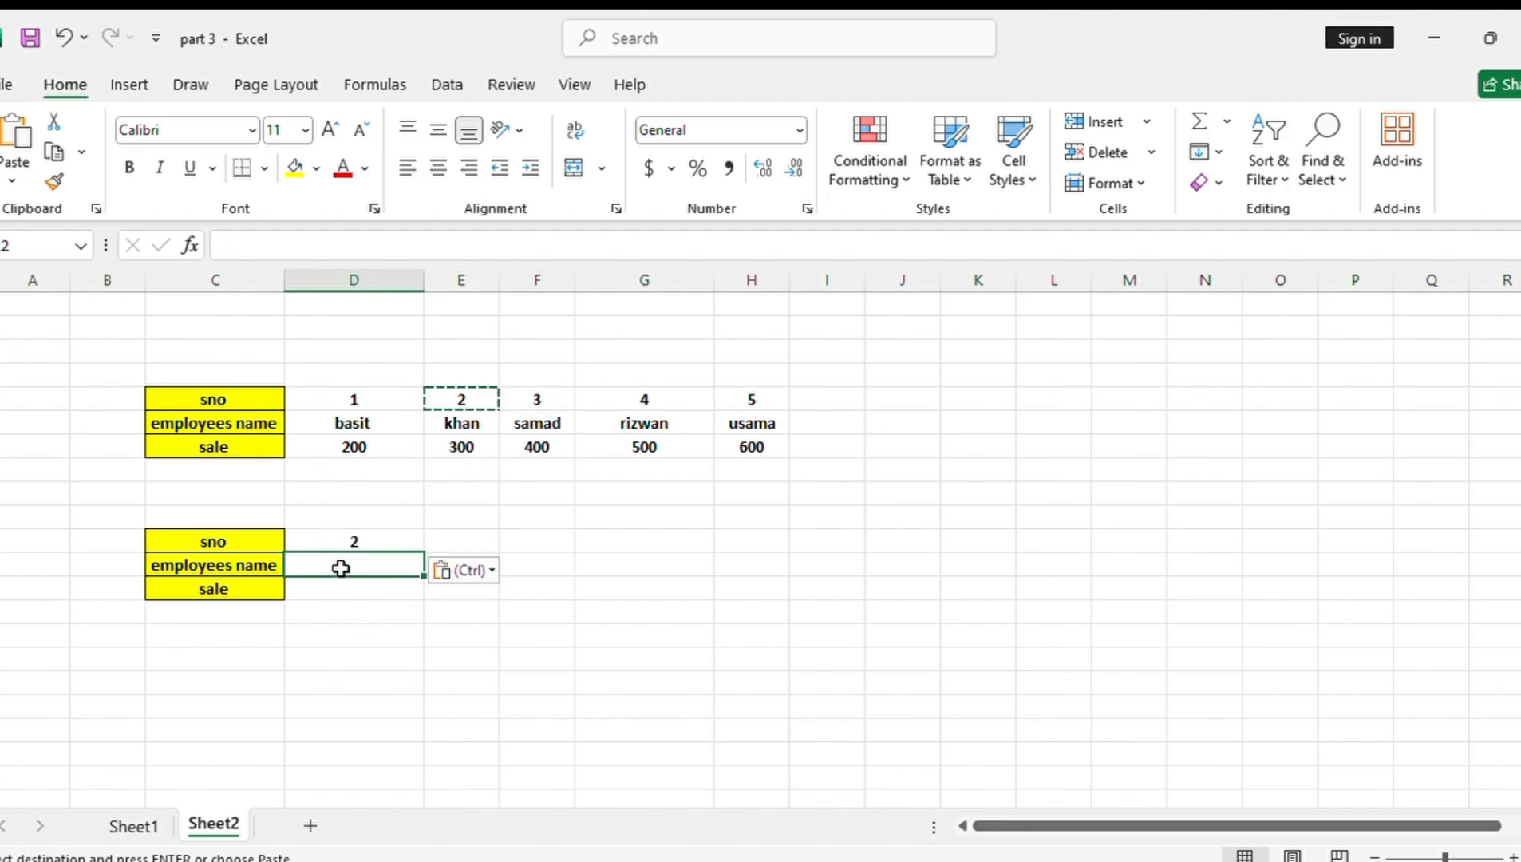
pyautogui.write('=loo')
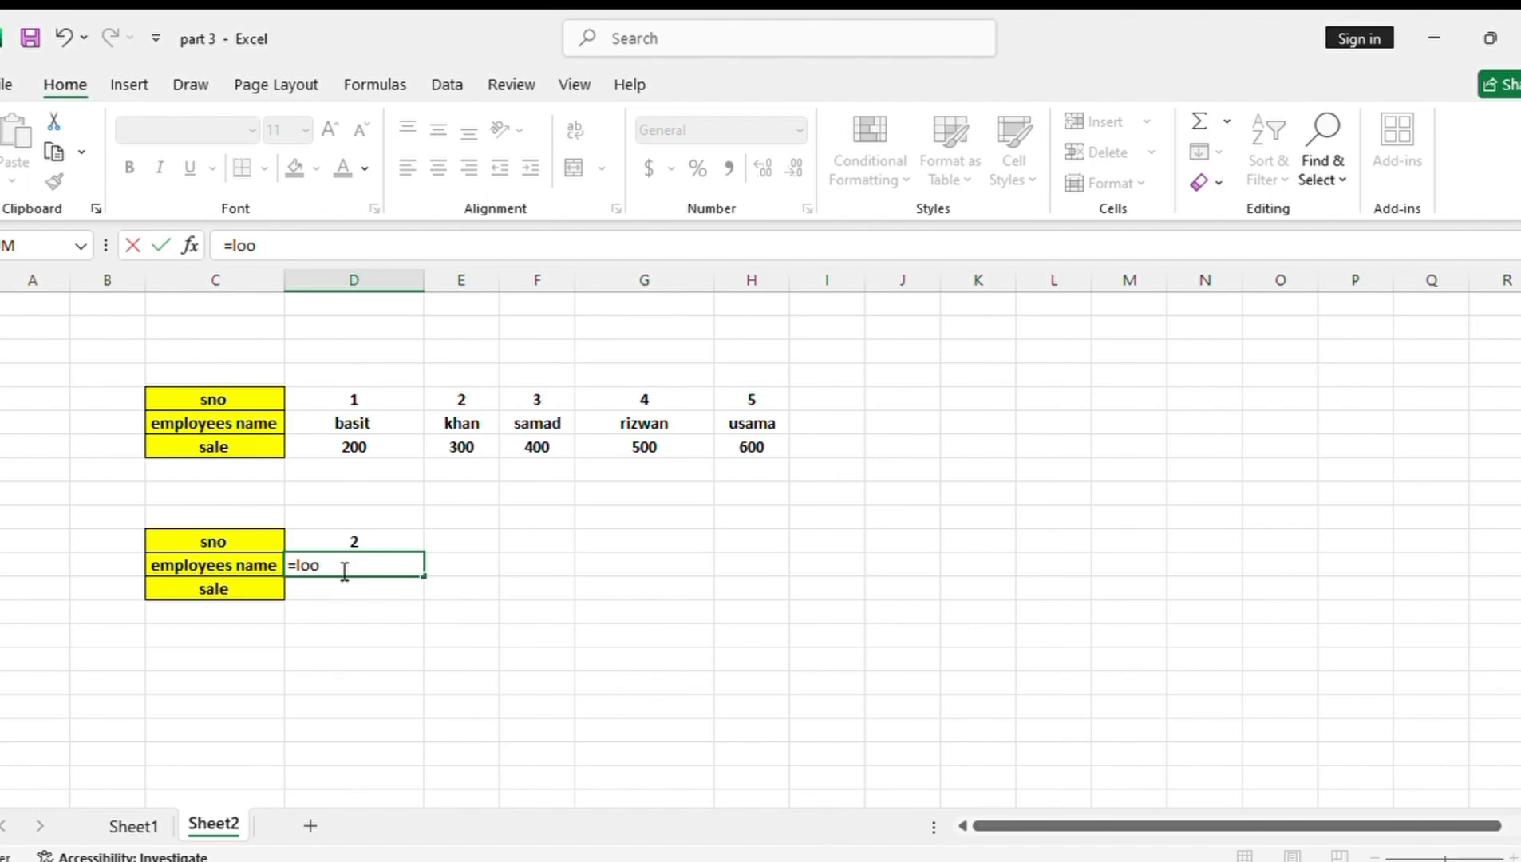
pyautogui.press('Tab')
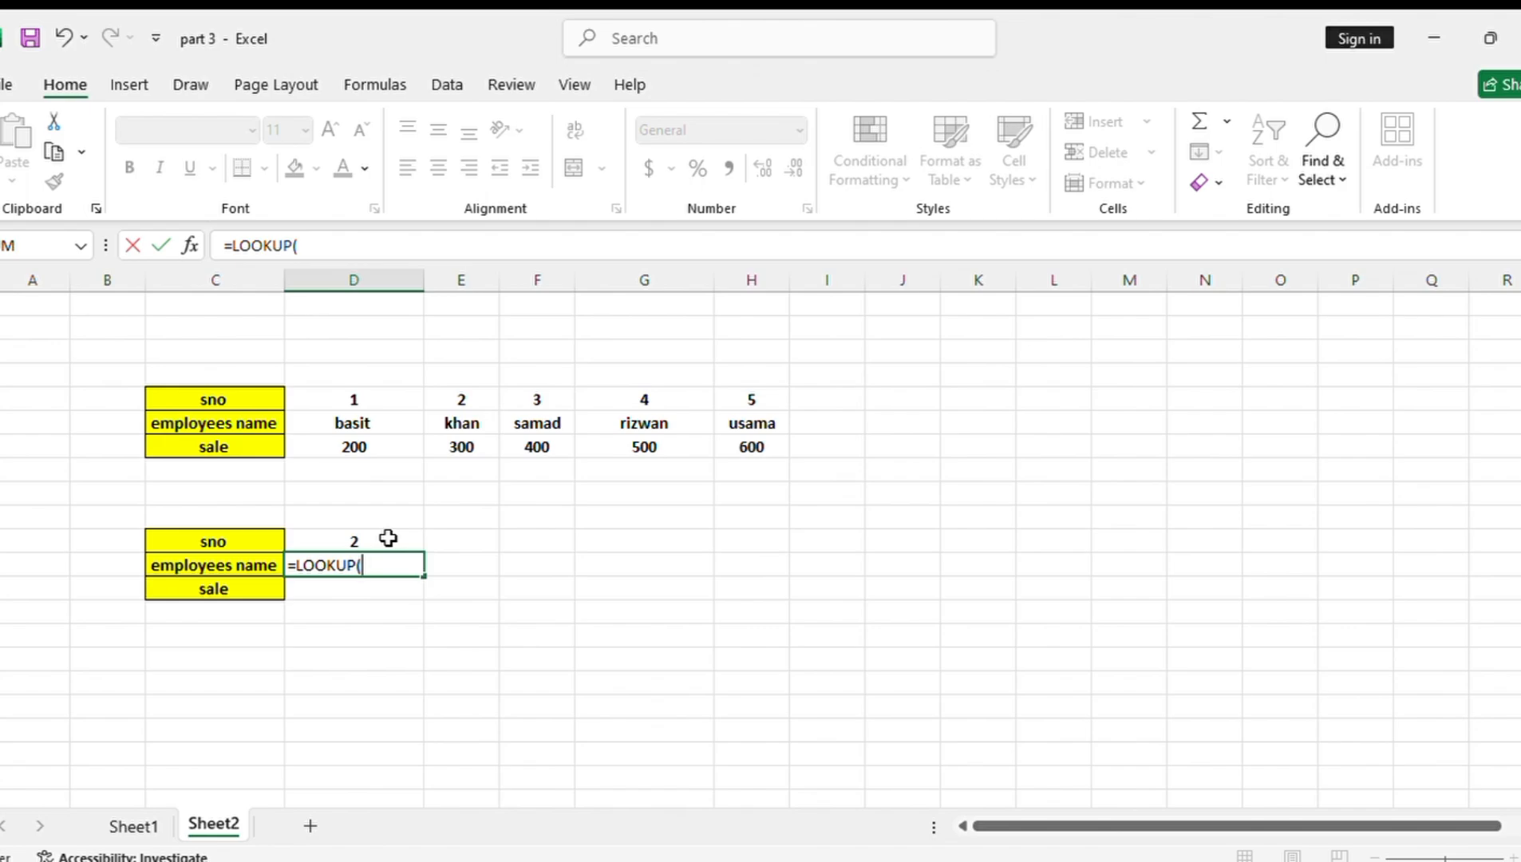
pyautogui.click(344, 537)
pyautogui.write(',')
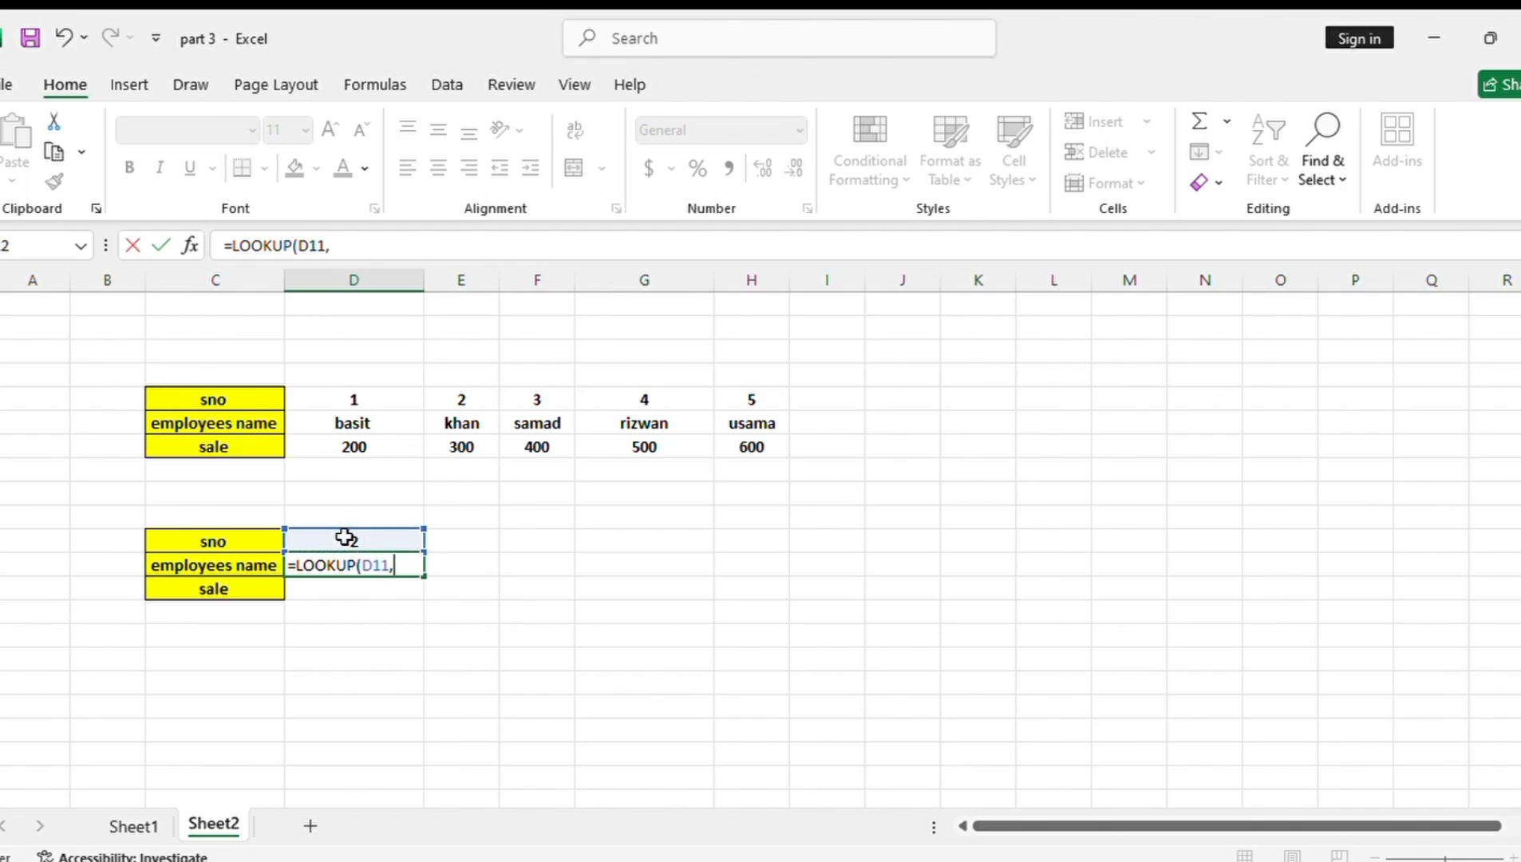
pyautogui.moveTo(329, 394); pyautogui.dragTo(742, 413)
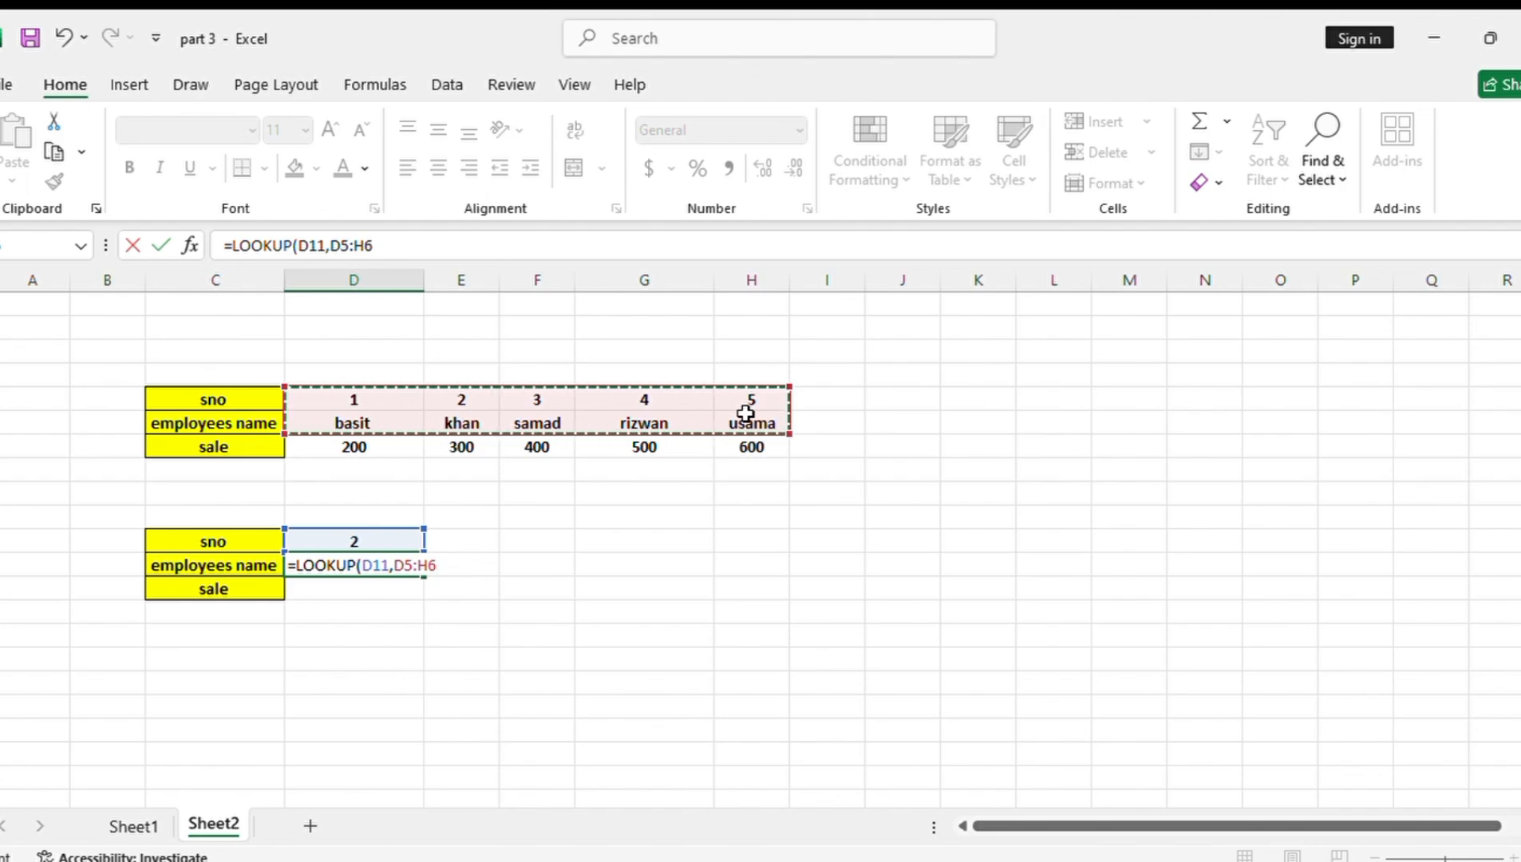
pyautogui.write(')')
pyautogui.press('Return')
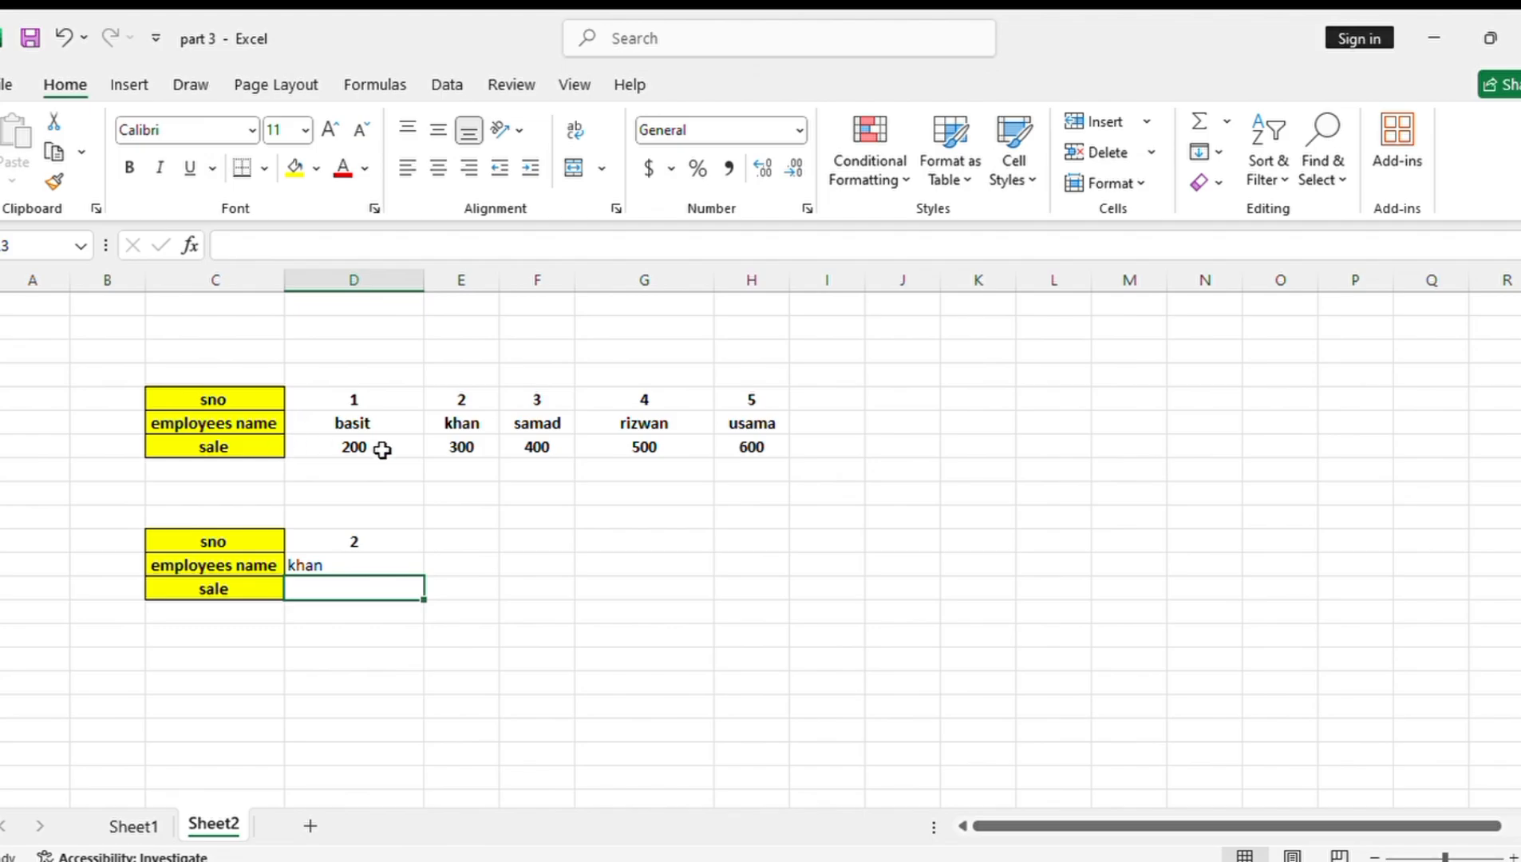
# Glance at Sheet1 for comparison, and set the serial number in D11 on Sheet2 to 1
pyautogui.click(133, 826)
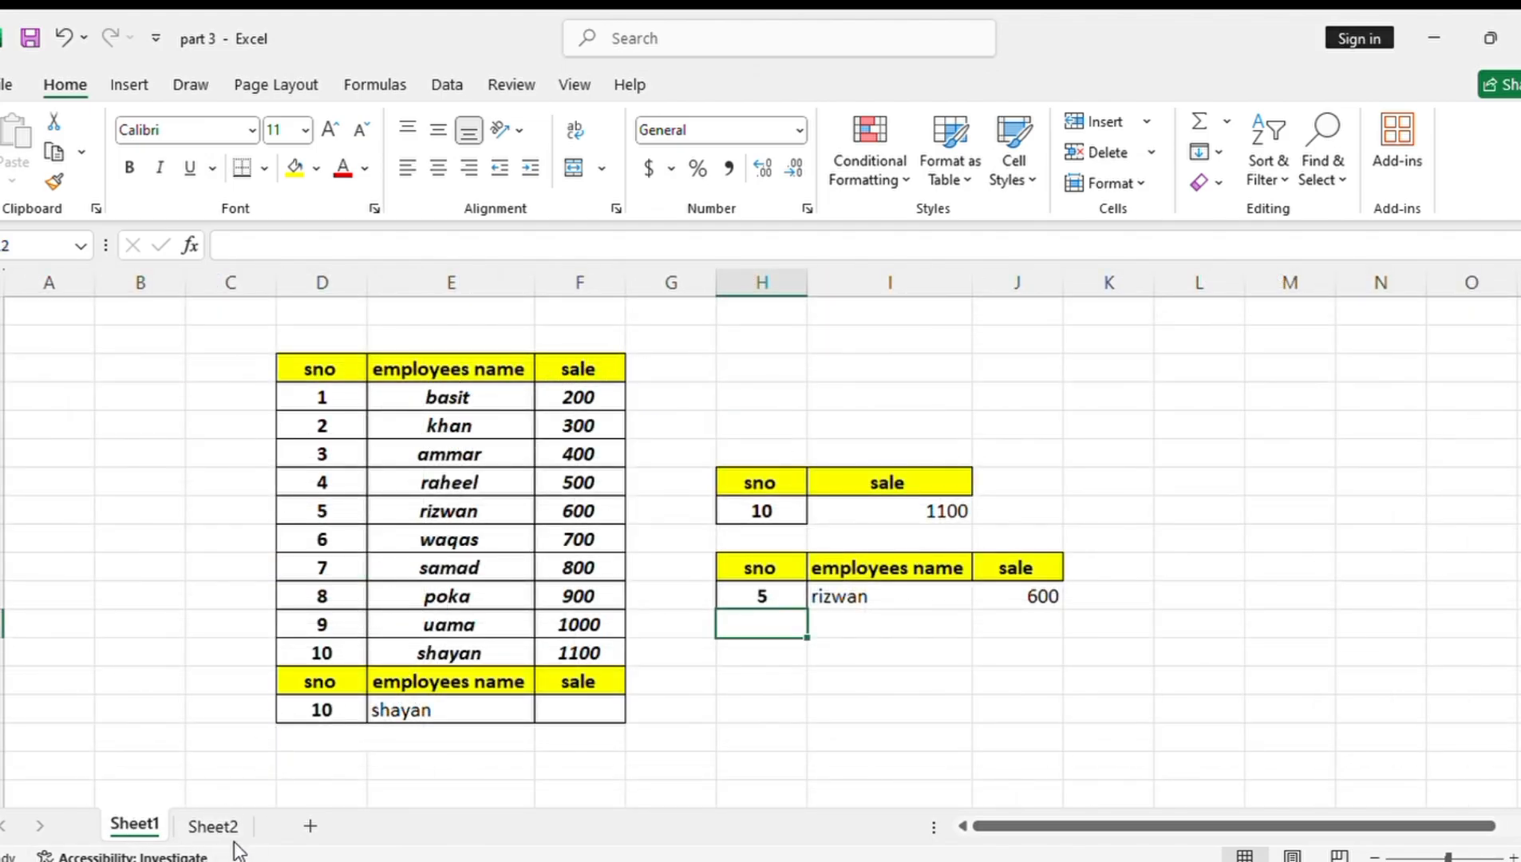
pyautogui.click(214, 826)
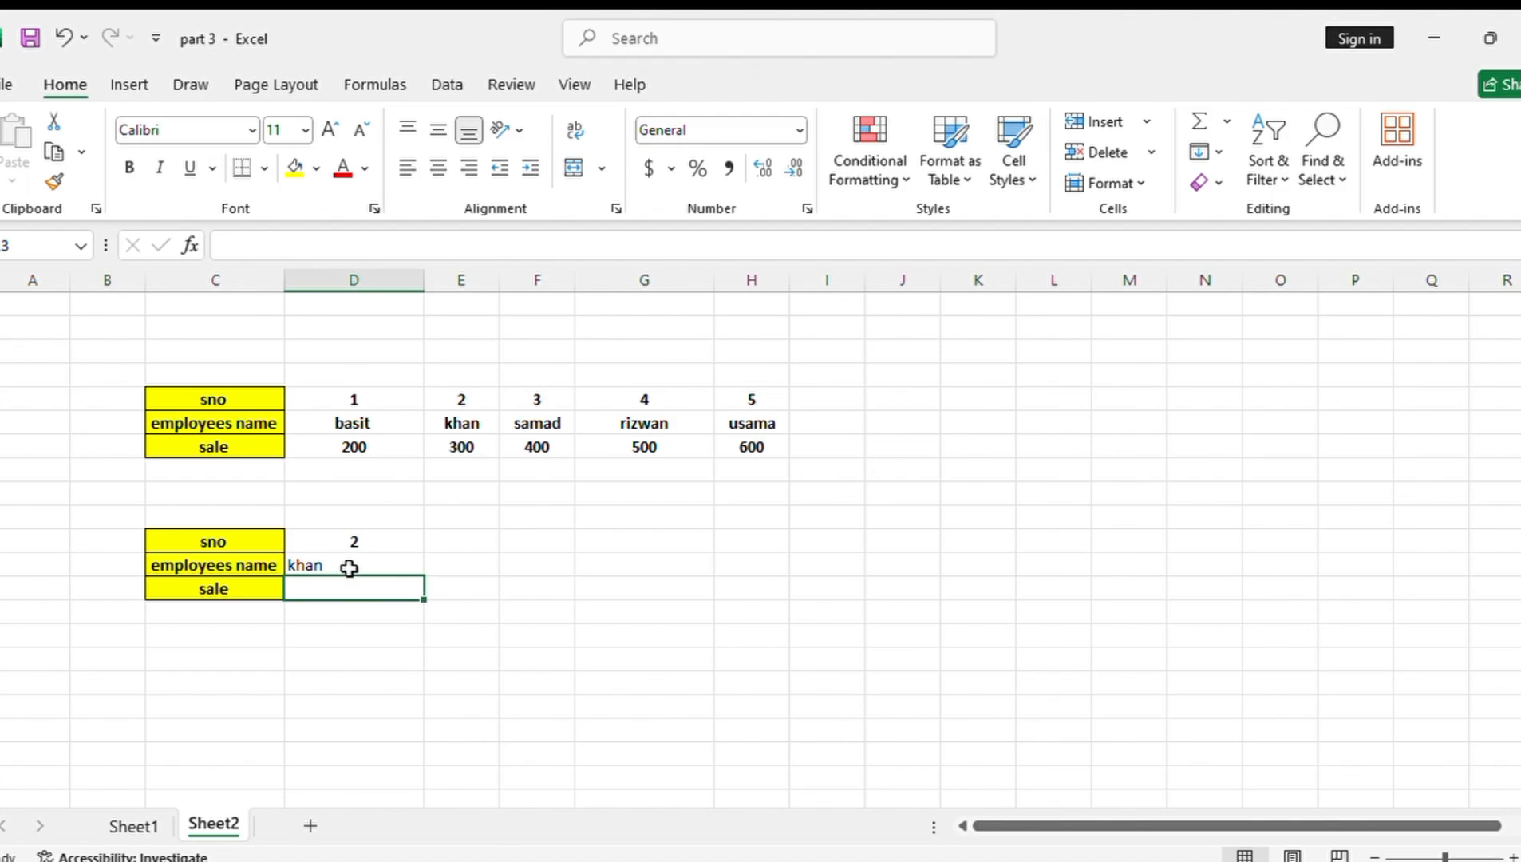
pyautogui.click(358, 540)
pyautogui.press('BackSpace')
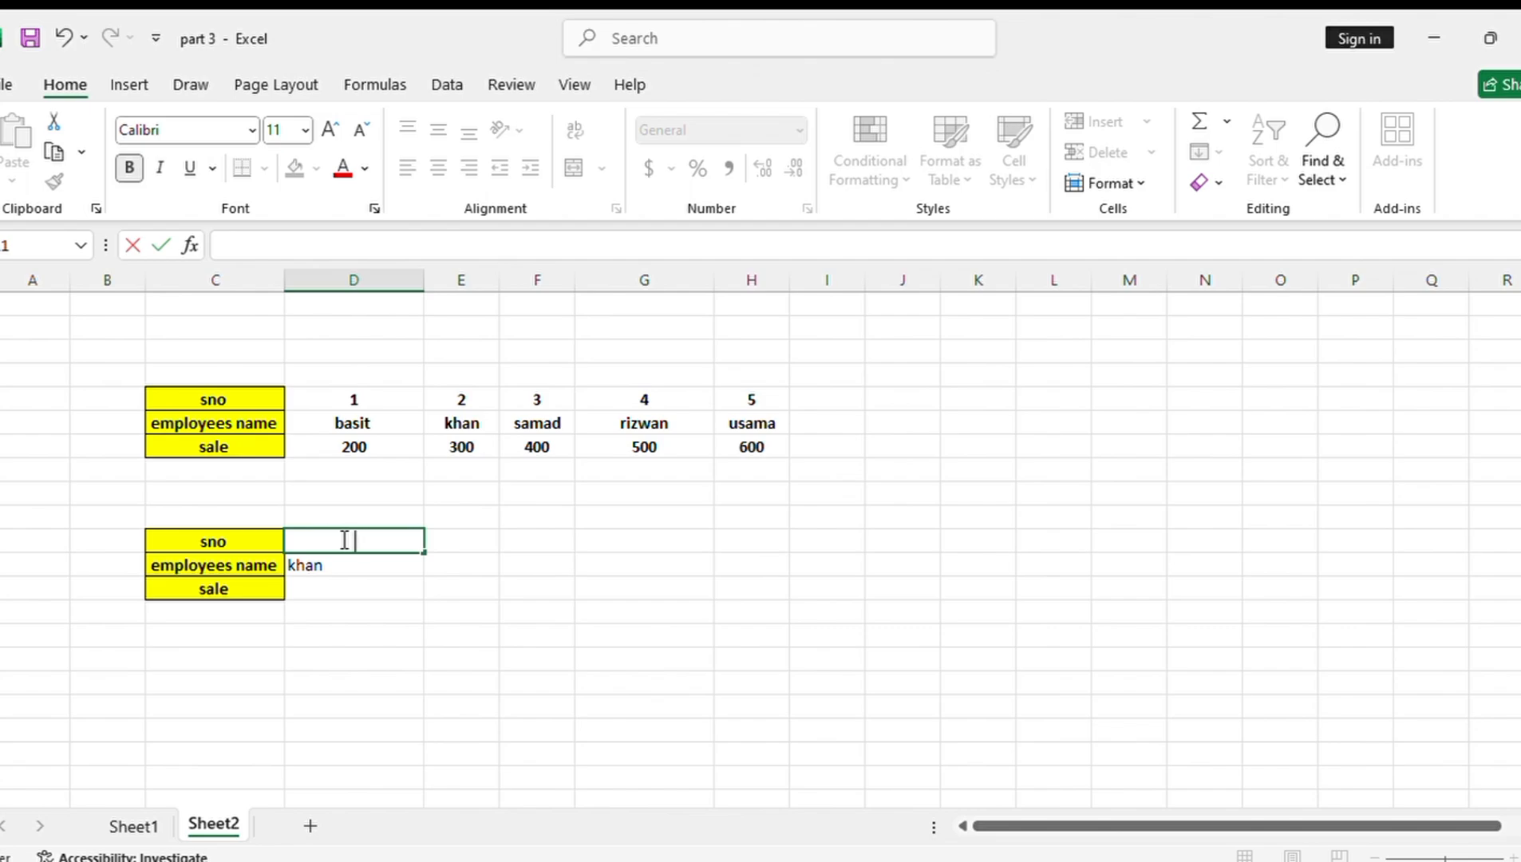
pyautogui.write('1')
pyautogui.press('Return')
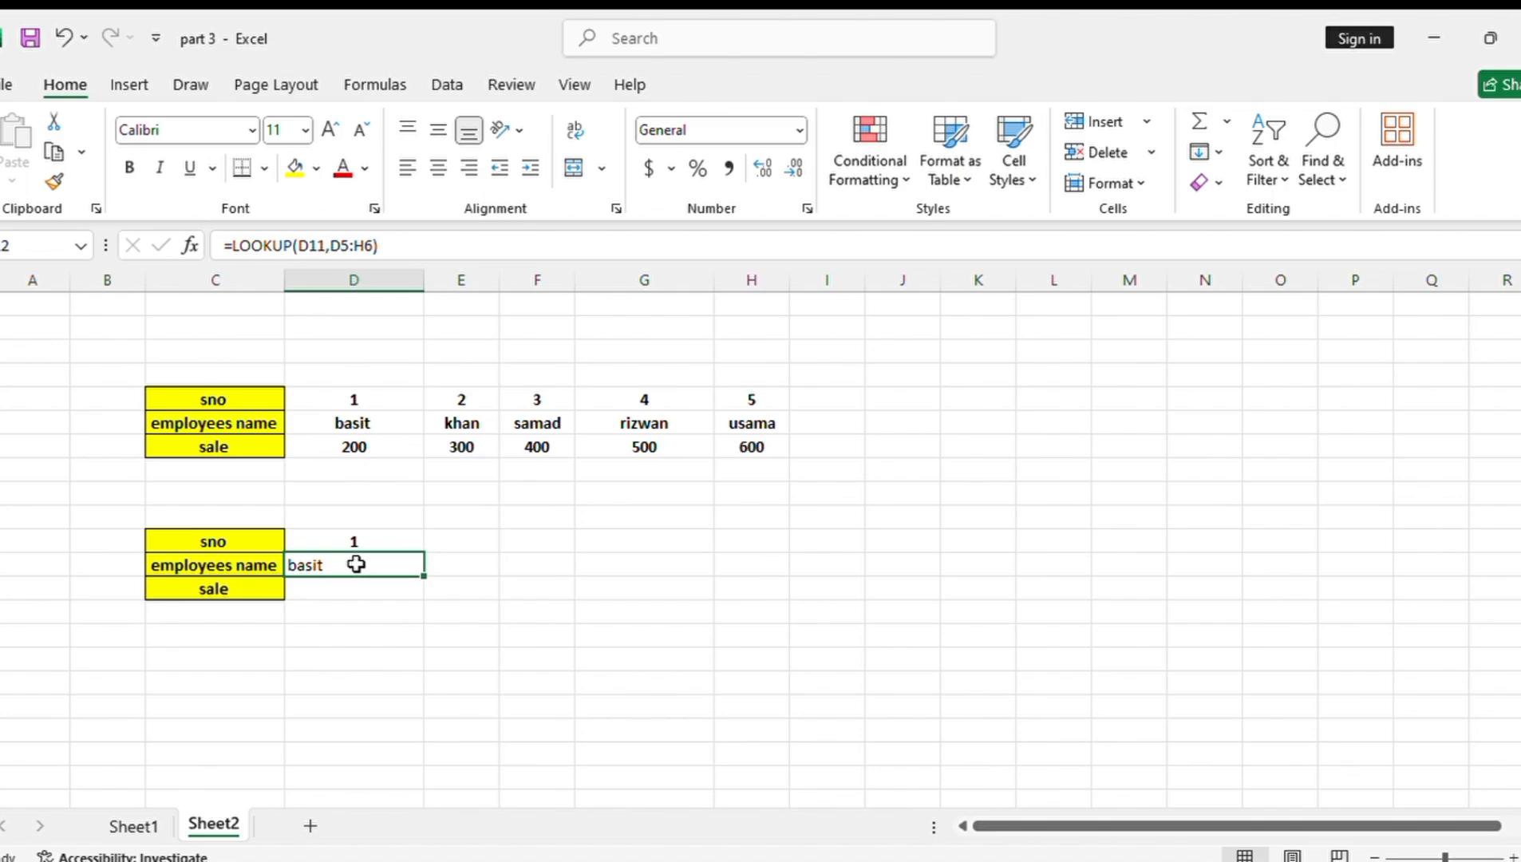
# Copy the sno label from C5 into C15 and the sale label from C7 into C16
pyautogui.click(202, 400)
pyautogui.hotkey('ctrl', 'c')
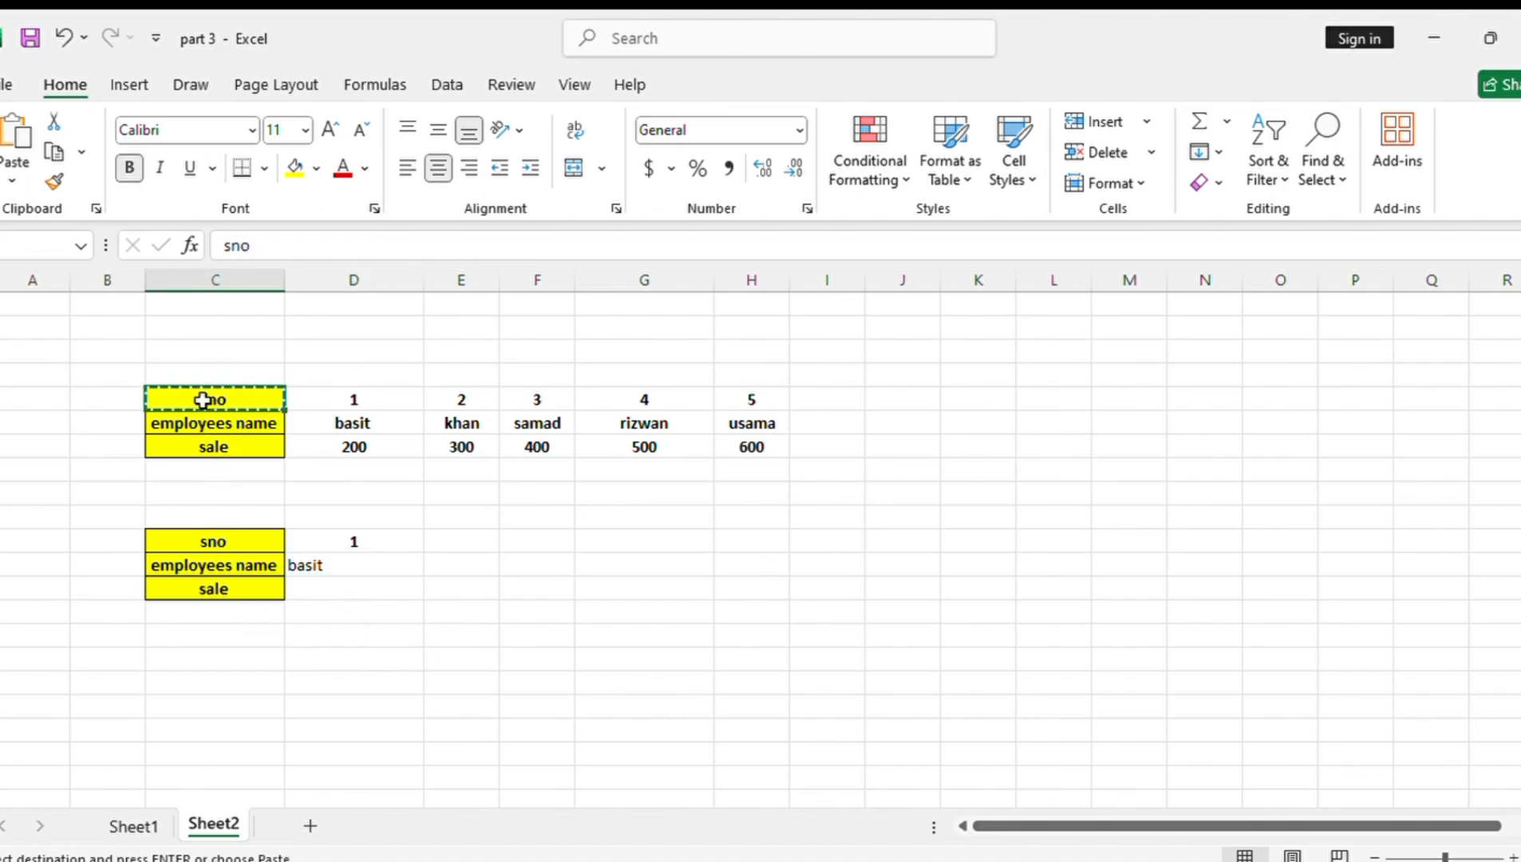
pyautogui.click(238, 634)
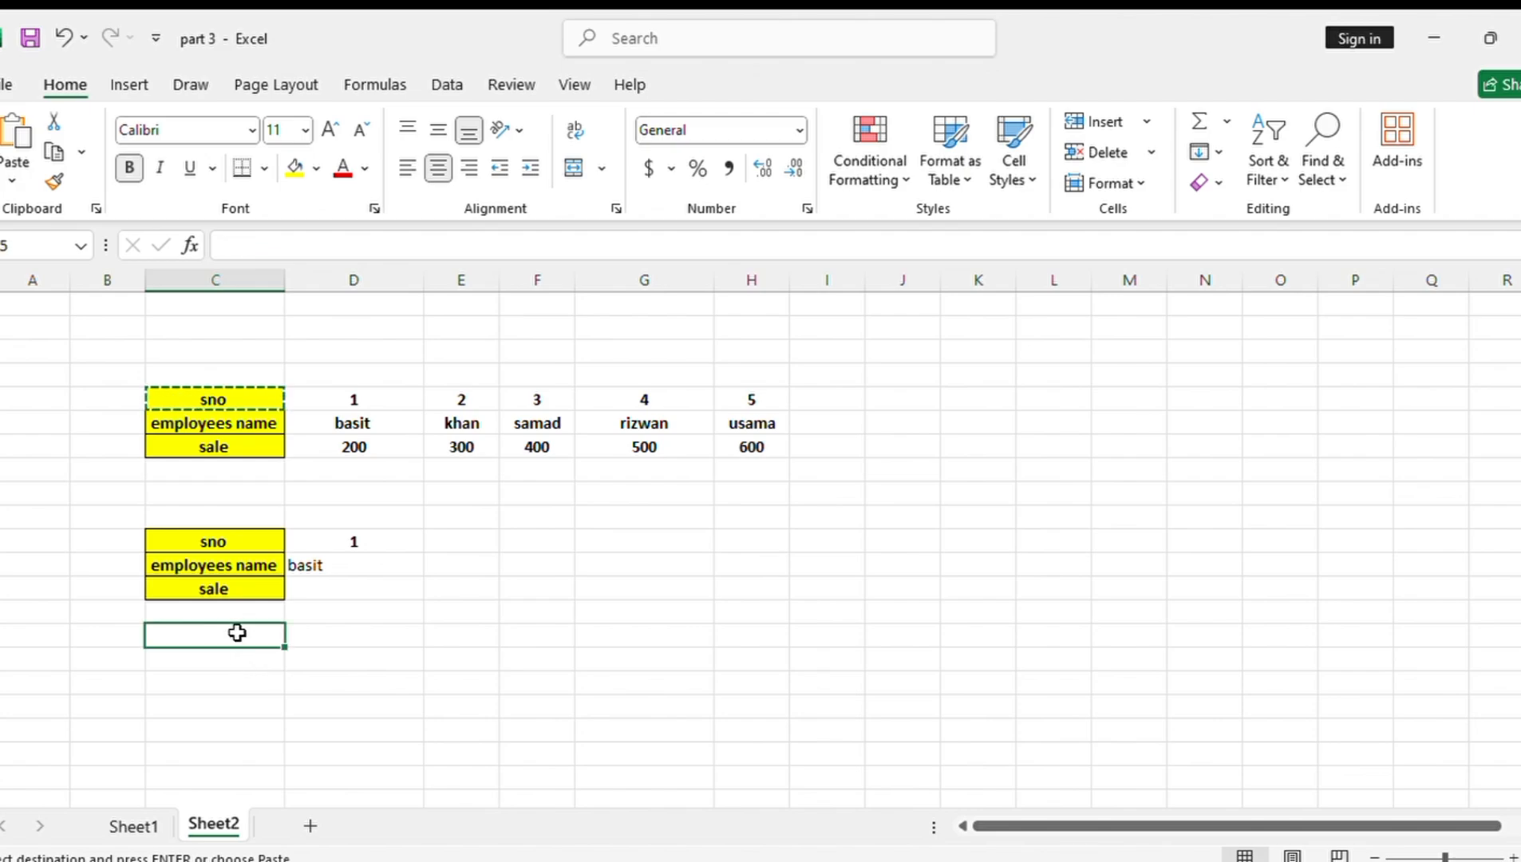
pyautogui.hotkey('ctrl', 'v')
pyautogui.click(231, 448)
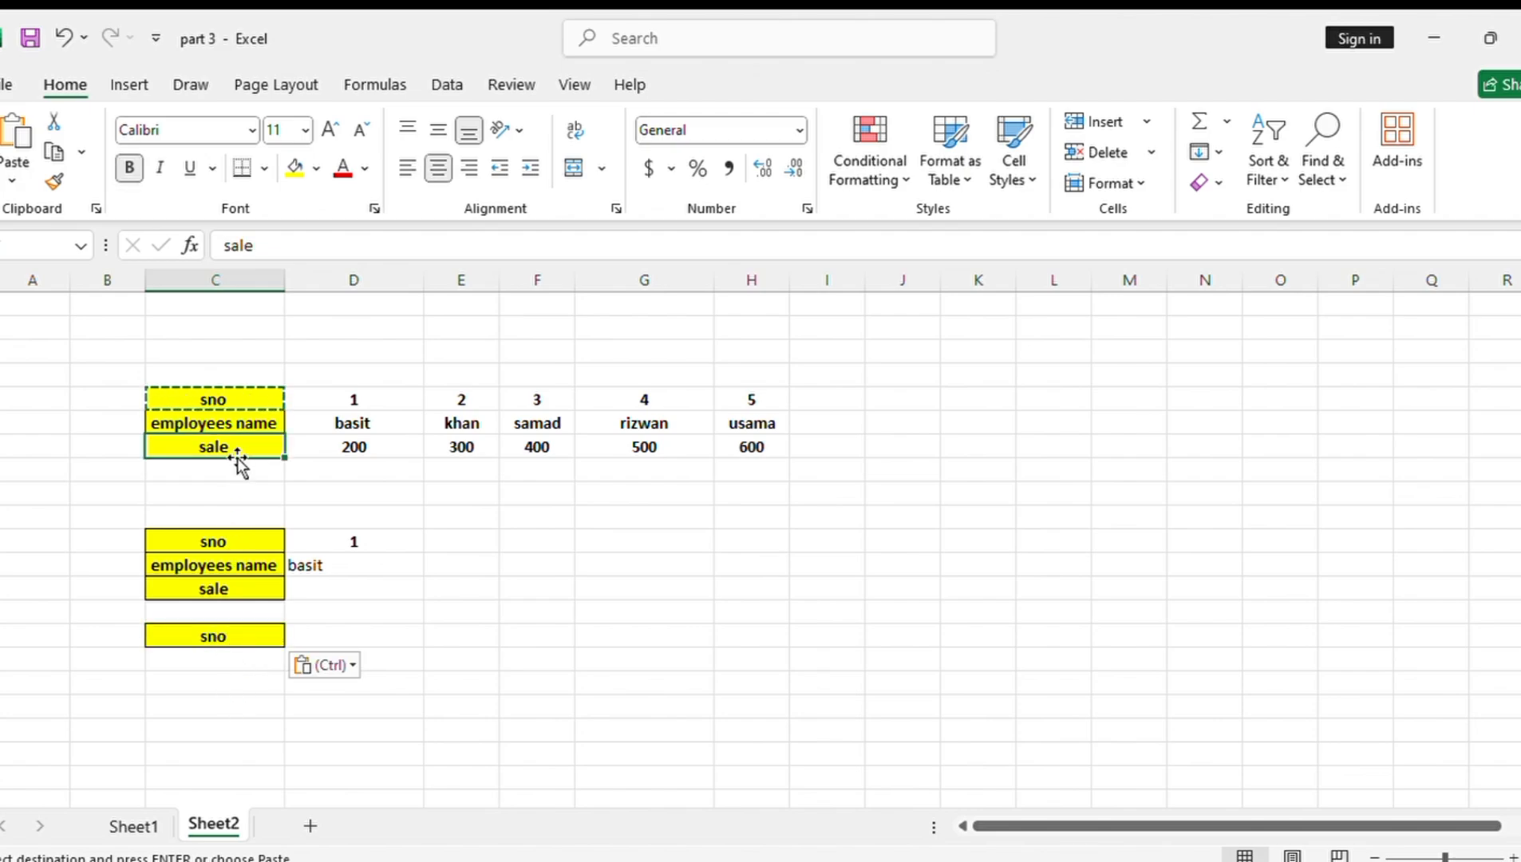
pyautogui.hotkey('ctrl', 'c')
pyautogui.click(220, 659)
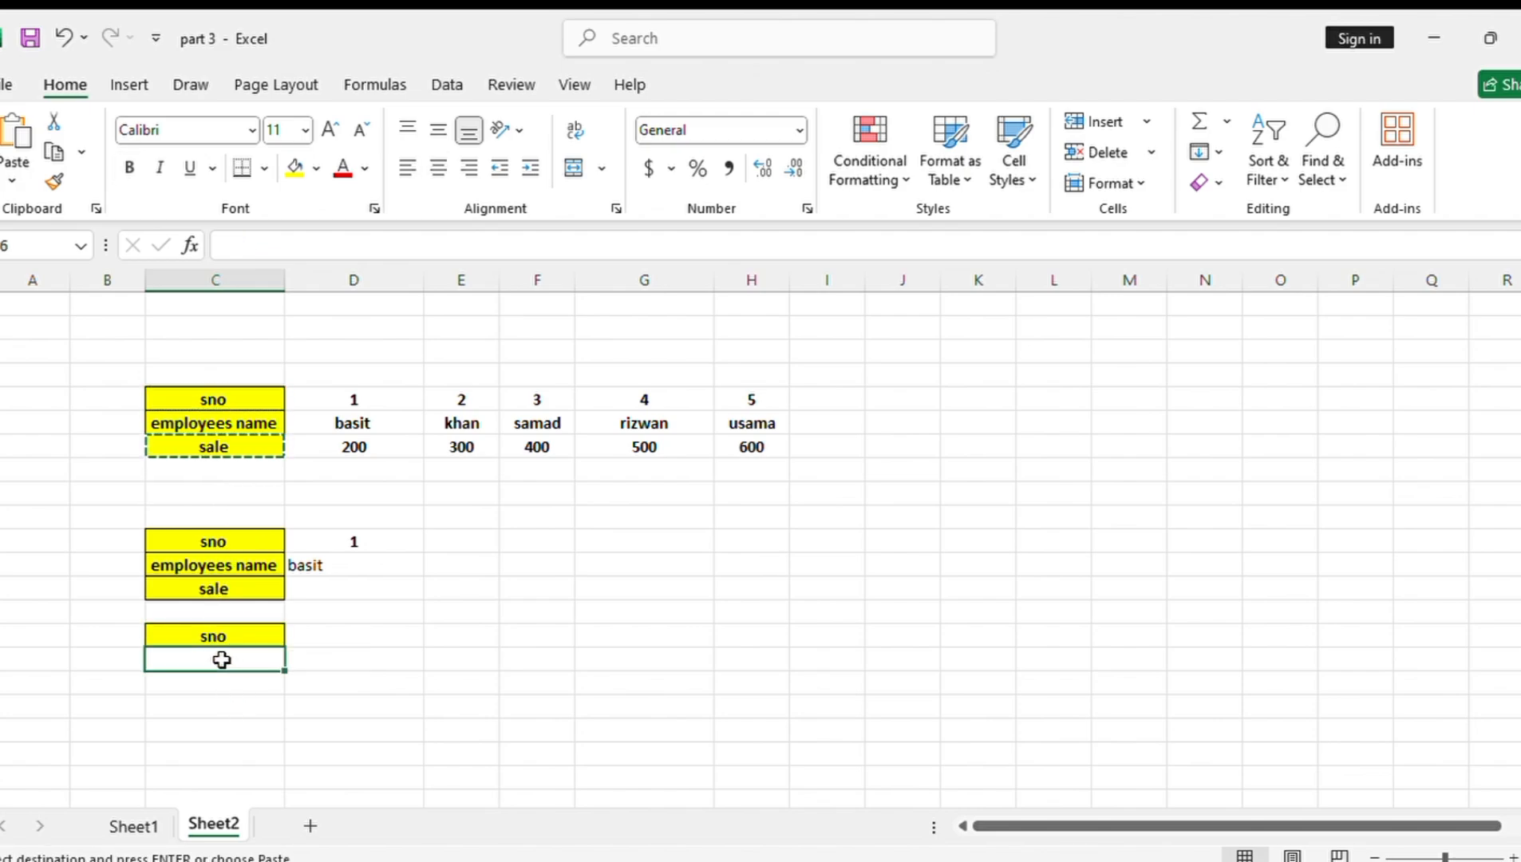
pyautogui.hotkey('ctrl', 'c')
pyautogui.hotkey('ctrl', 'v')
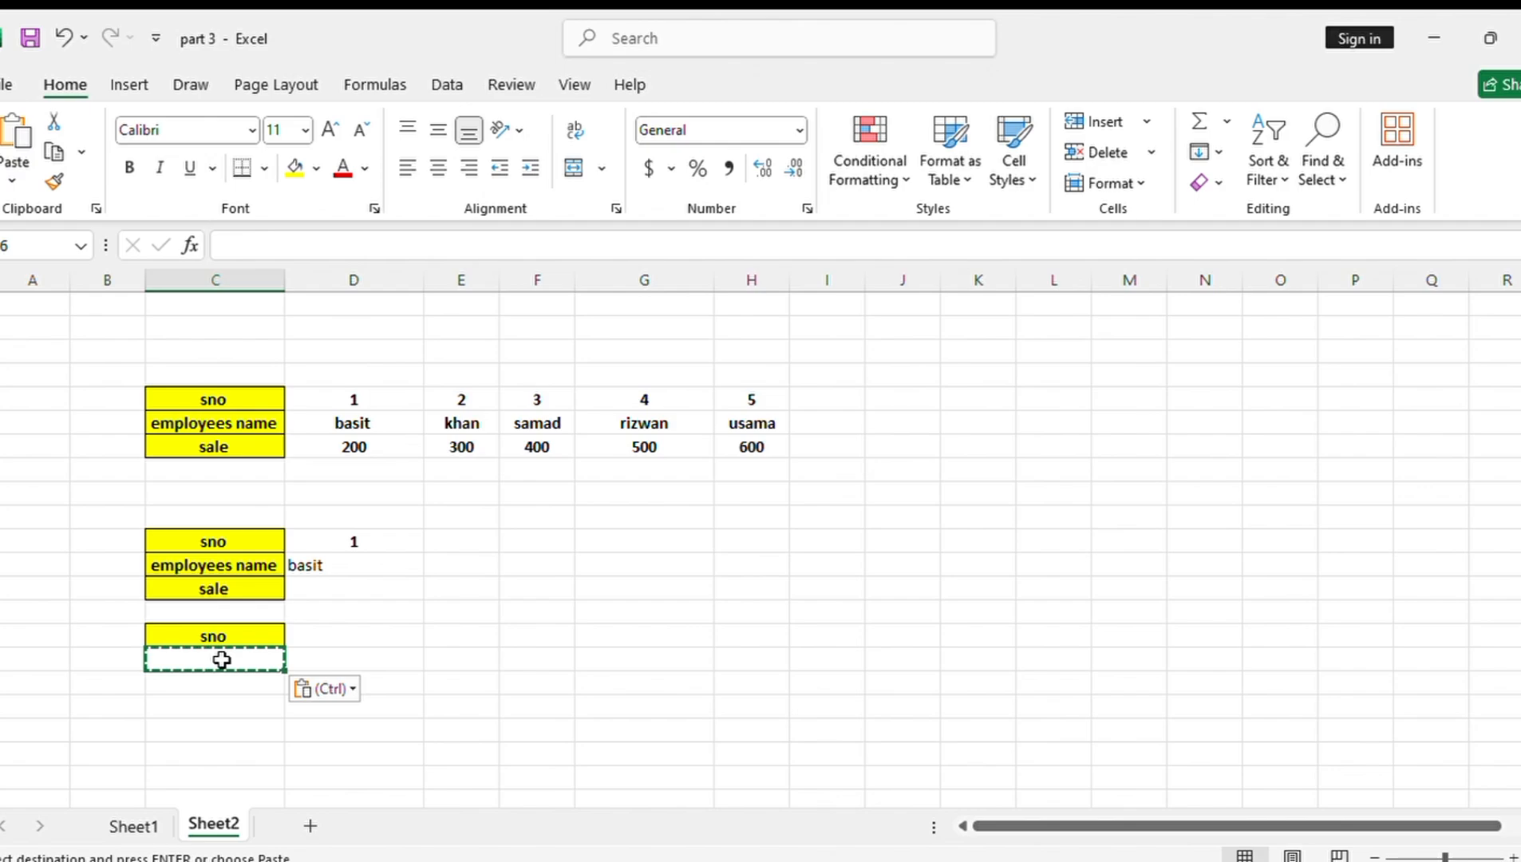
pyautogui.click(221, 451)
pyautogui.hotkey('ctrl', 'c')
pyautogui.click(252, 663)
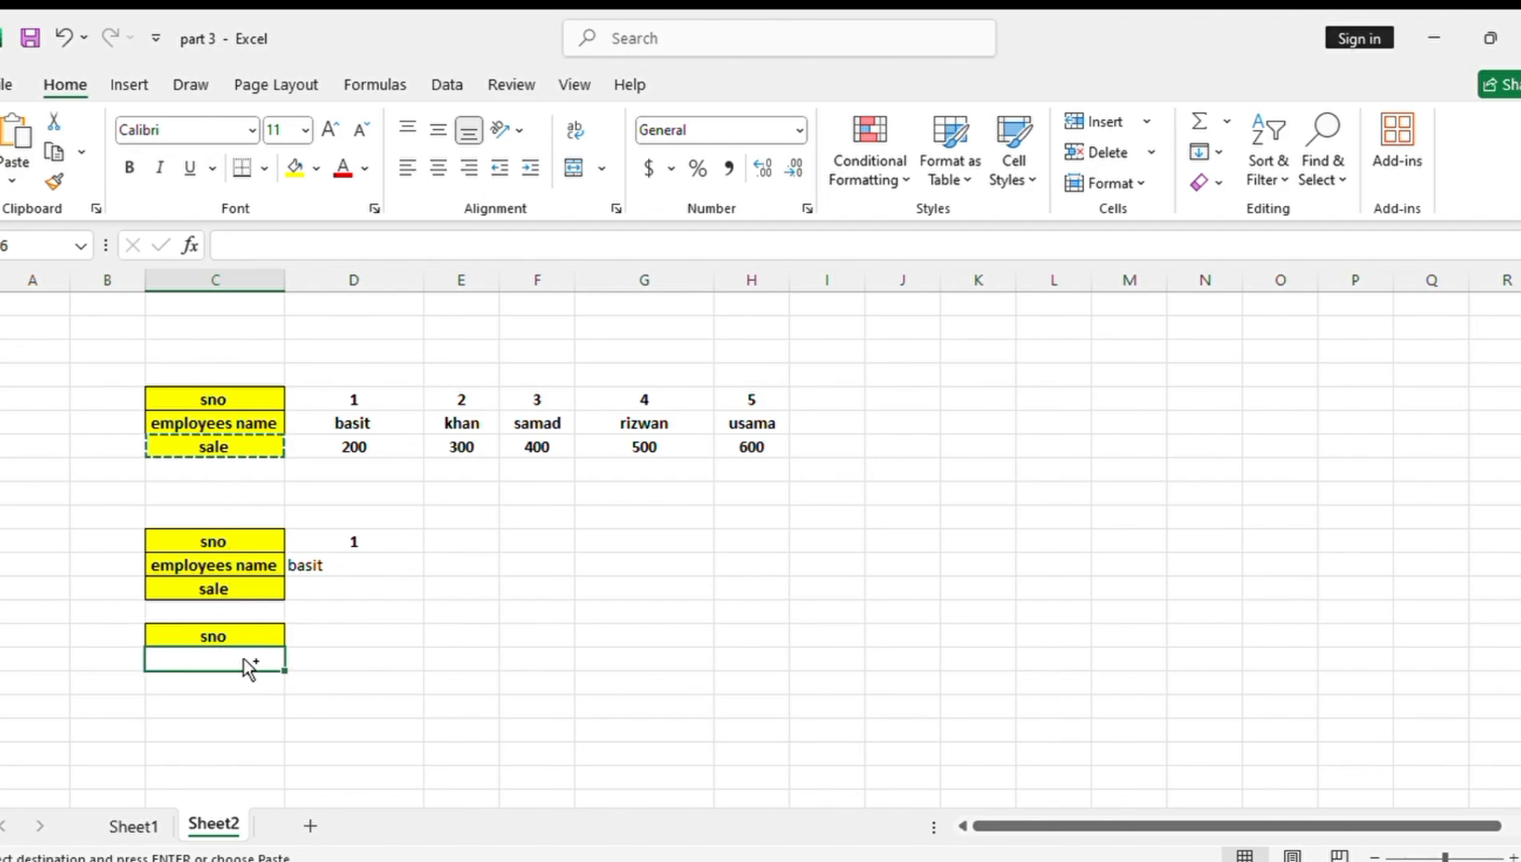
pyautogui.hotkey('ctrl', 'v')
# Enter 3 in D15 as the serial number to look up
pyautogui.click(336, 638)
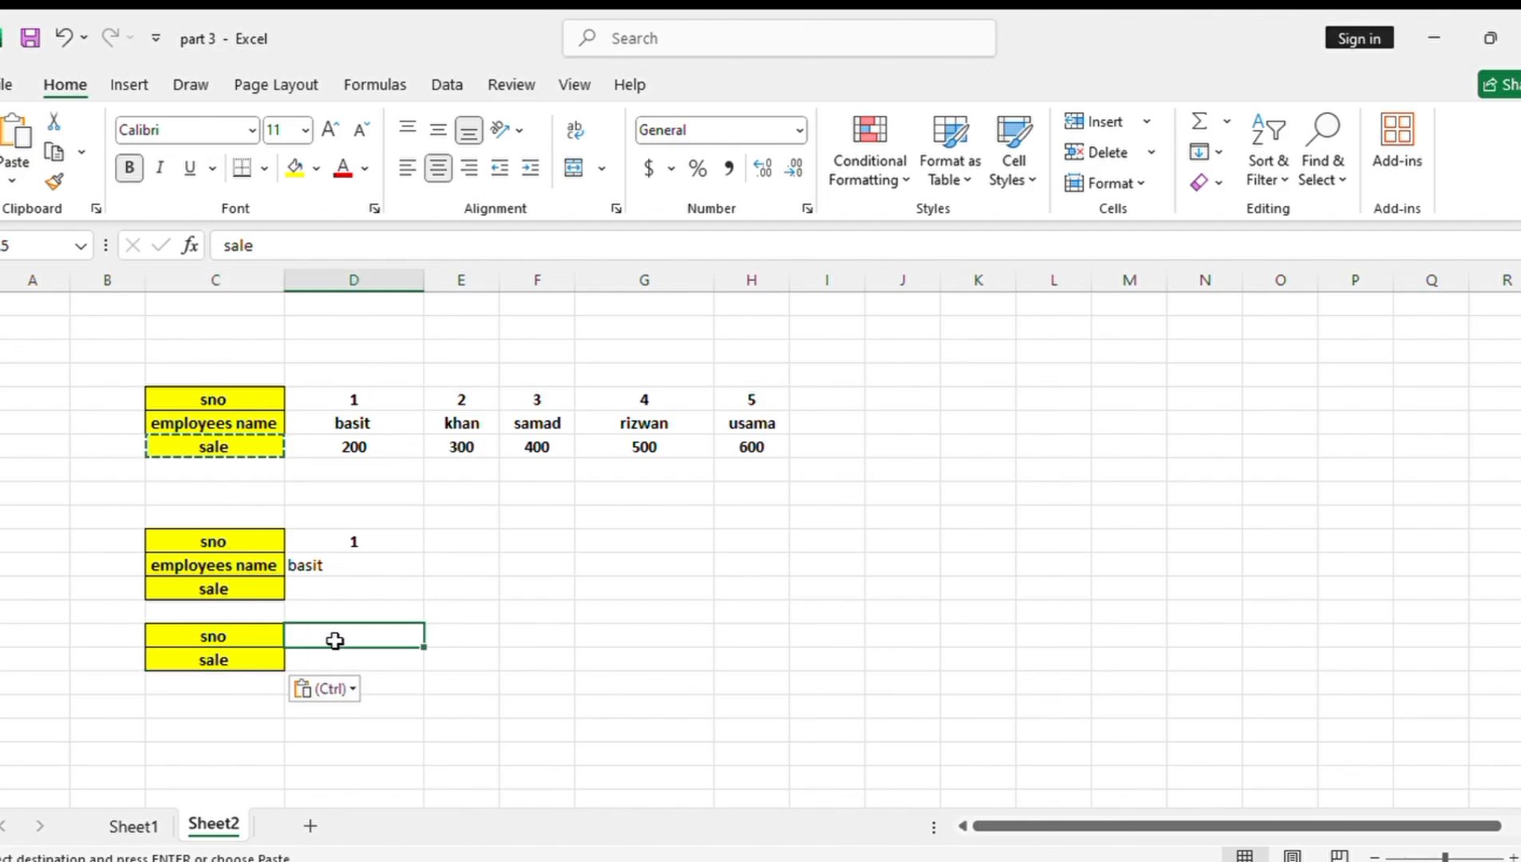
pyautogui.write('3')
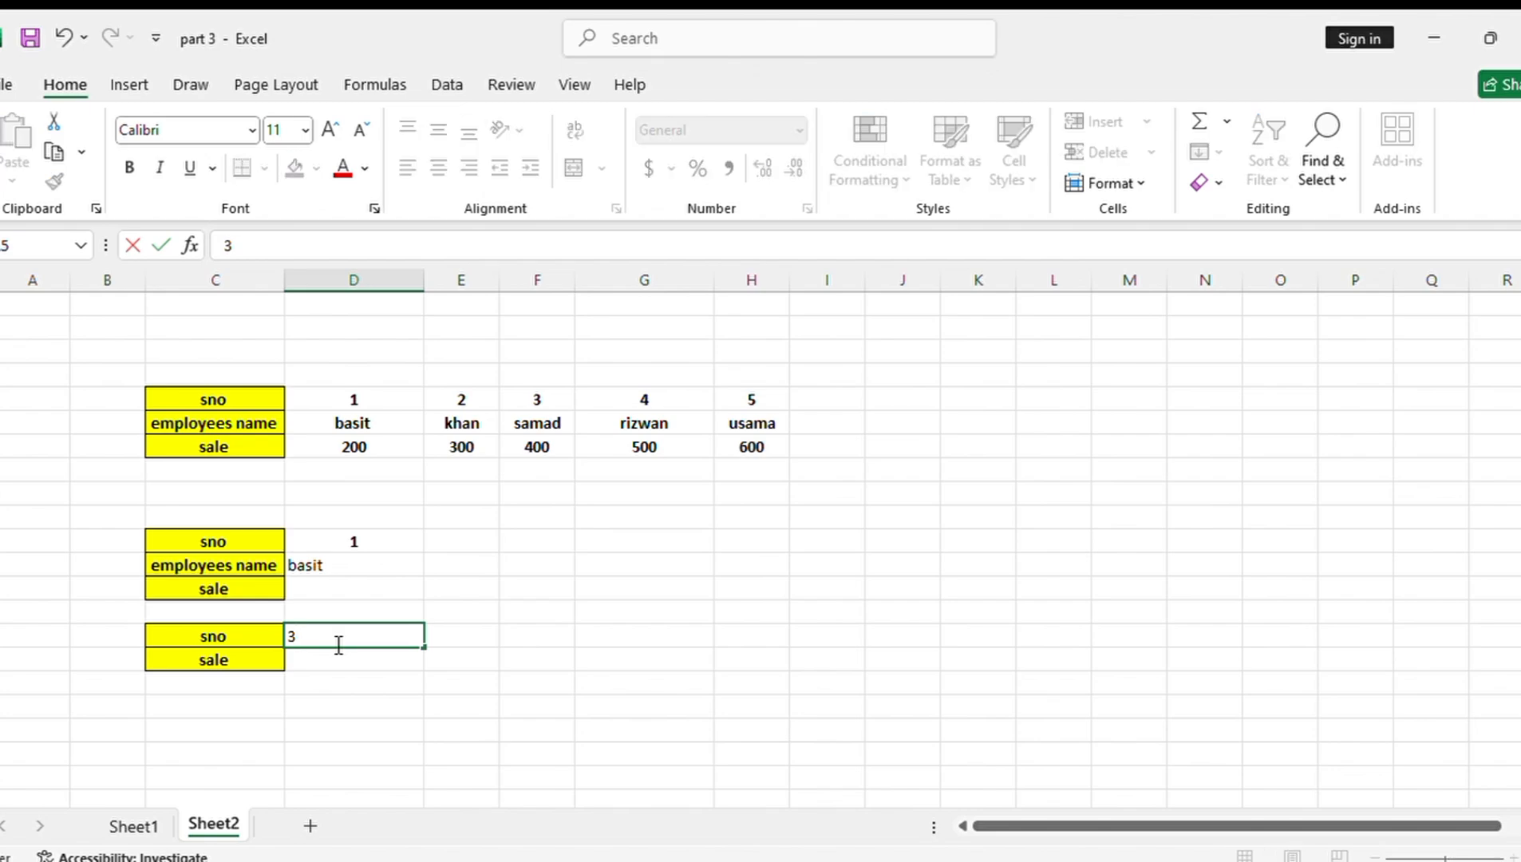
pyautogui.press('Return')
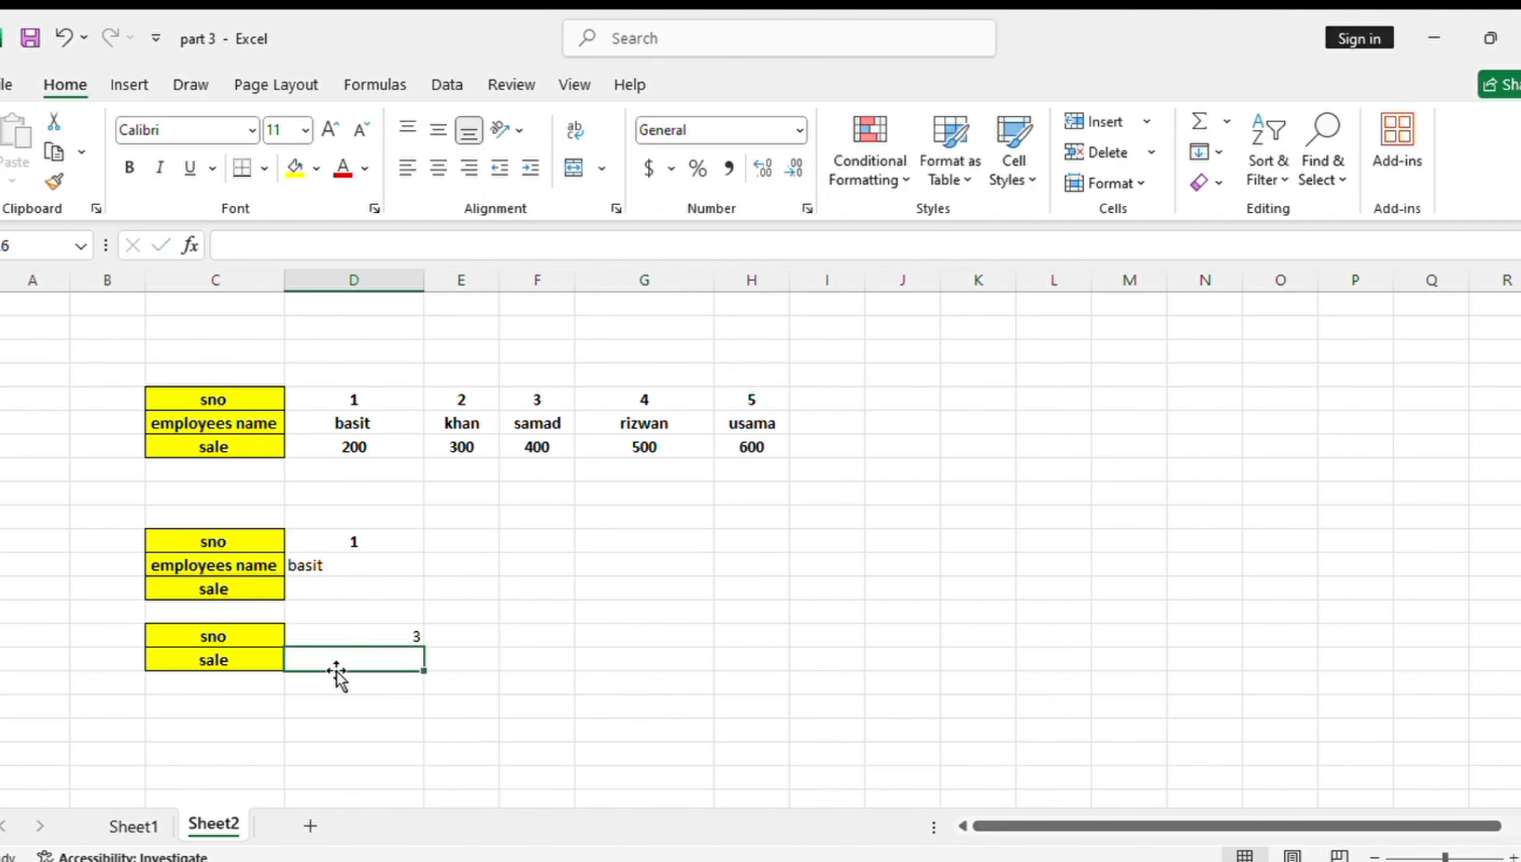
# Enter the formula =LOOKUP(D15,D5:H7) in D16 to return the sale for the serial number
pyautogui.write('=lo')
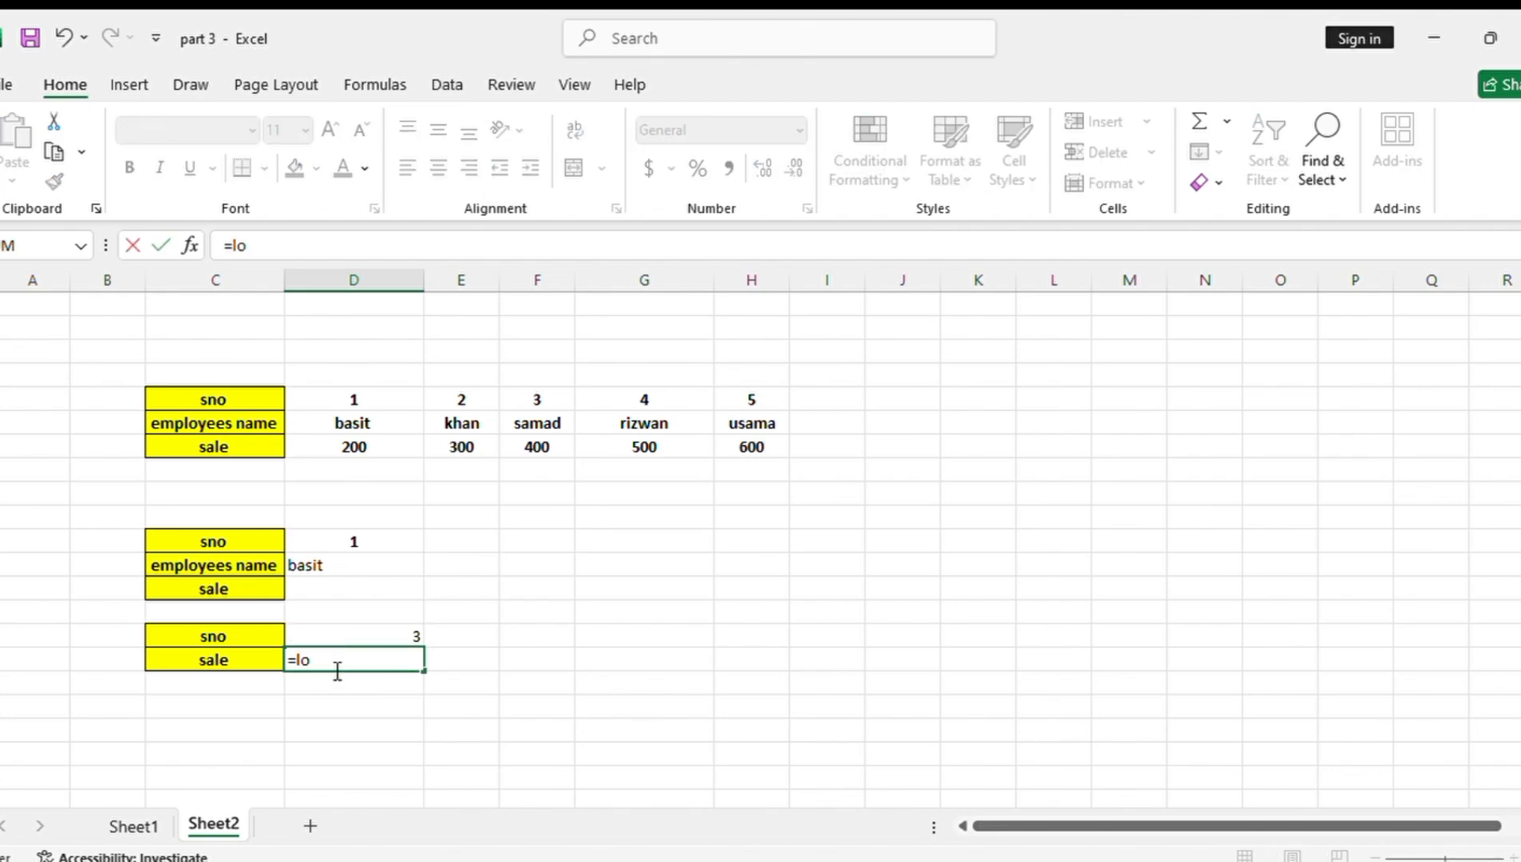
pyautogui.write('ok')
pyautogui.press('Tab')
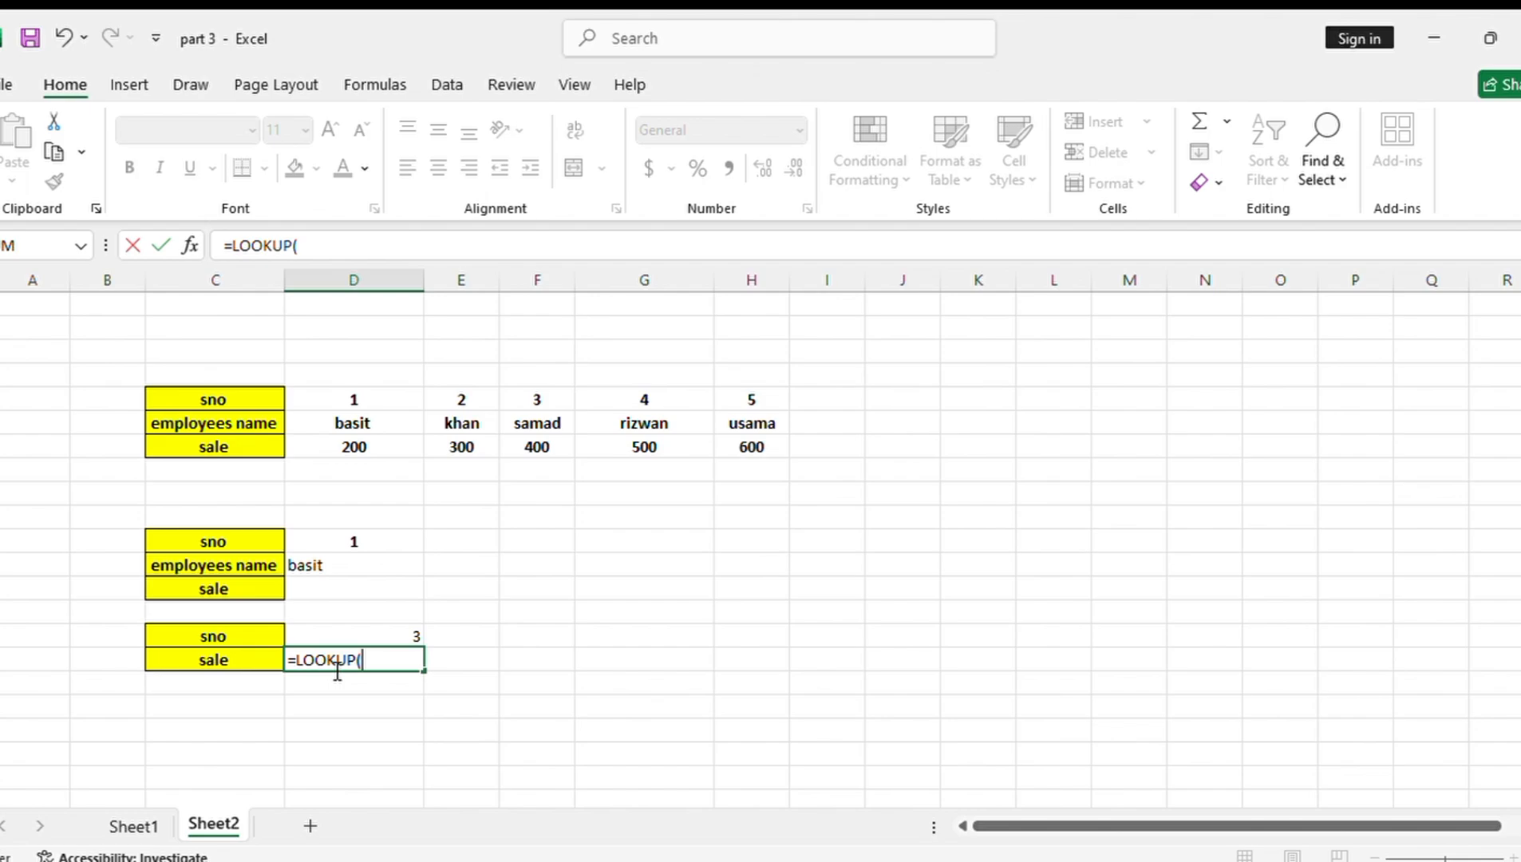
pyautogui.click(392, 636)
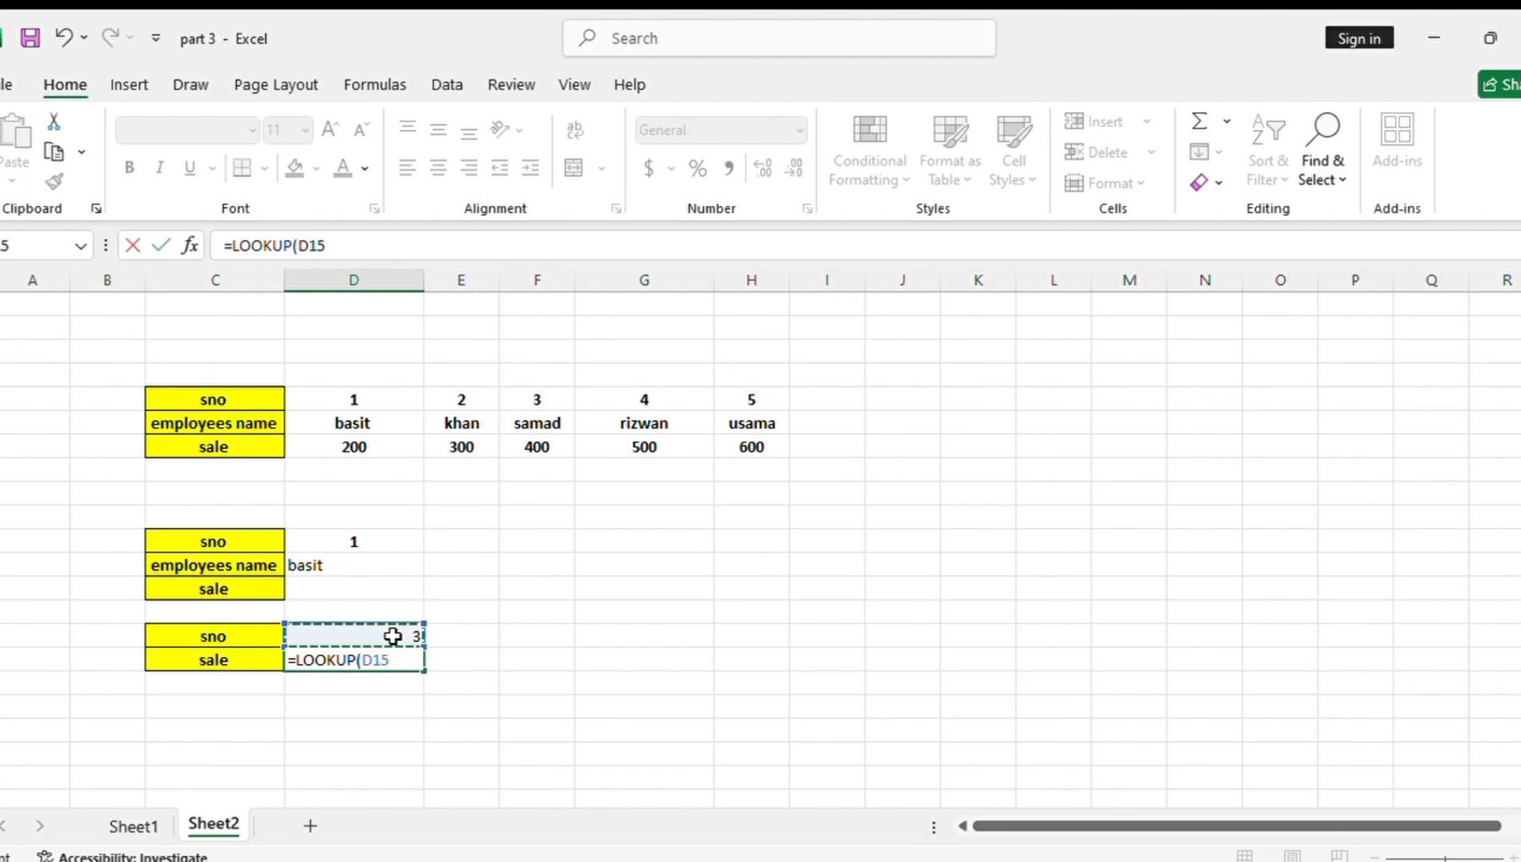
pyautogui.write(',')
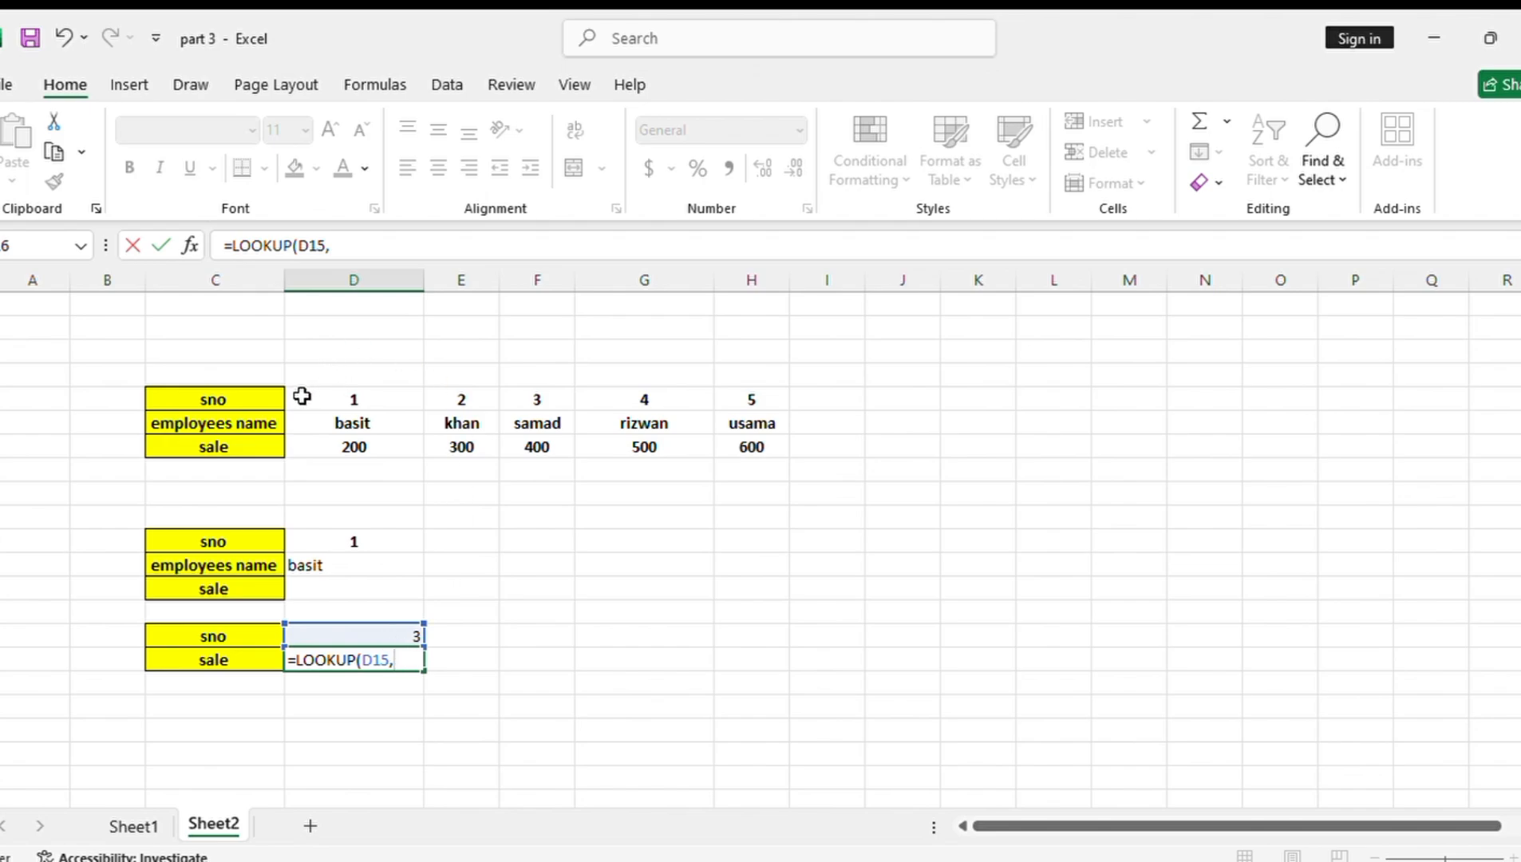
pyautogui.moveTo(302, 397); pyautogui.dragTo(739, 453)
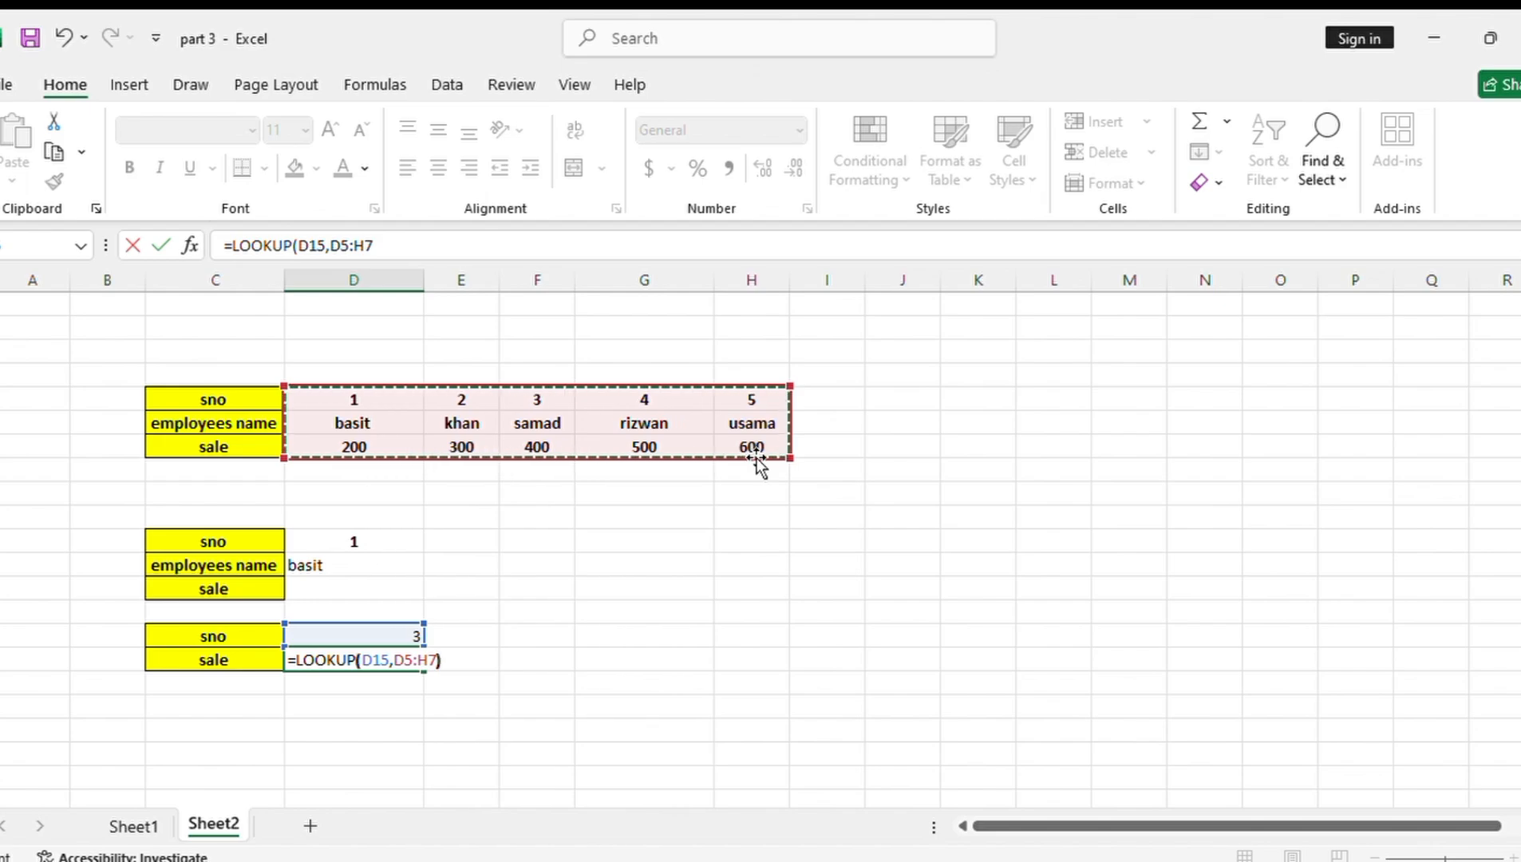
pyautogui.press('Return')
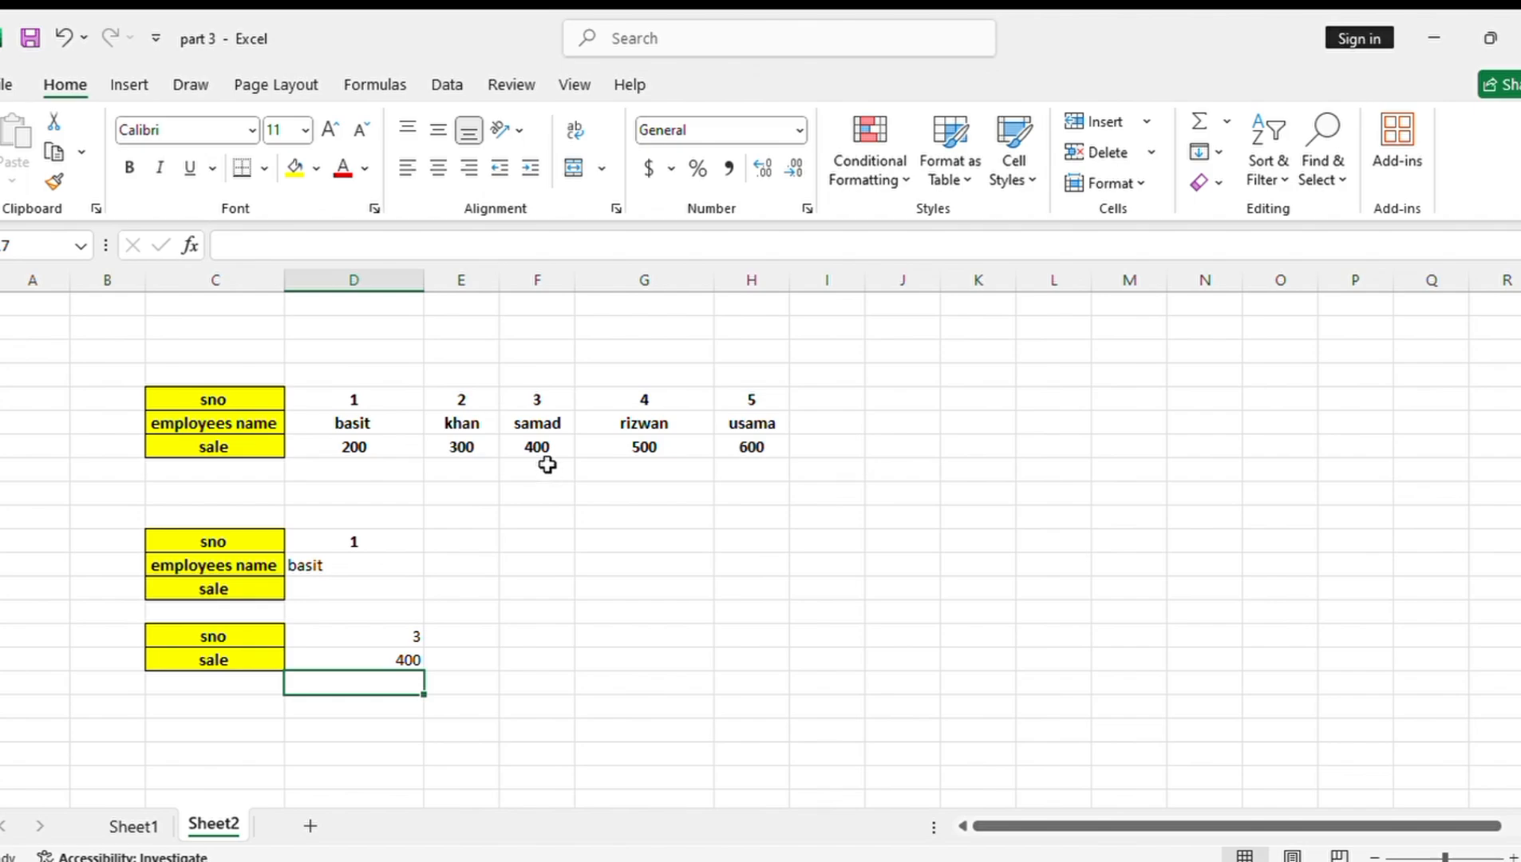
# Set the serial number in D15 to 1
pyautogui.click(396, 631)
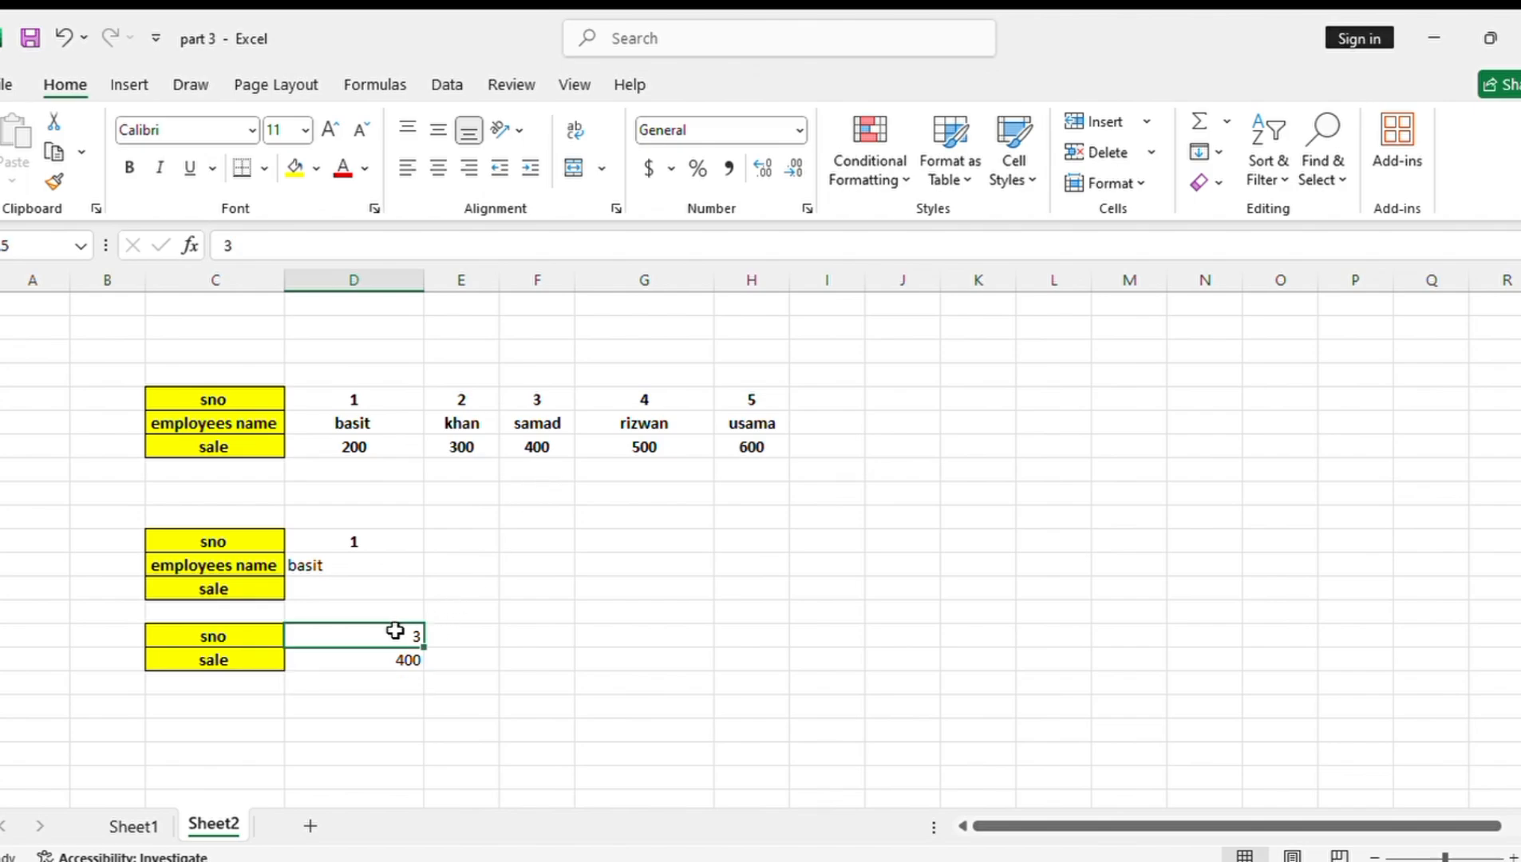
pyautogui.press('BackSpace')
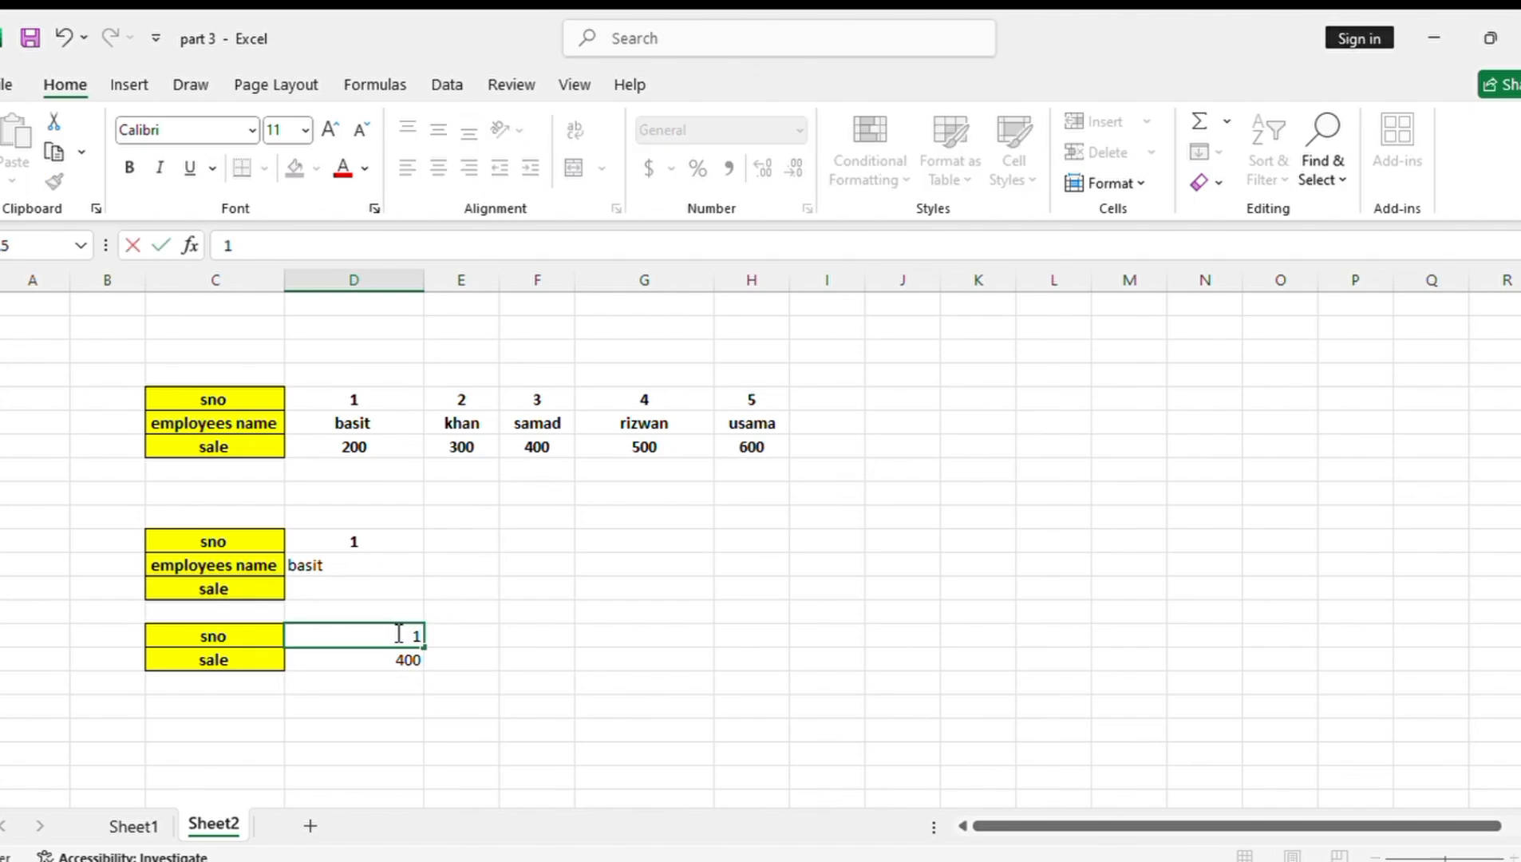
pyautogui.write('1')
pyautogui.press('Return')
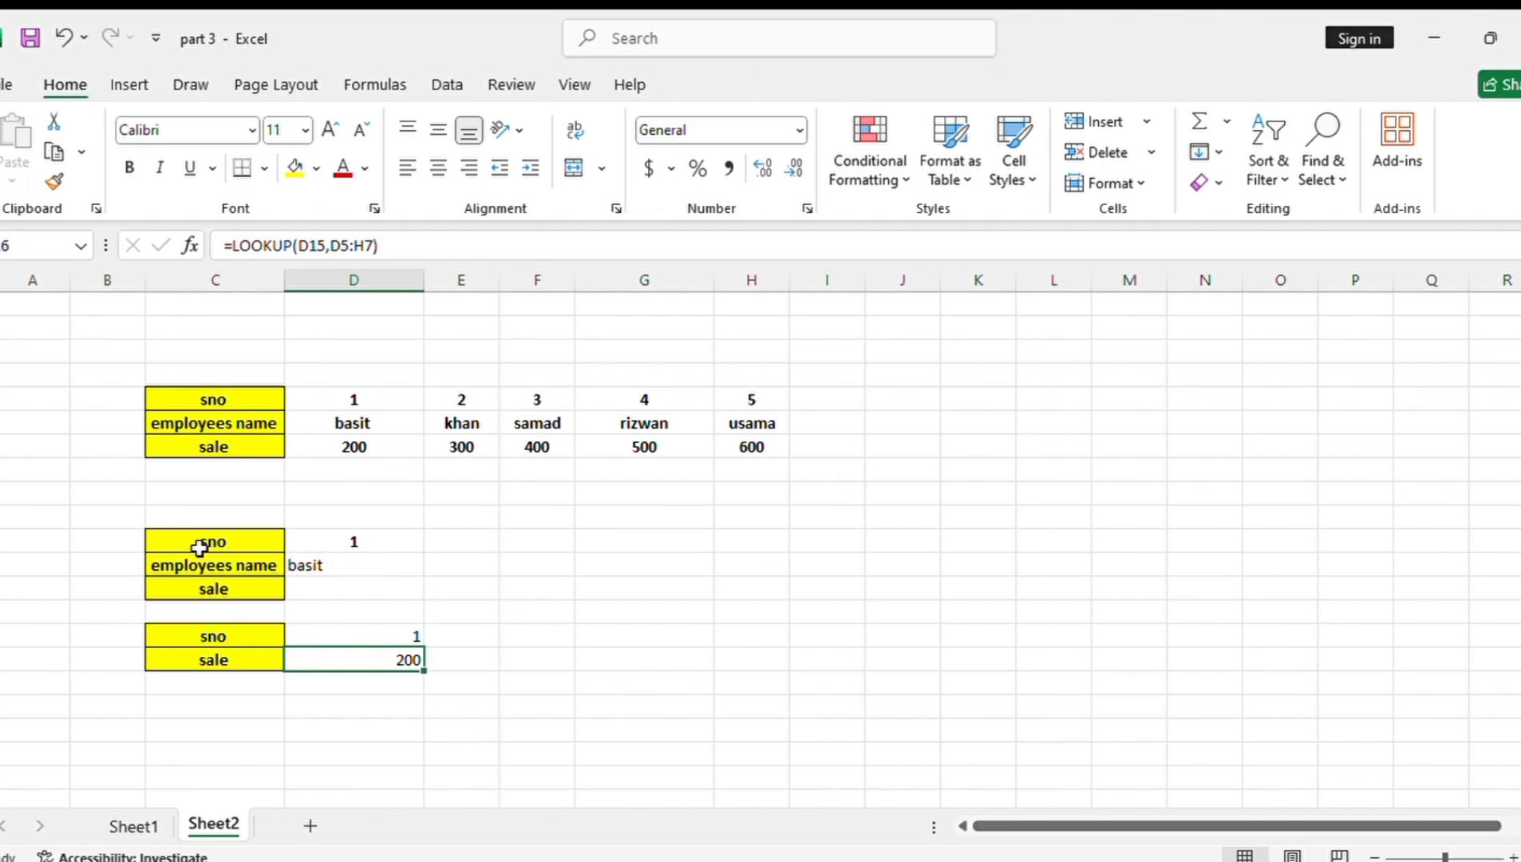
pyautogui.moveTo(201, 542); pyautogui.dragTo(252, 589)
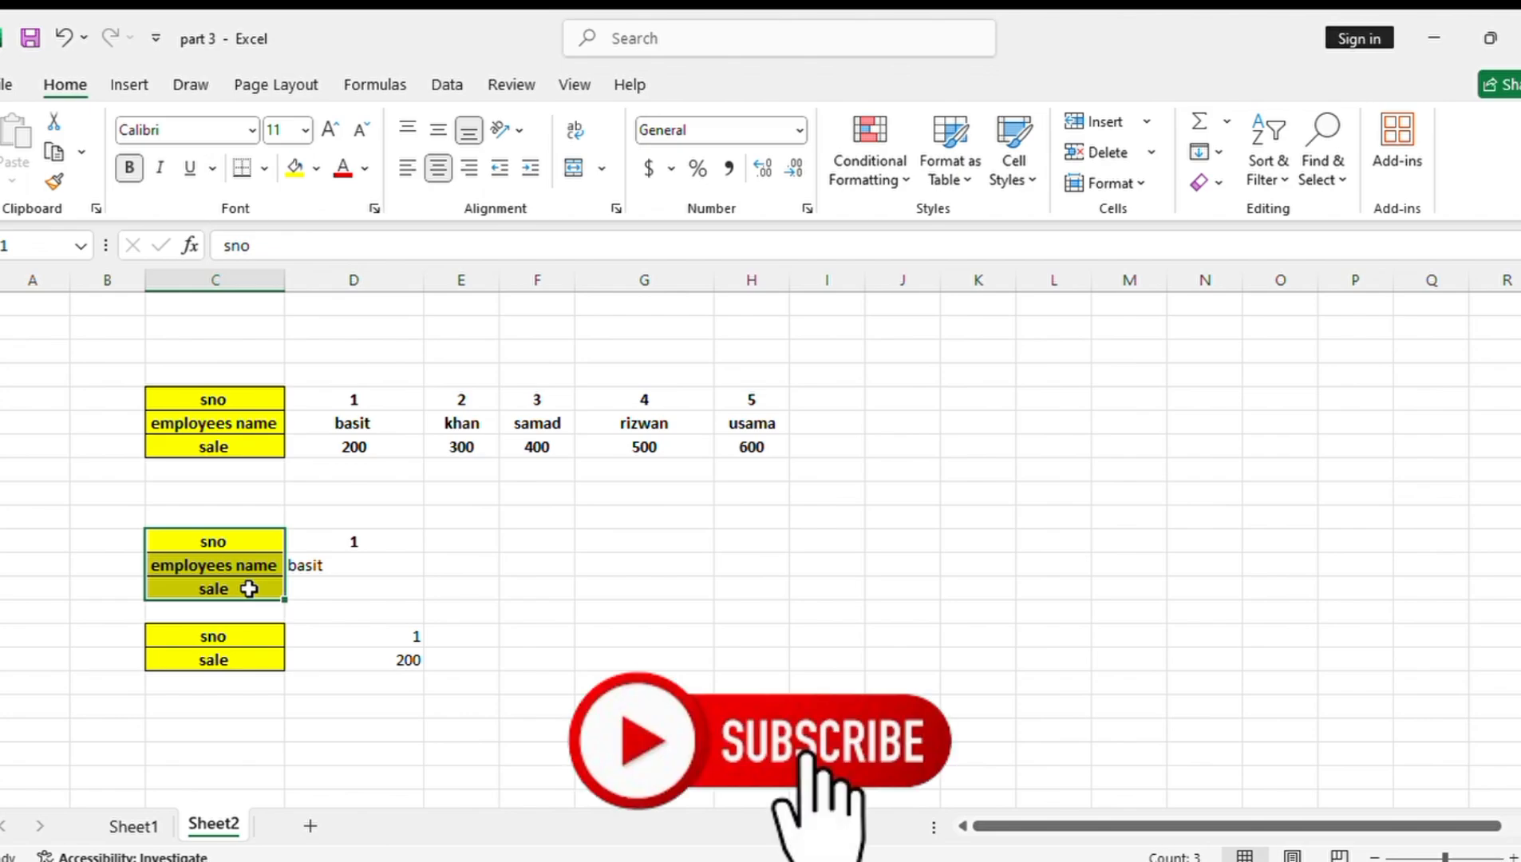
pyautogui.hotkey('ctrl', 'c')
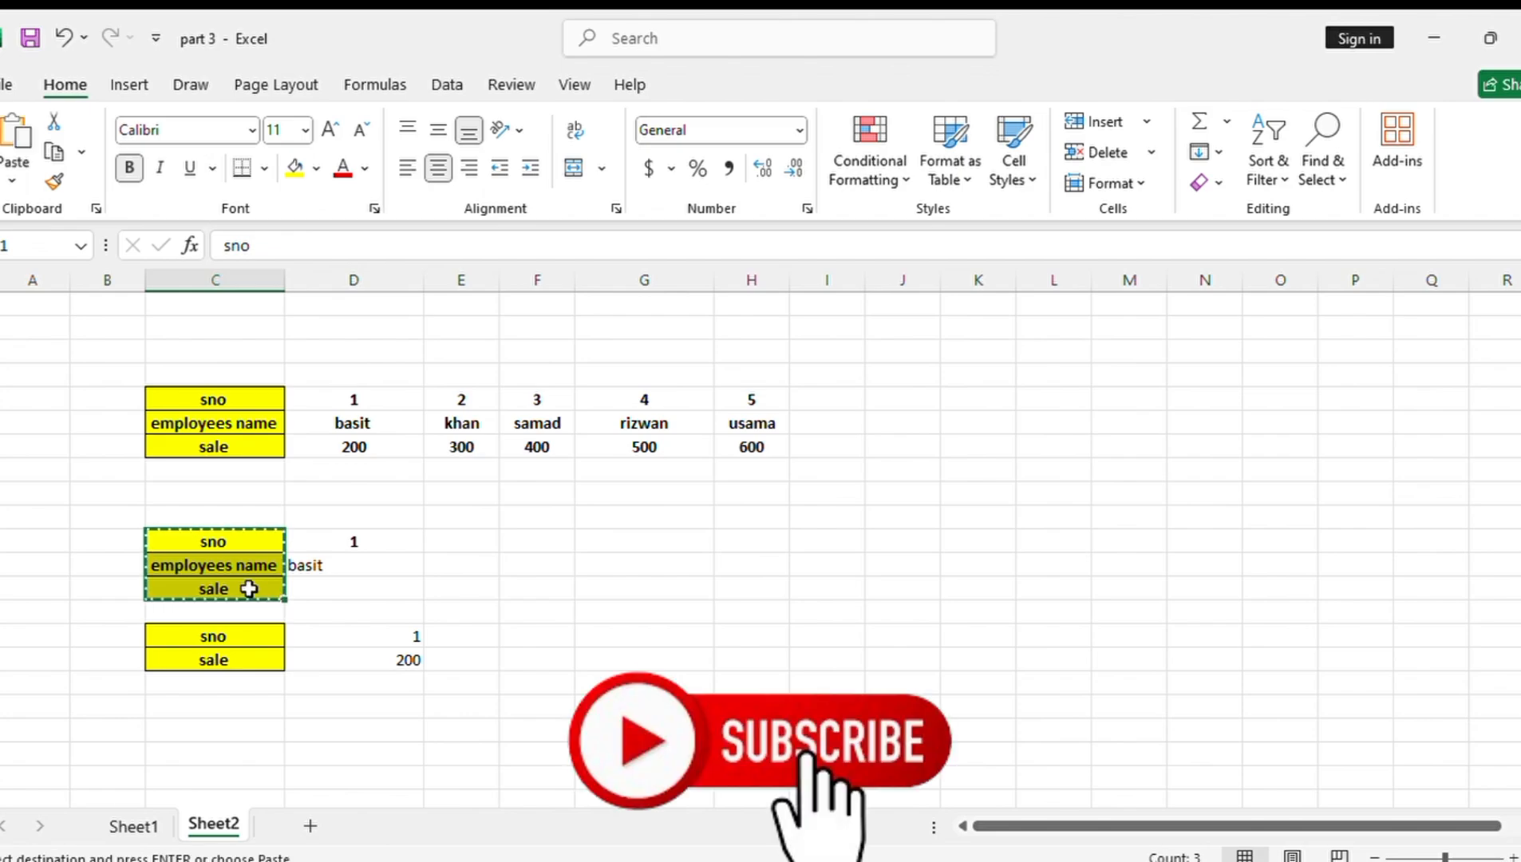
pyautogui.click(548, 540)
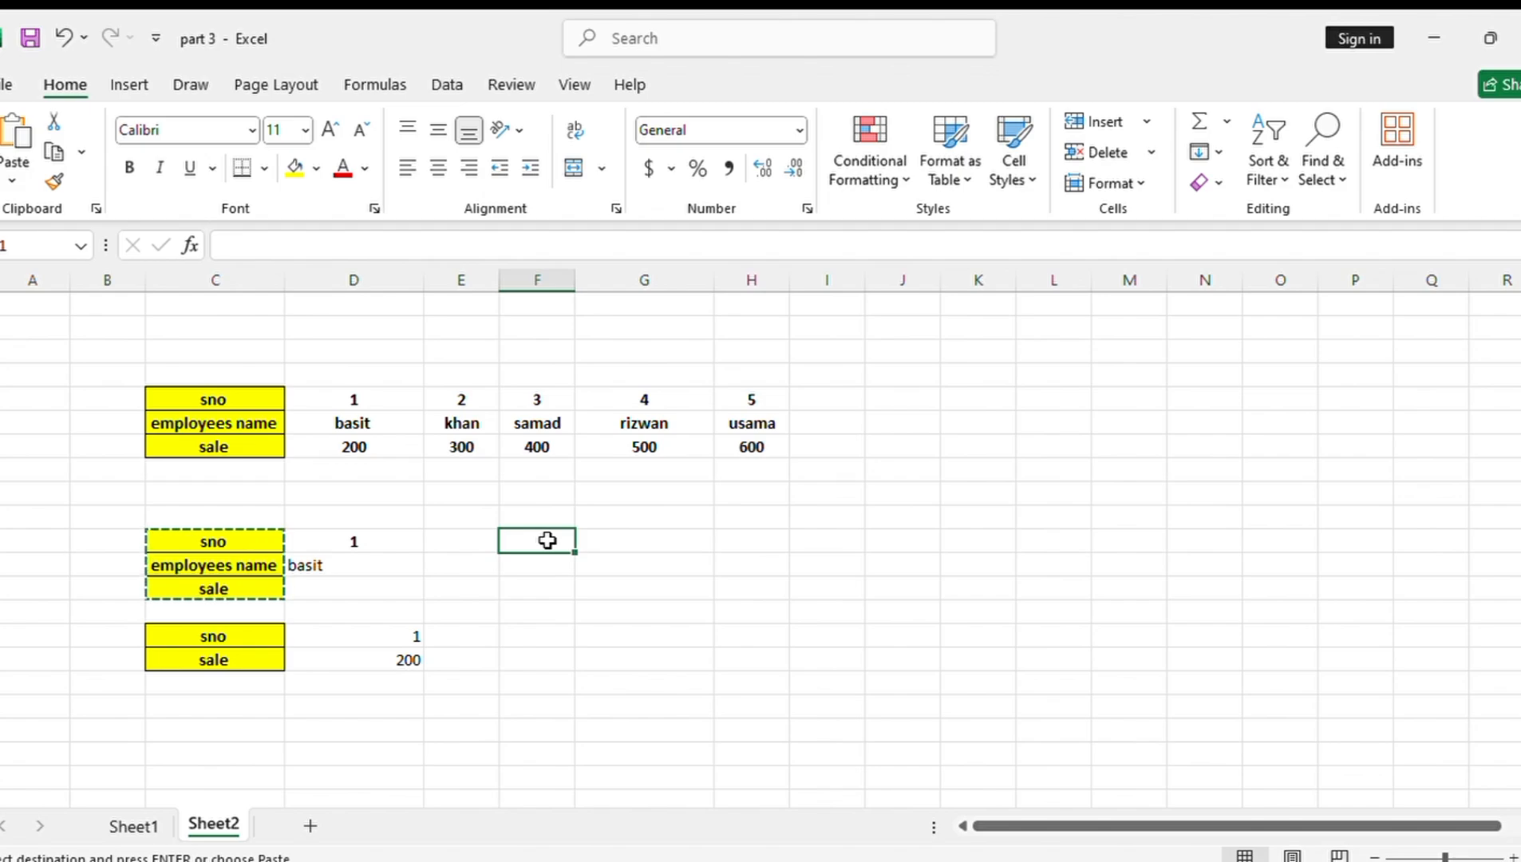
# Copy the sno, employees name and sale labels from C5:C7 one by one into F12:F14, and autofit the width of column F
pyautogui.click(249, 396)
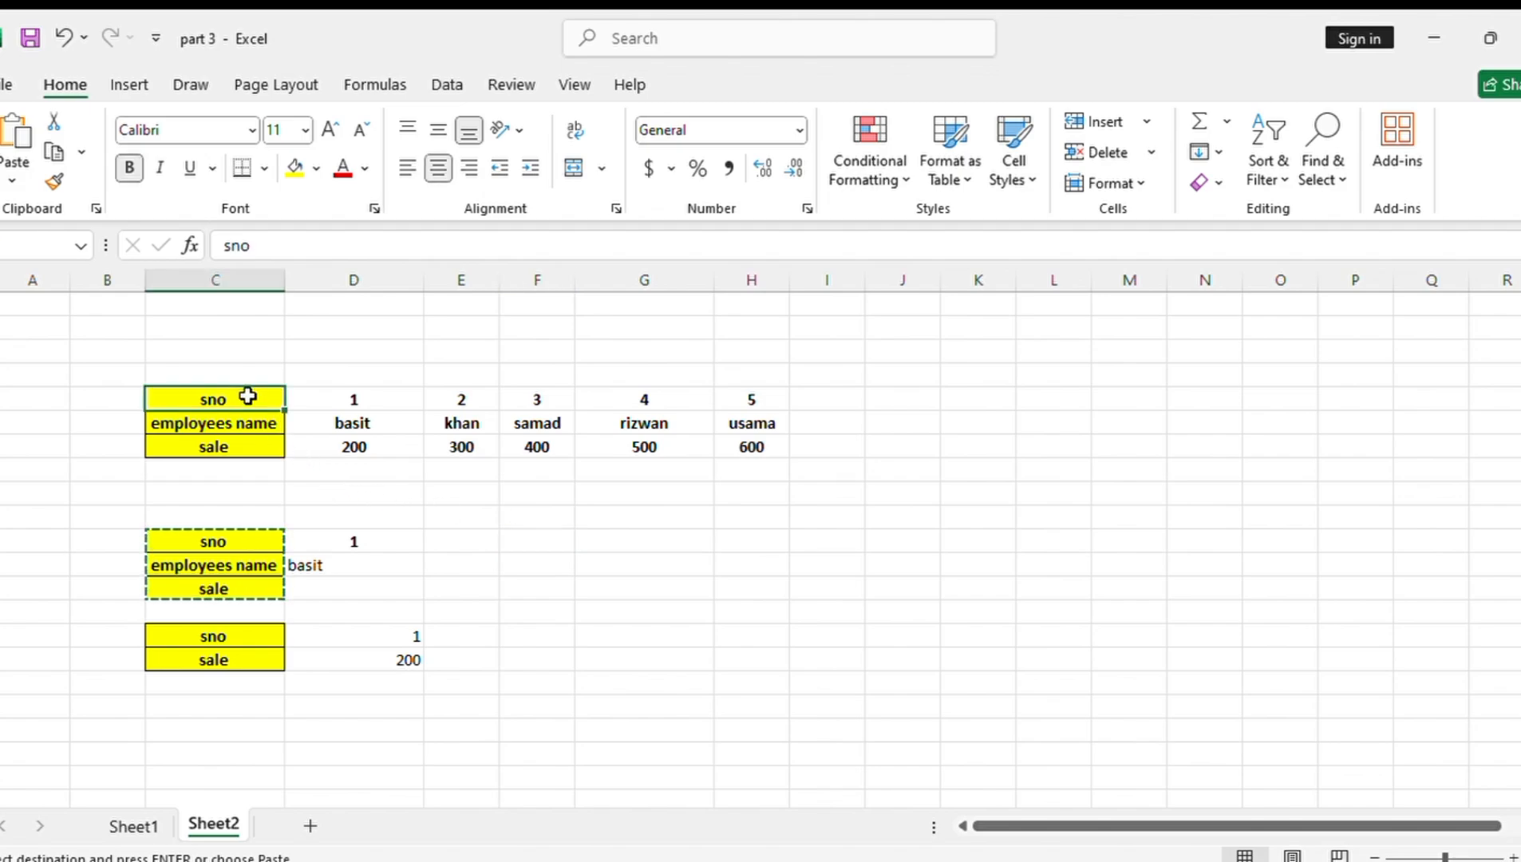
pyautogui.hotkey('ctrl', 'c')
pyautogui.click(554, 561)
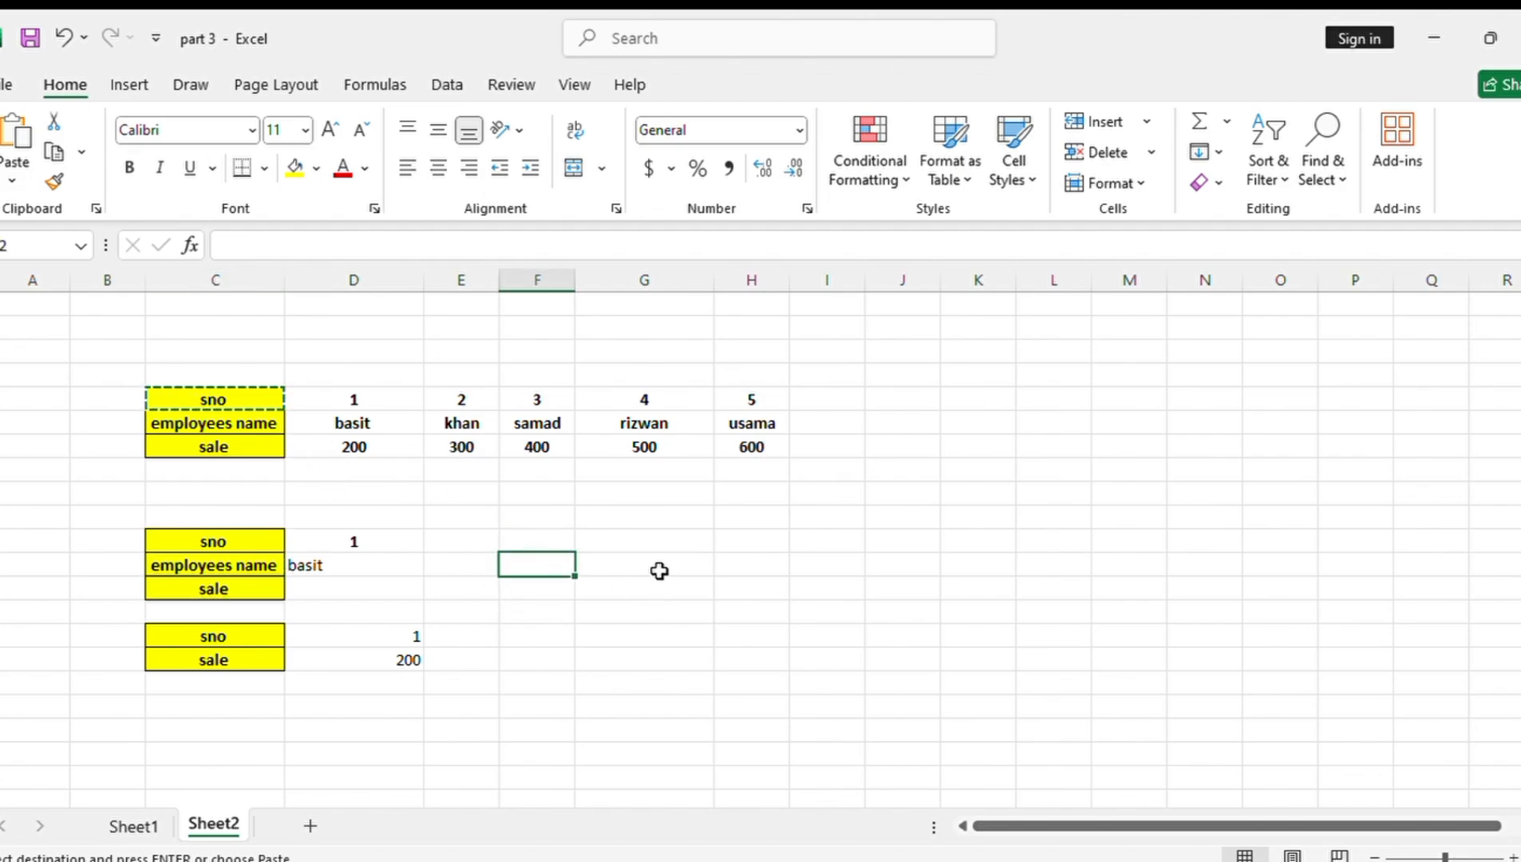
pyautogui.hotkey('ctrl', 'v')
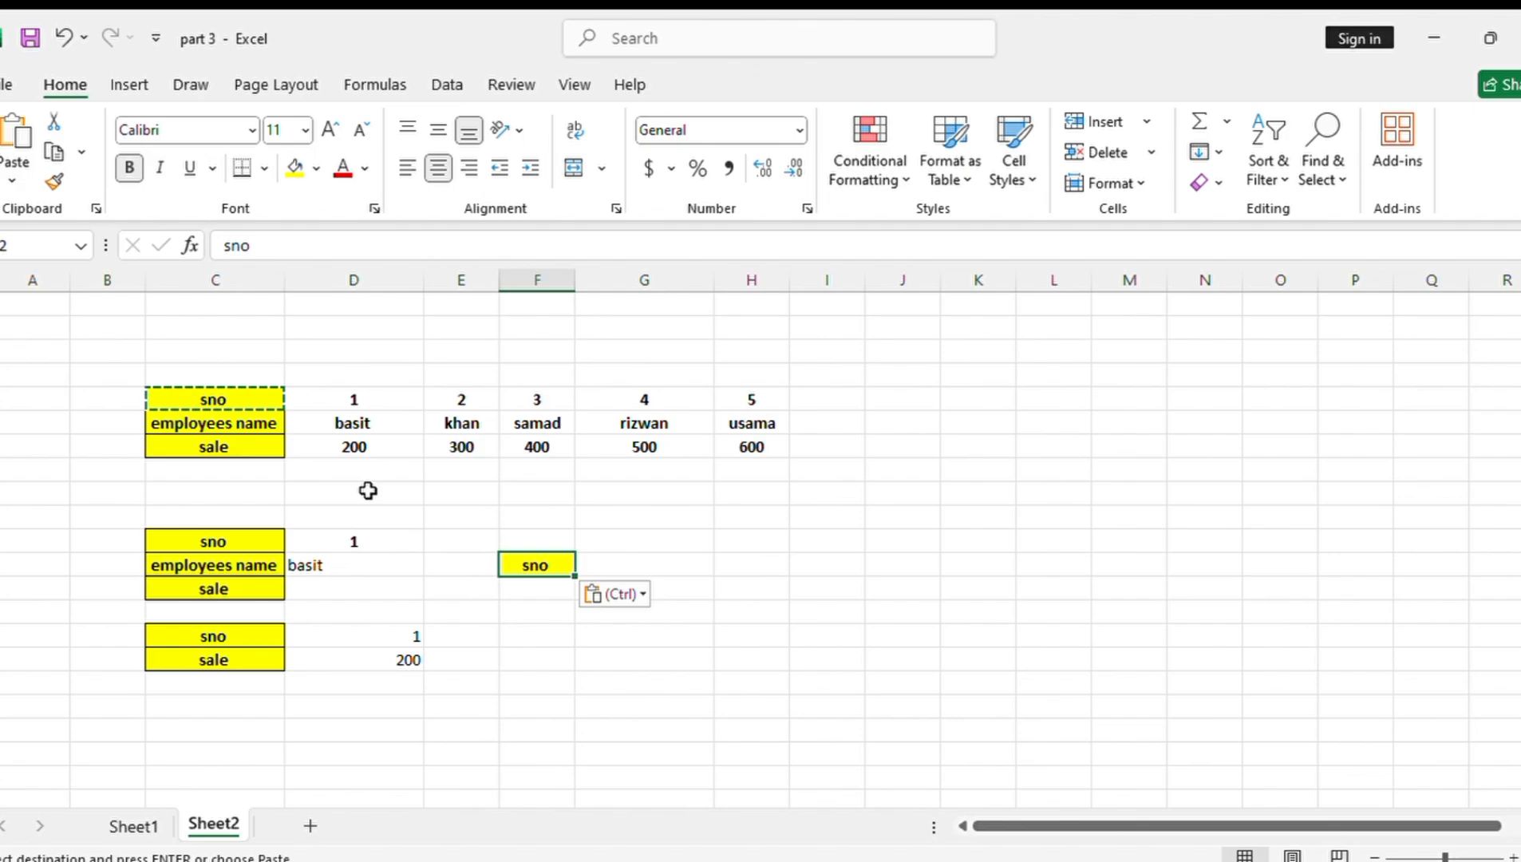
pyautogui.click(220, 423)
pyautogui.hotkey('ctrl', 'c')
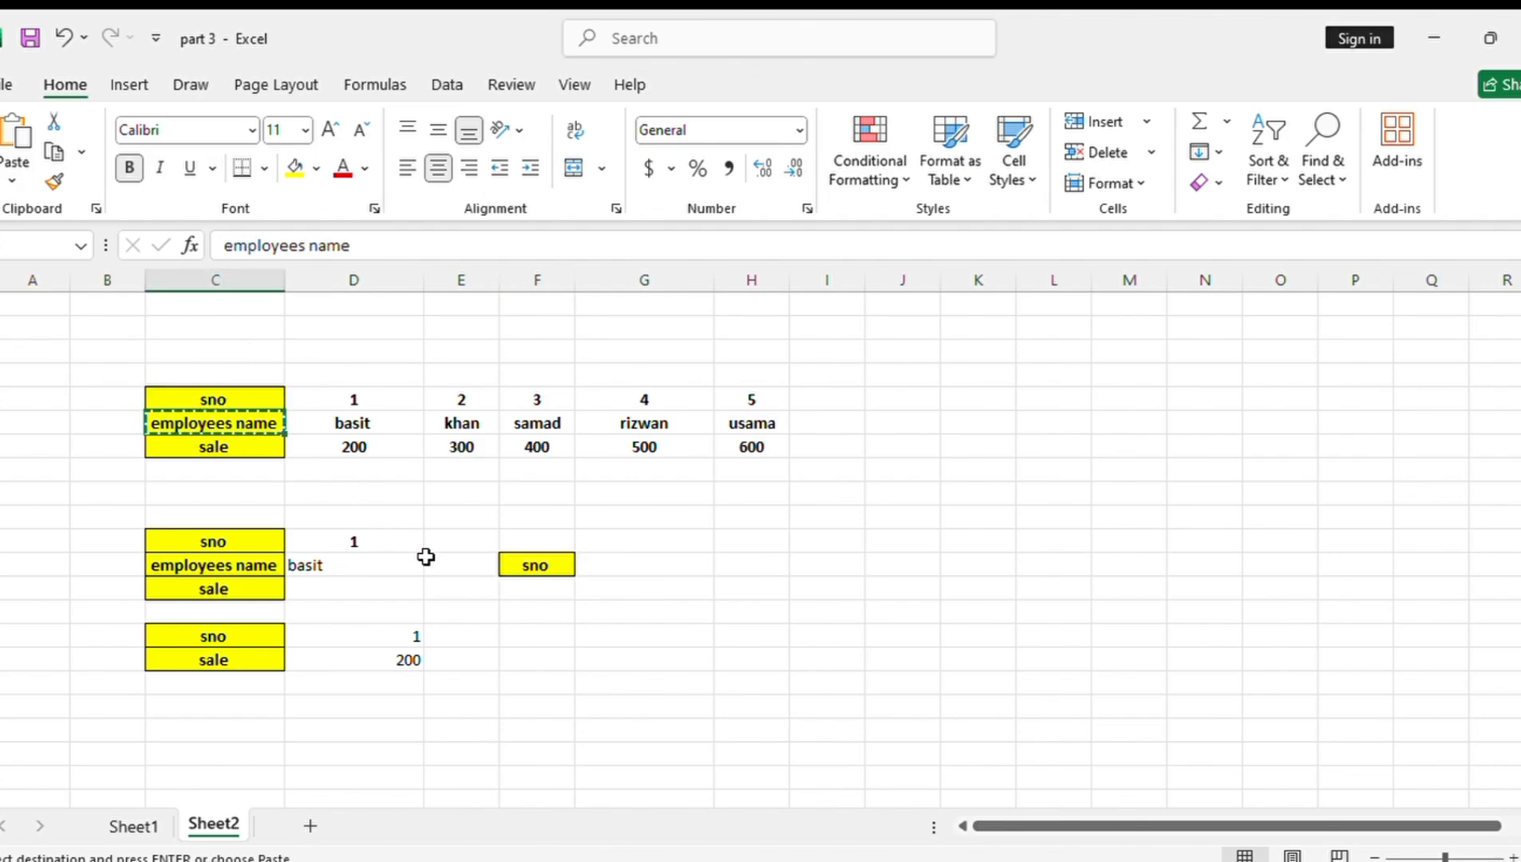
pyautogui.click(535, 587)
pyautogui.hotkey('ctrl', 'v')
pyautogui.click(231, 453)
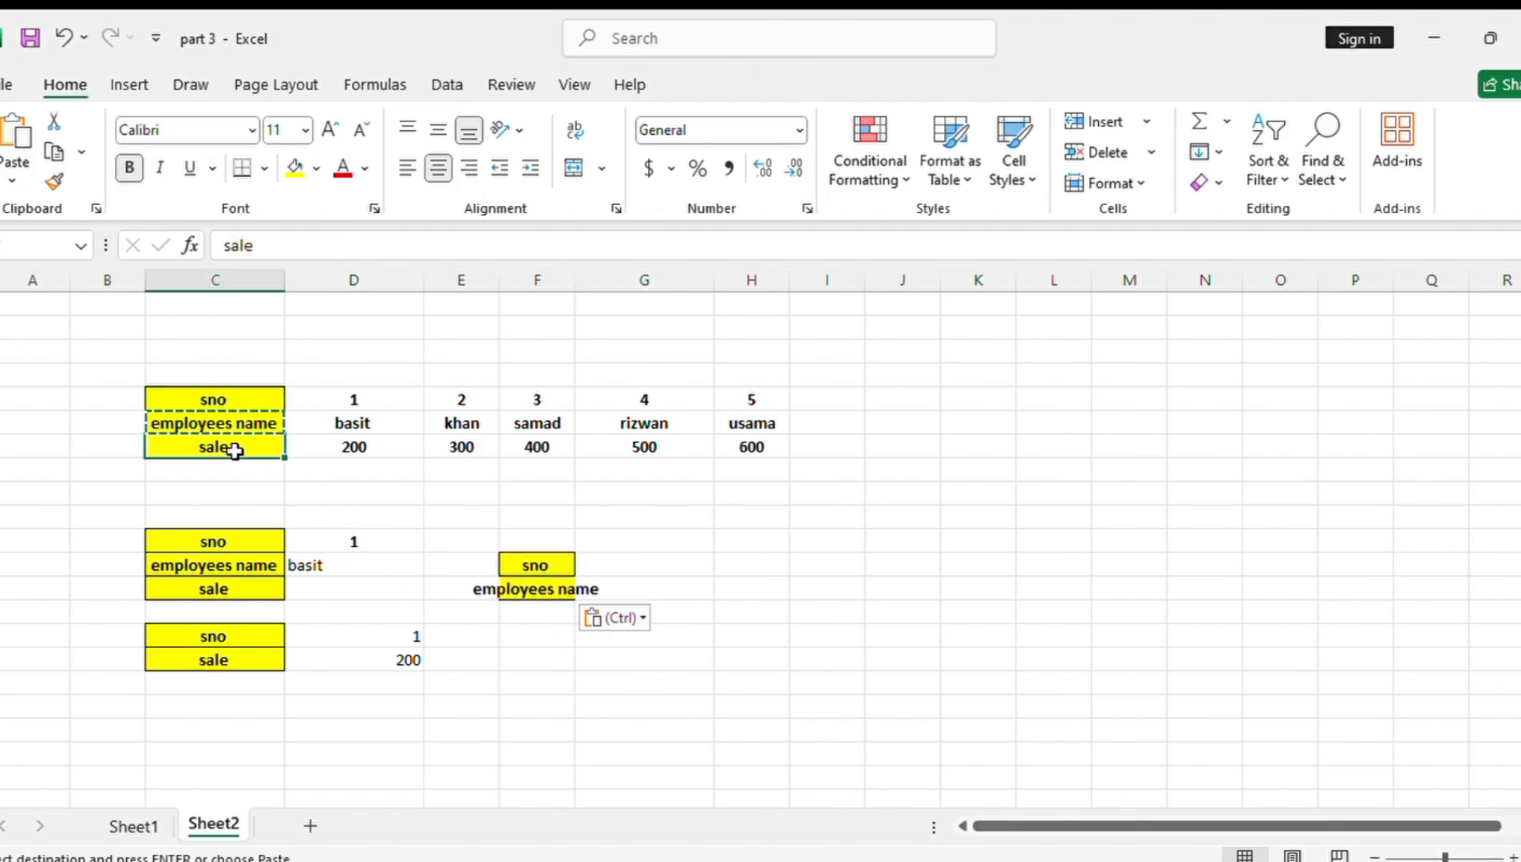
pyautogui.hotkey('ctrl', 'c')
pyautogui.click(519, 614)
pyautogui.hotkey('ctrl', 'v')
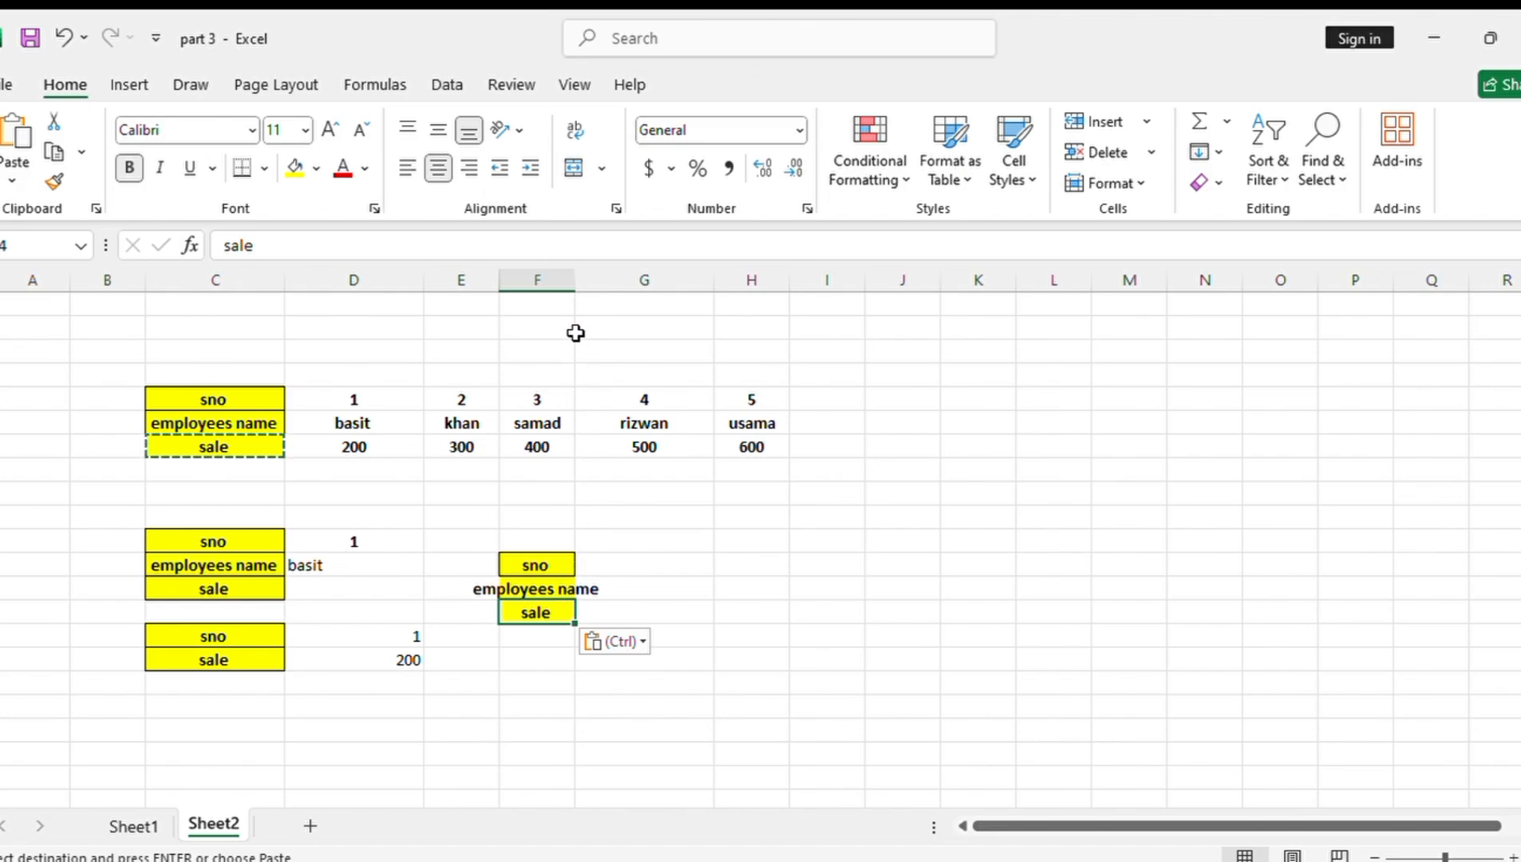
pyautogui.doubleClick(578, 288)
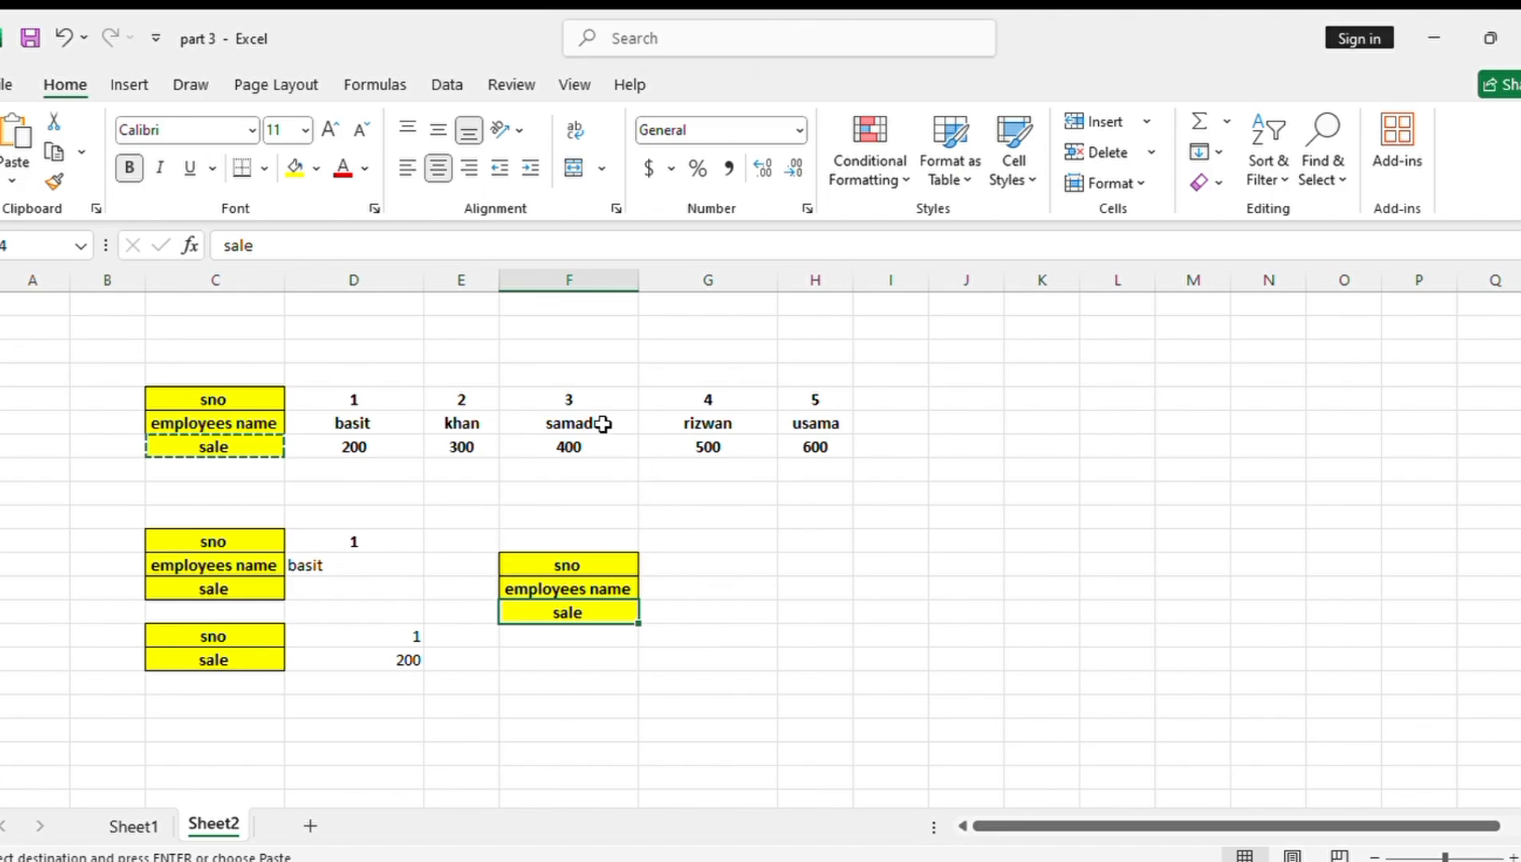
# Enter 2 in G12 as the serial number for the new lookup block
pyautogui.click(700, 567)
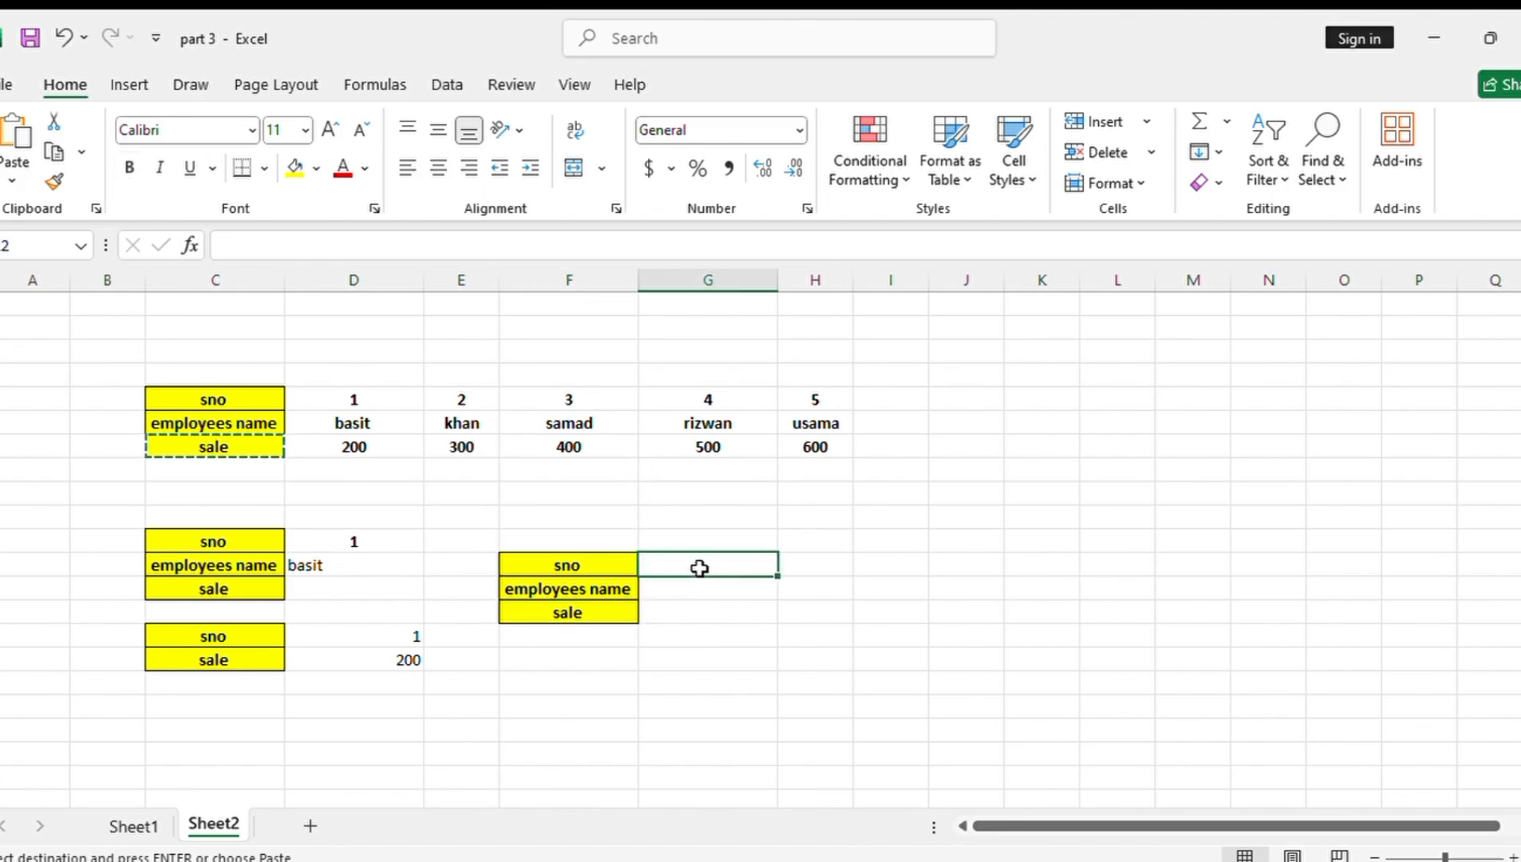
pyautogui.write('2')
pyautogui.click(702, 608)
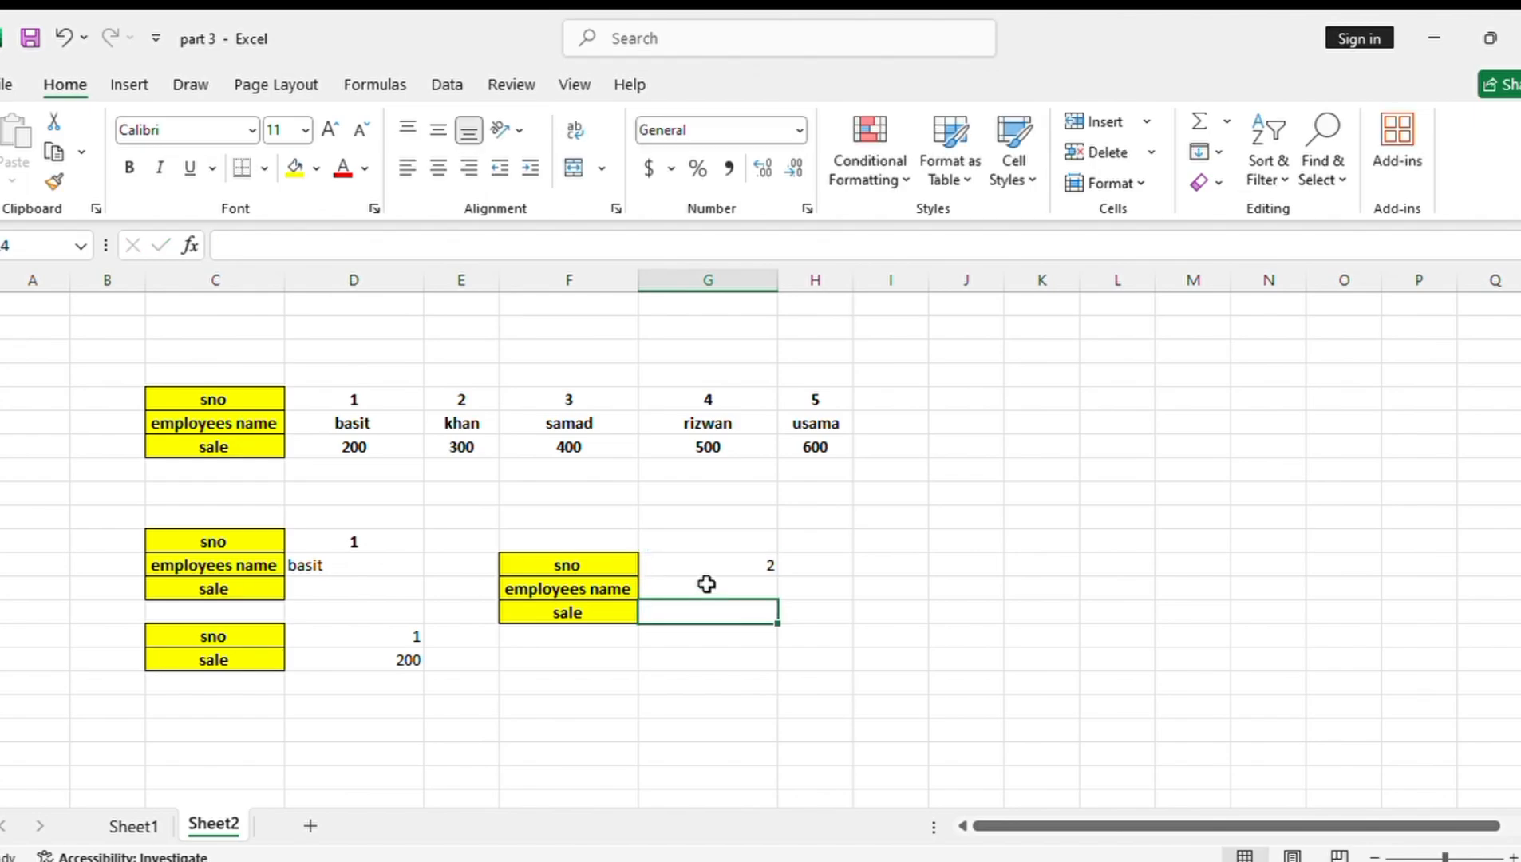
# Enter the formula =LOOKUP(G12,D5:H6) in G13 to return the employee name for the serial number
pyautogui.click(707, 586)
pyautogui.write('=')
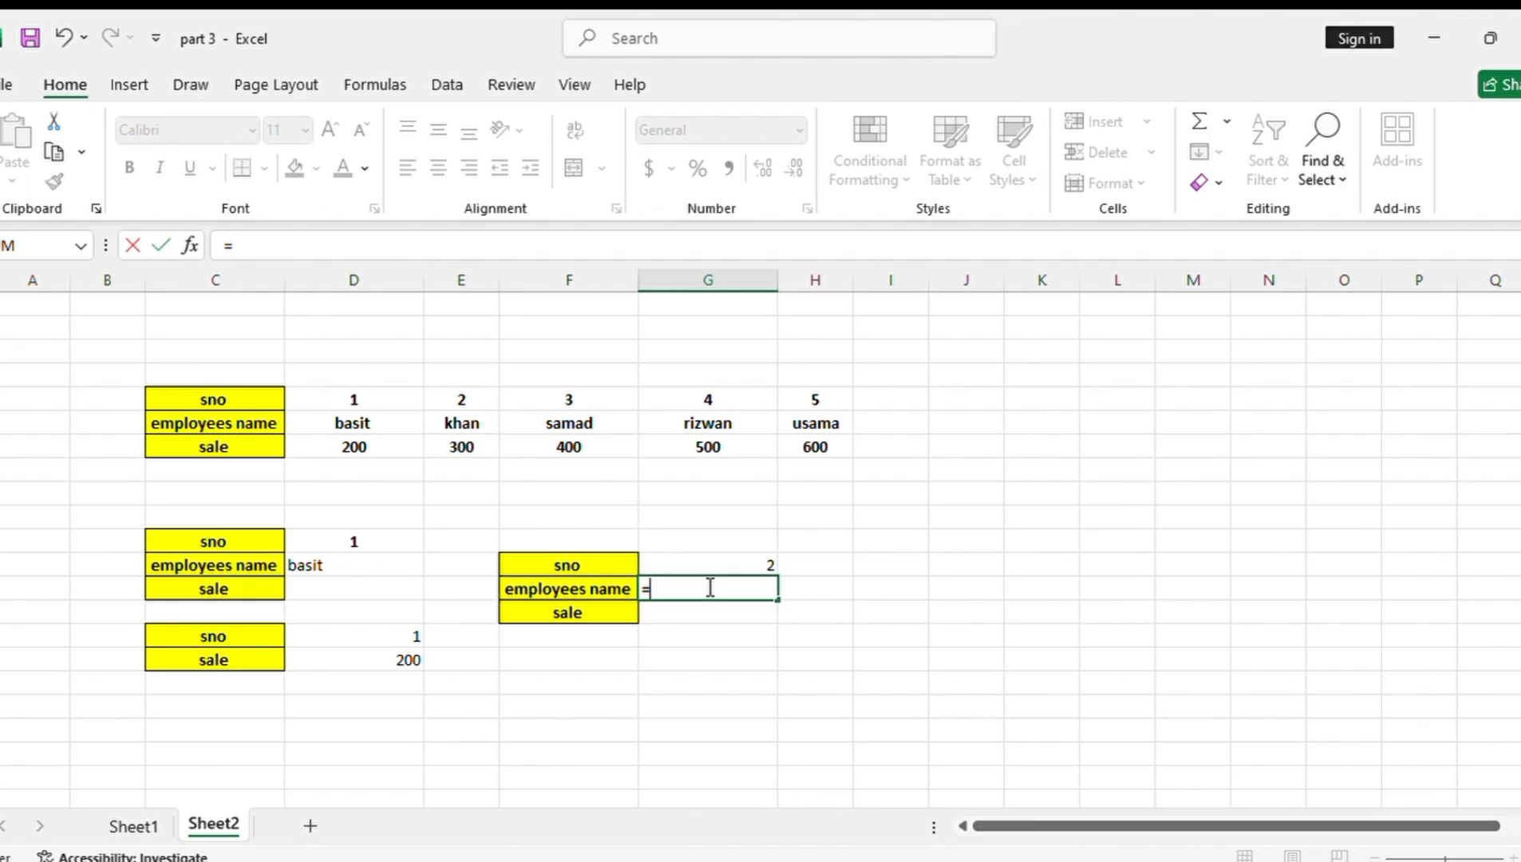
pyautogui.write('loo')
pyautogui.press('Tab')
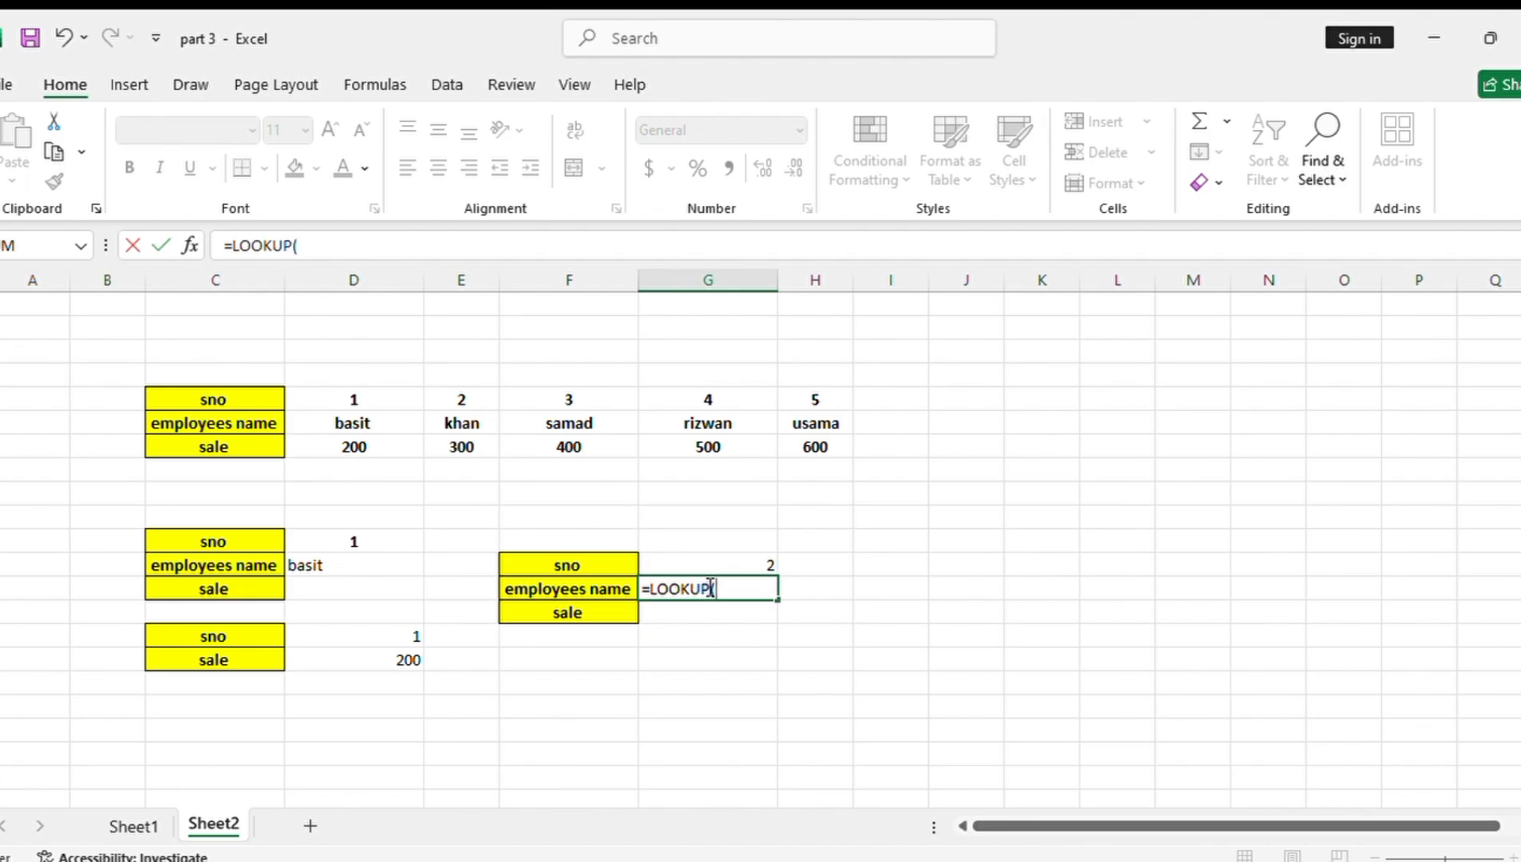
pyautogui.click(701, 563)
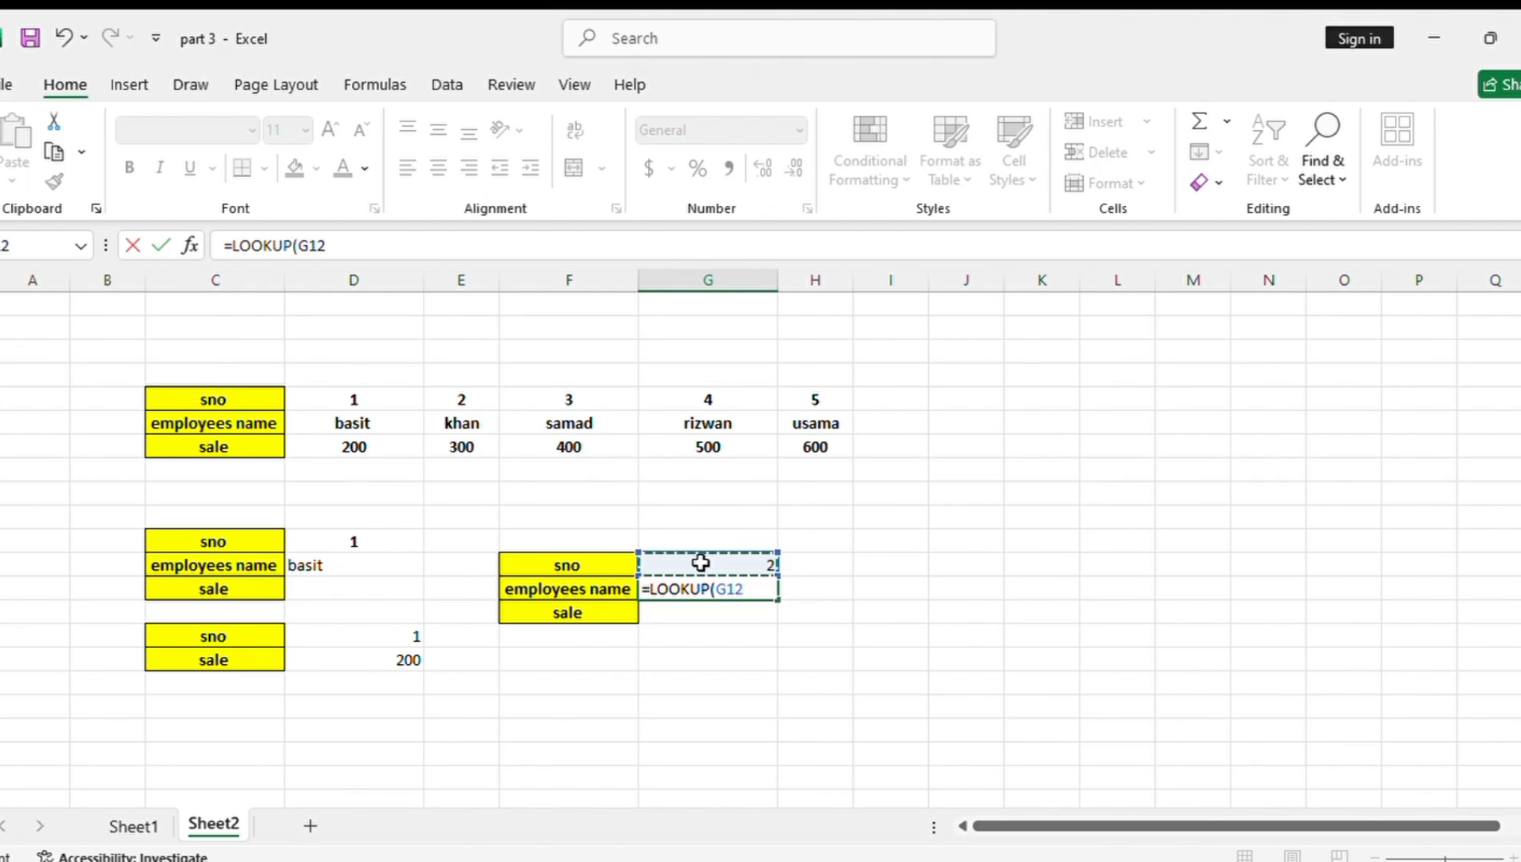
pyautogui.write(',')
pyautogui.moveTo(336, 395); pyautogui.dragTo(808, 404)
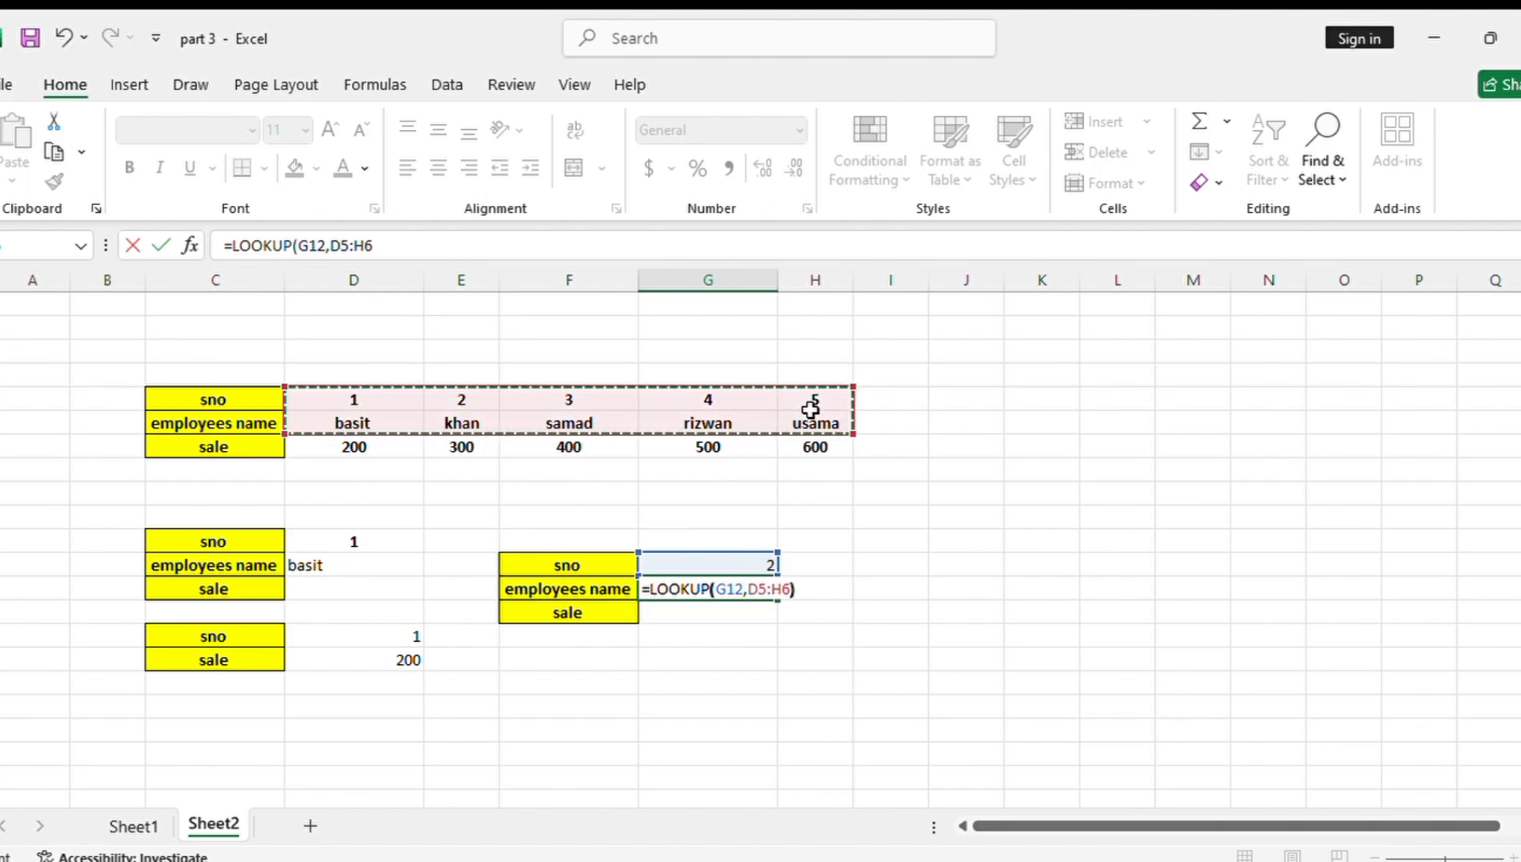
pyautogui.write(')')
pyautogui.press('Return')
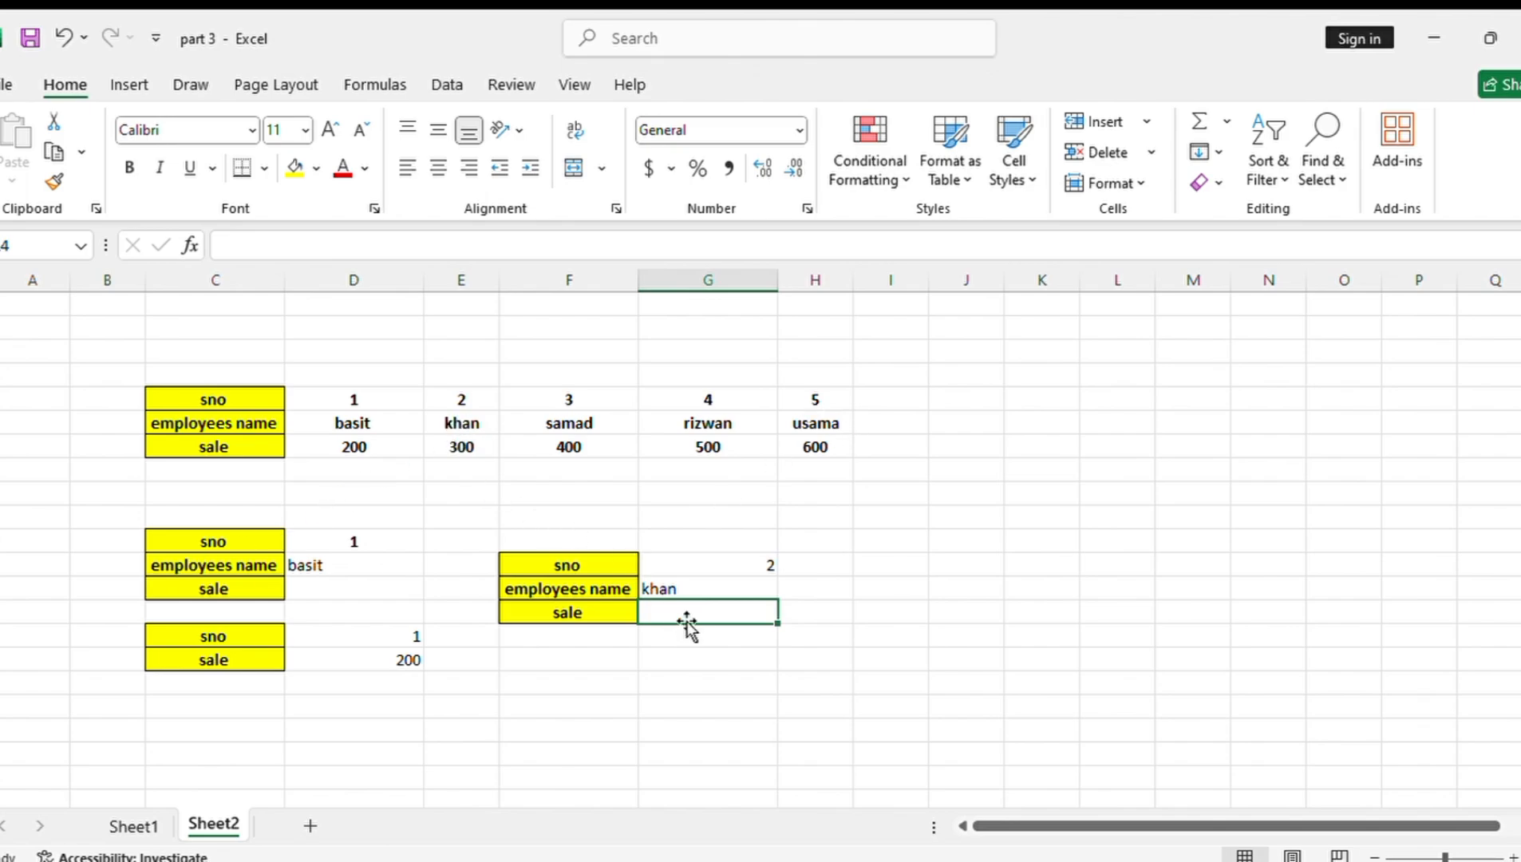
# Enter the formula =LOOKUP(G12,D5:H7) in G14 to return the sale for the serial number
pyautogui.write('=')
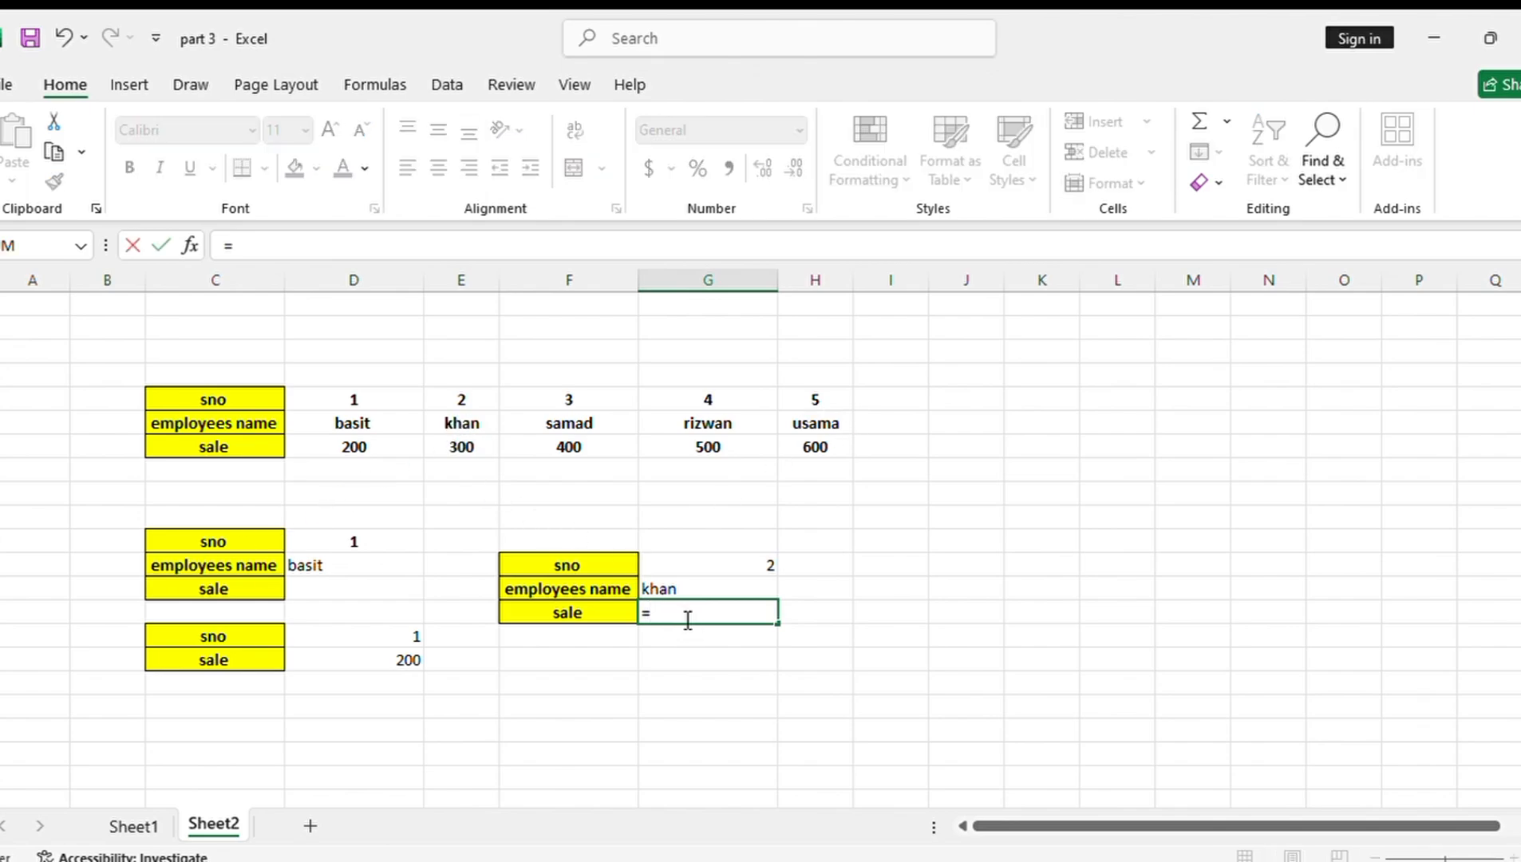
pyautogui.write('loo')
pyautogui.press('Tab')
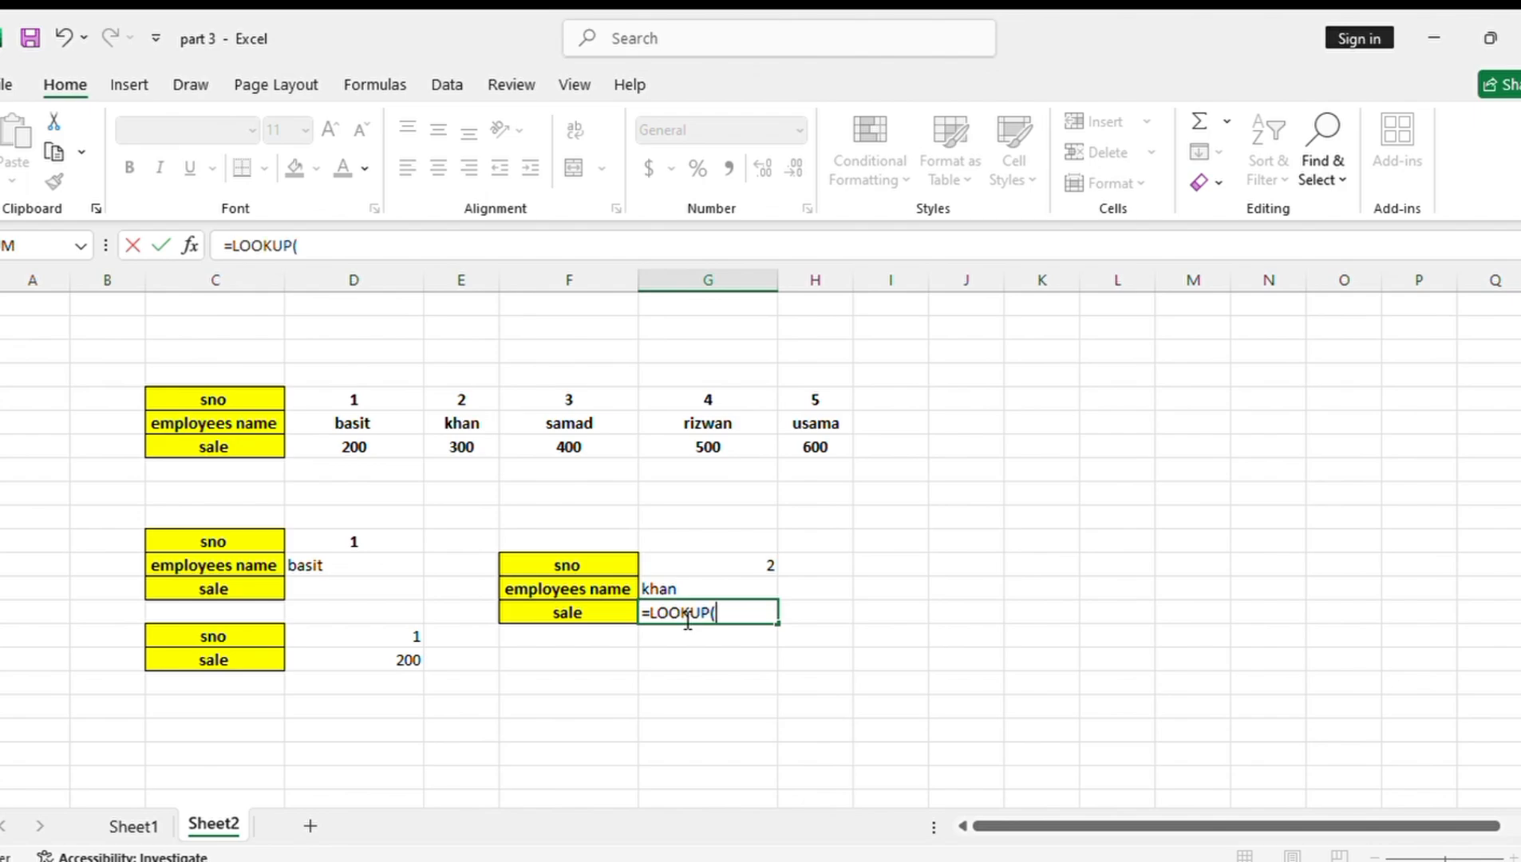
pyautogui.click(707, 569)
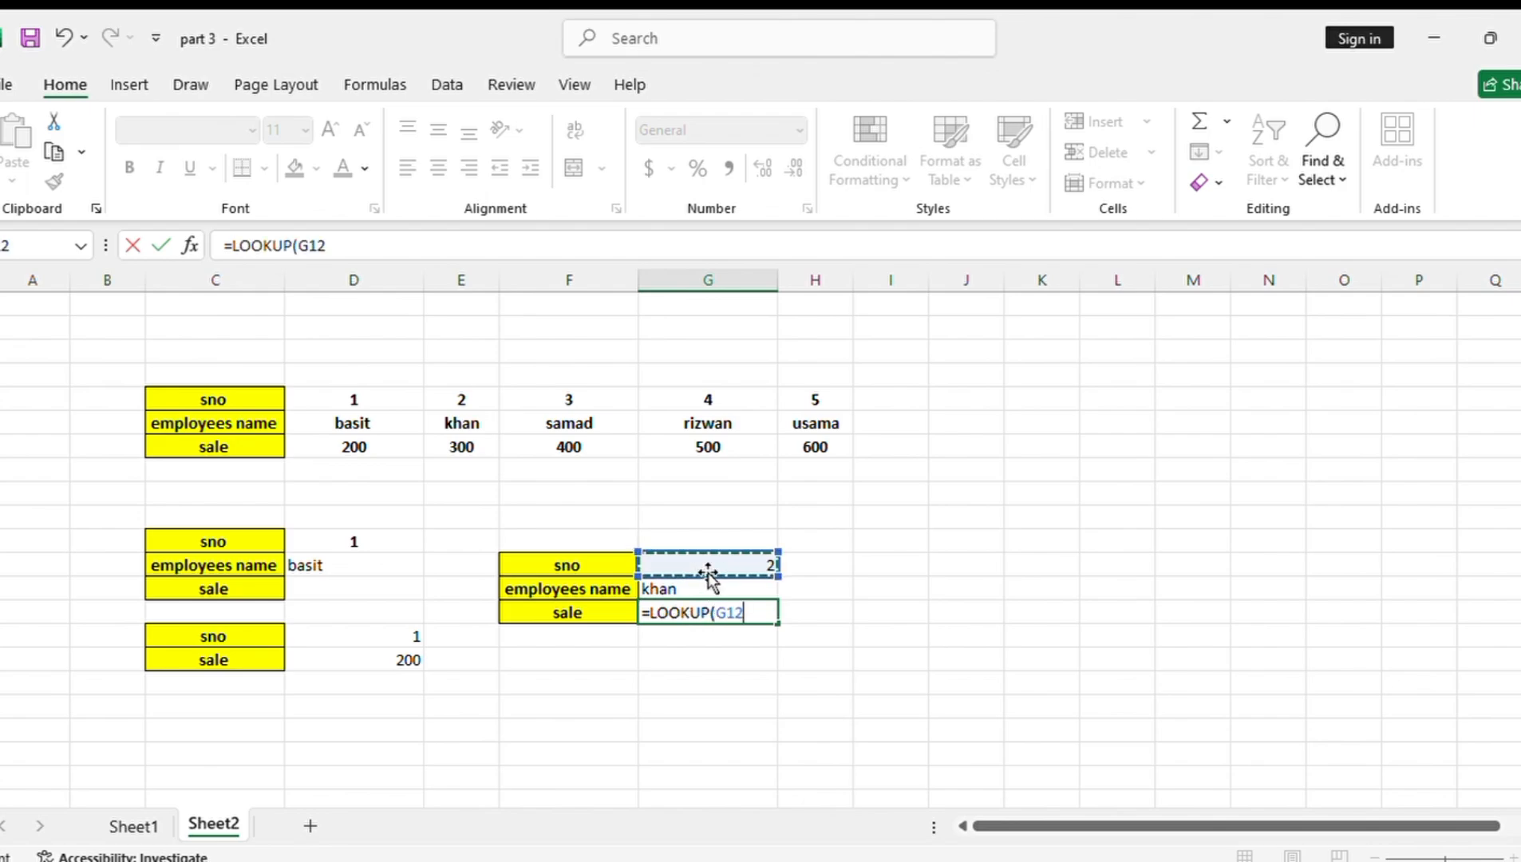
pyautogui.write(',')
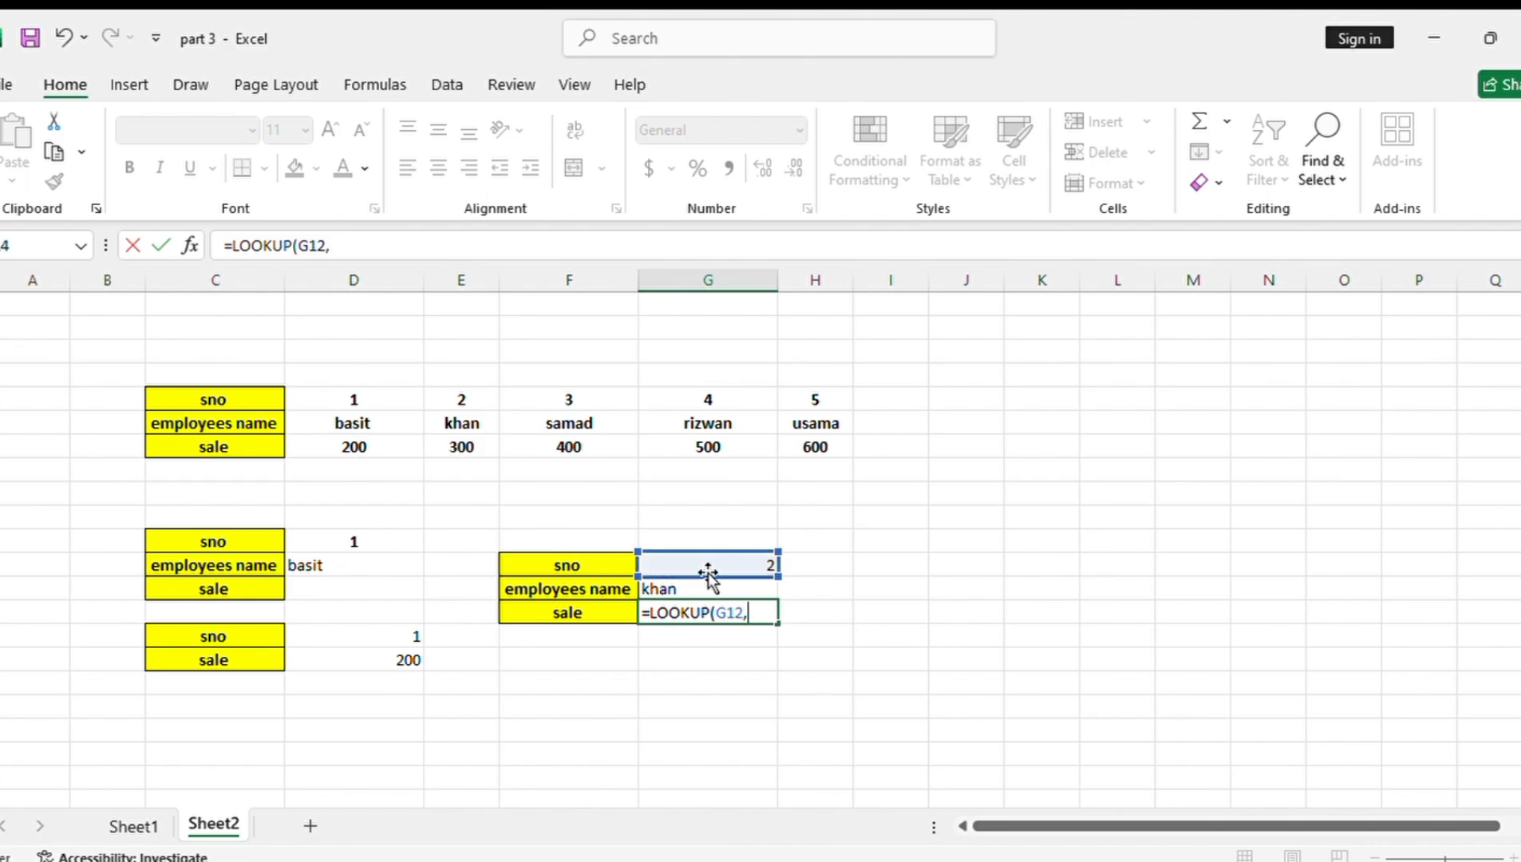
pyautogui.moveTo(311, 399); pyautogui.dragTo(819, 444)
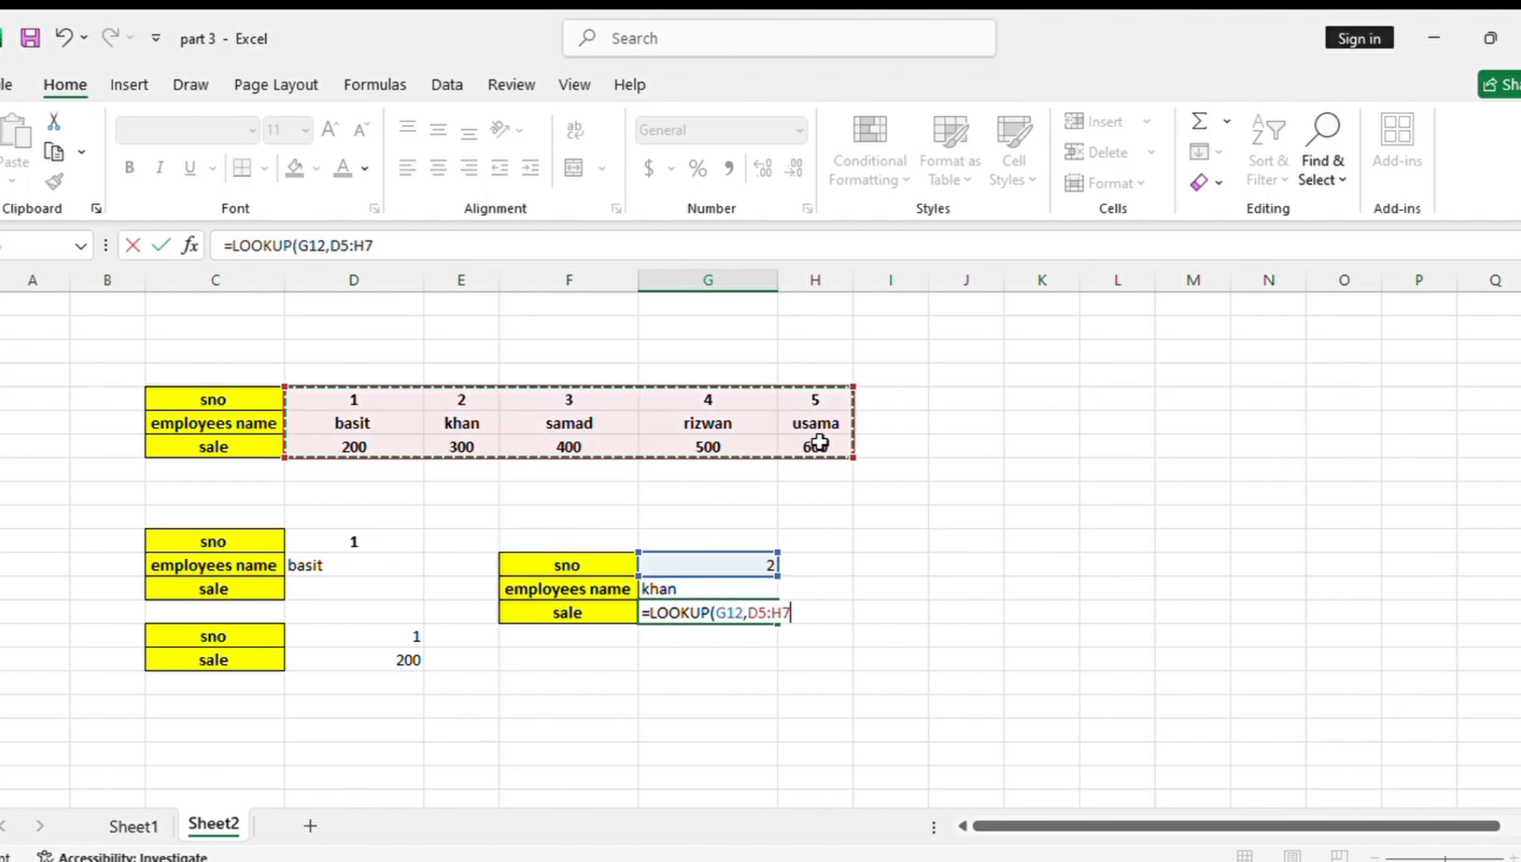
pyautogui.write(')')
pyautogui.press('Return')
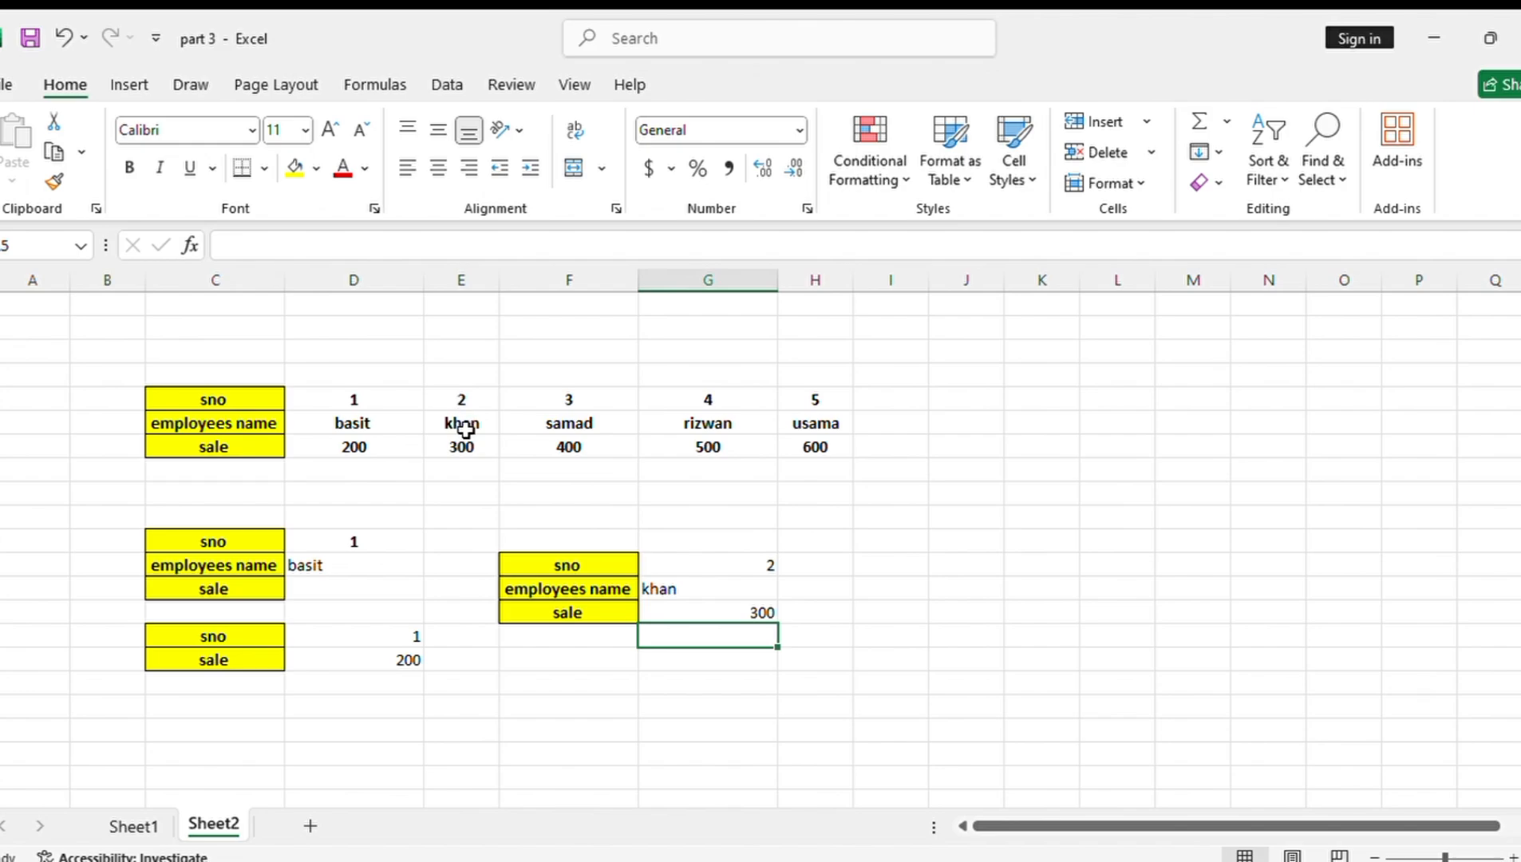
# Set the serial number in G12 to 4 to test the name and sale lookups
pyautogui.click(768, 562)
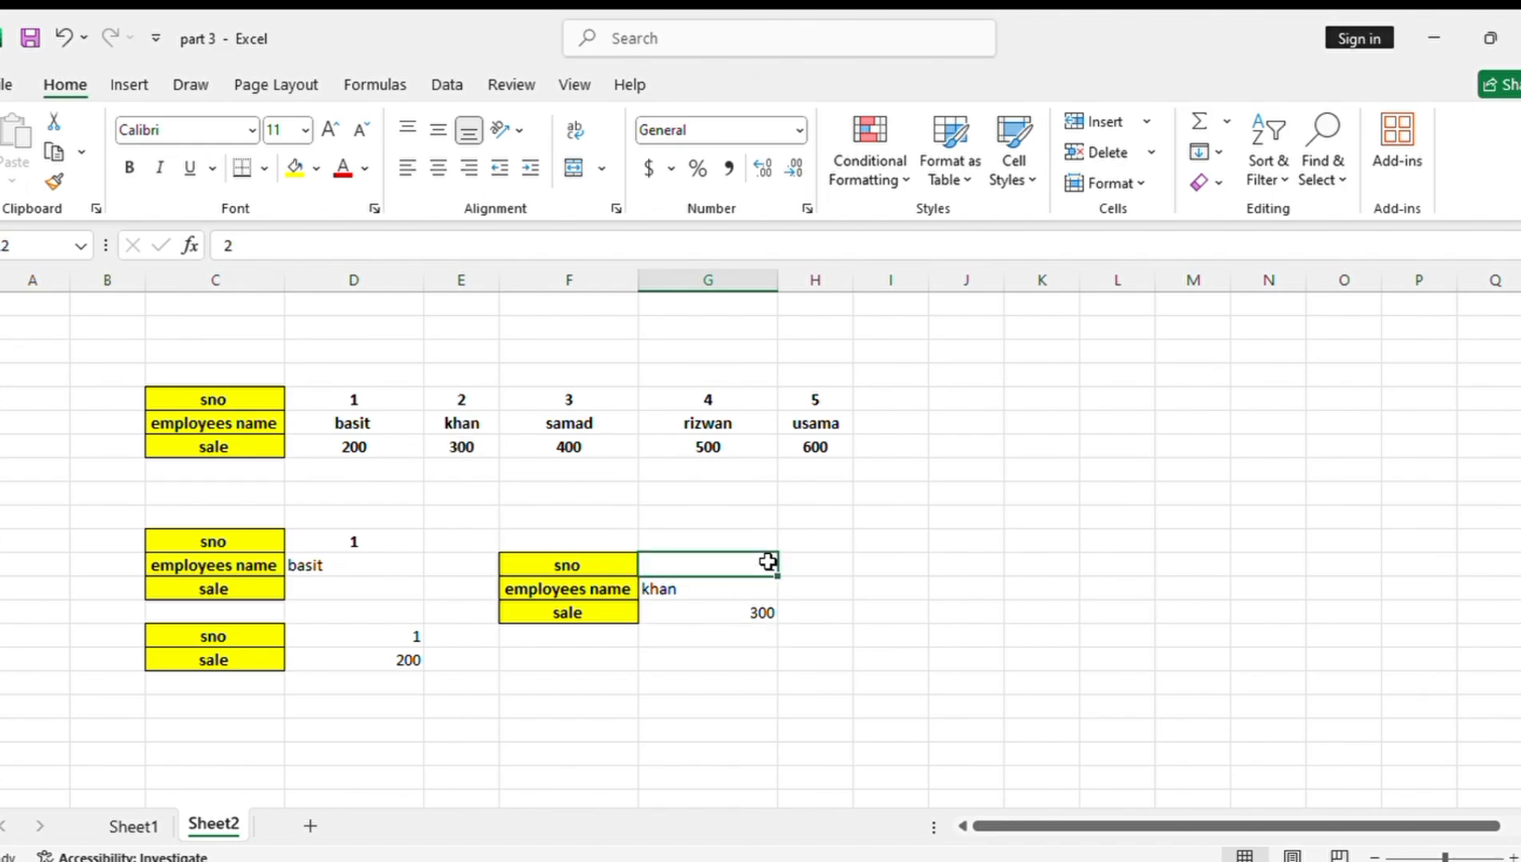
pyautogui.press('BackSpace')
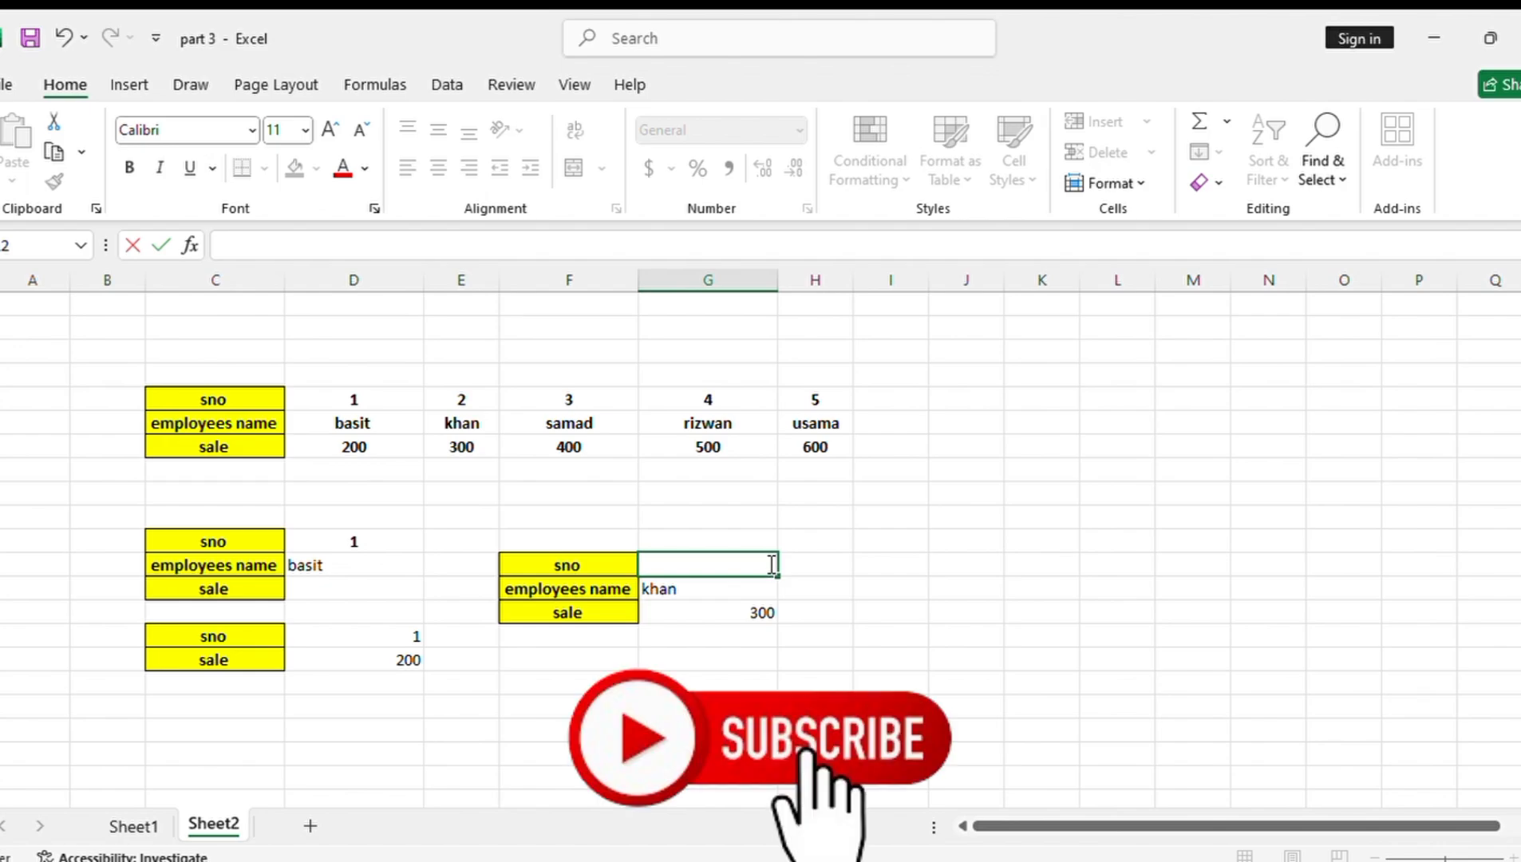
pyautogui.write('4')
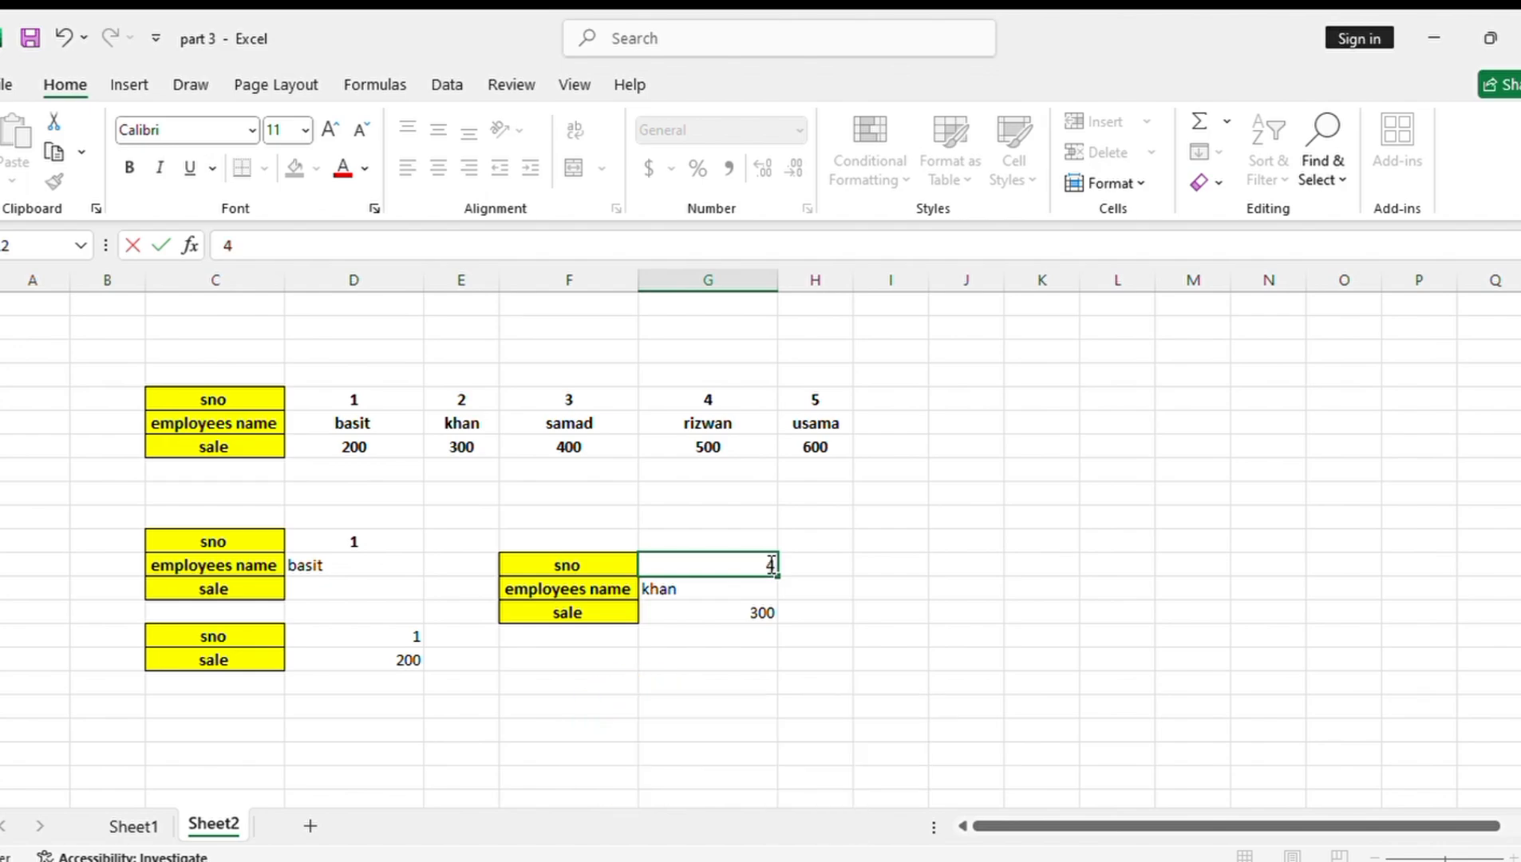
pyautogui.press('Return')
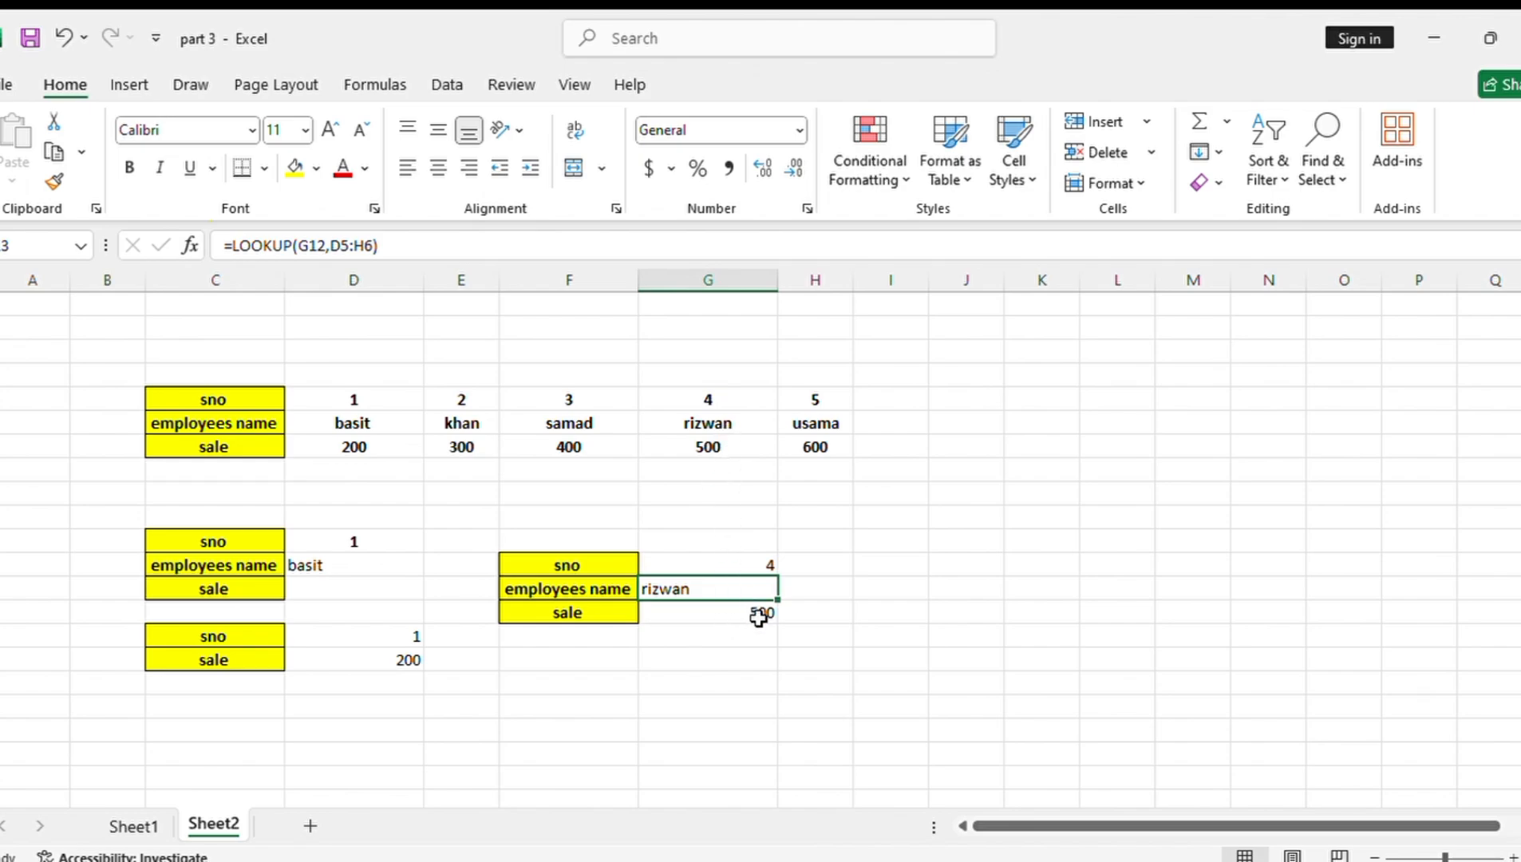
# Center the serial number, name and sale values in G12:G14 and make them bold
pyautogui.moveTo(760, 563); pyautogui.dragTo(771, 612)
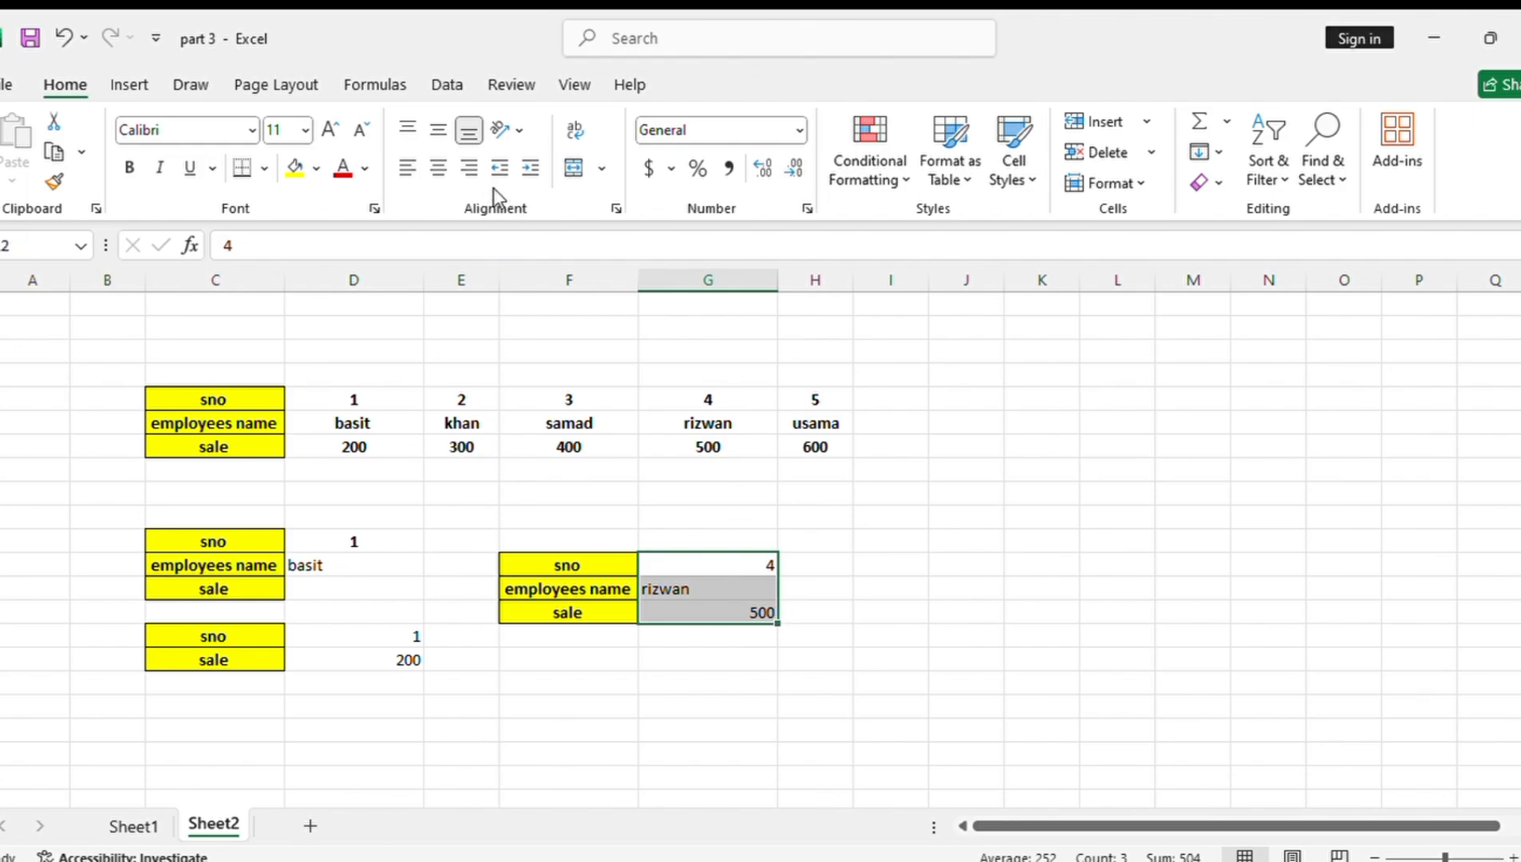
pyautogui.click(438, 169)
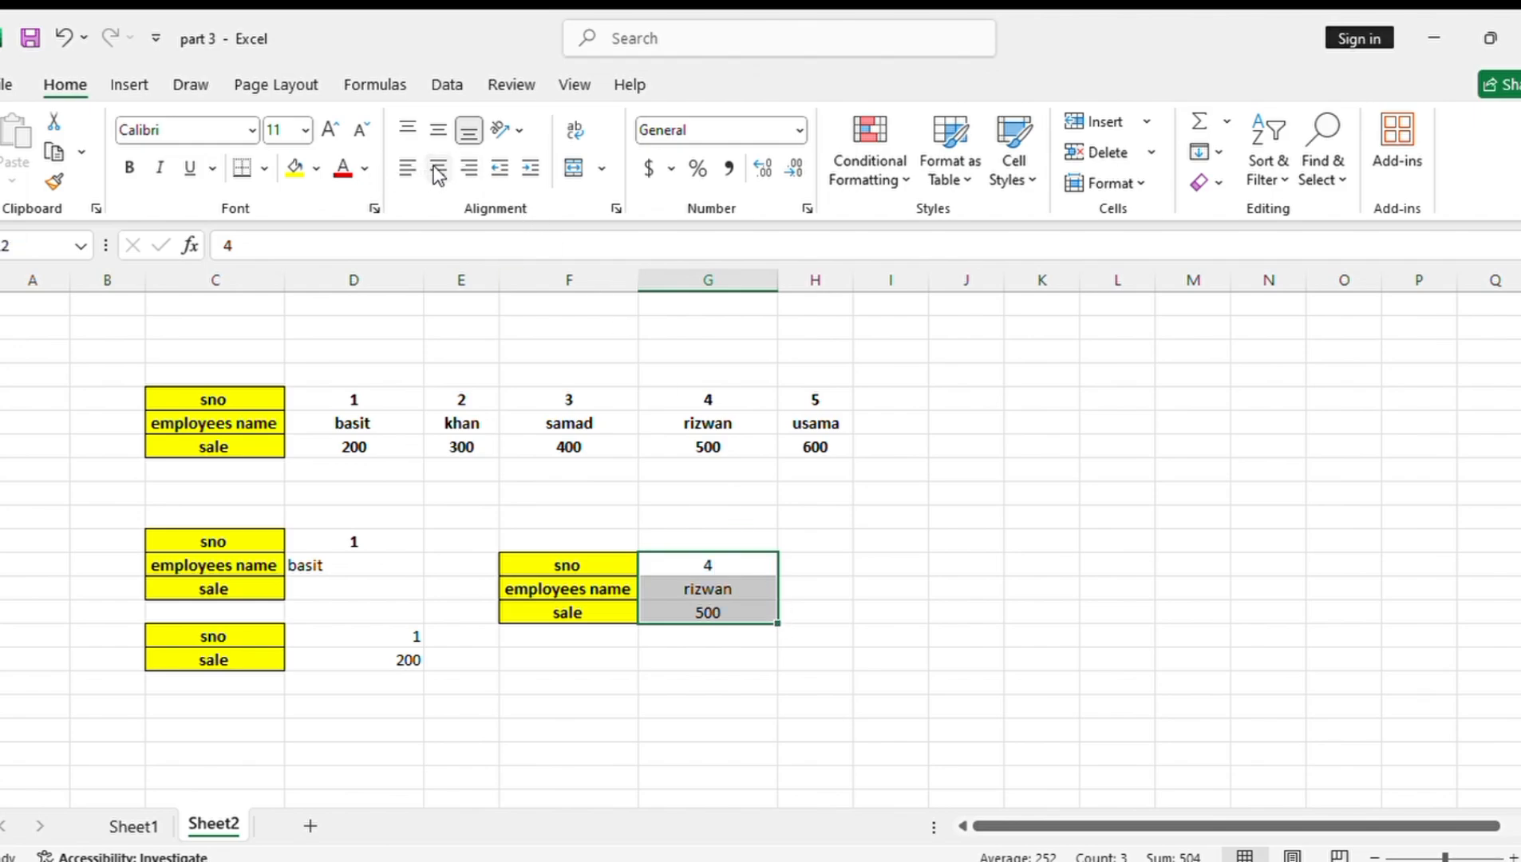
pyautogui.click(128, 168)
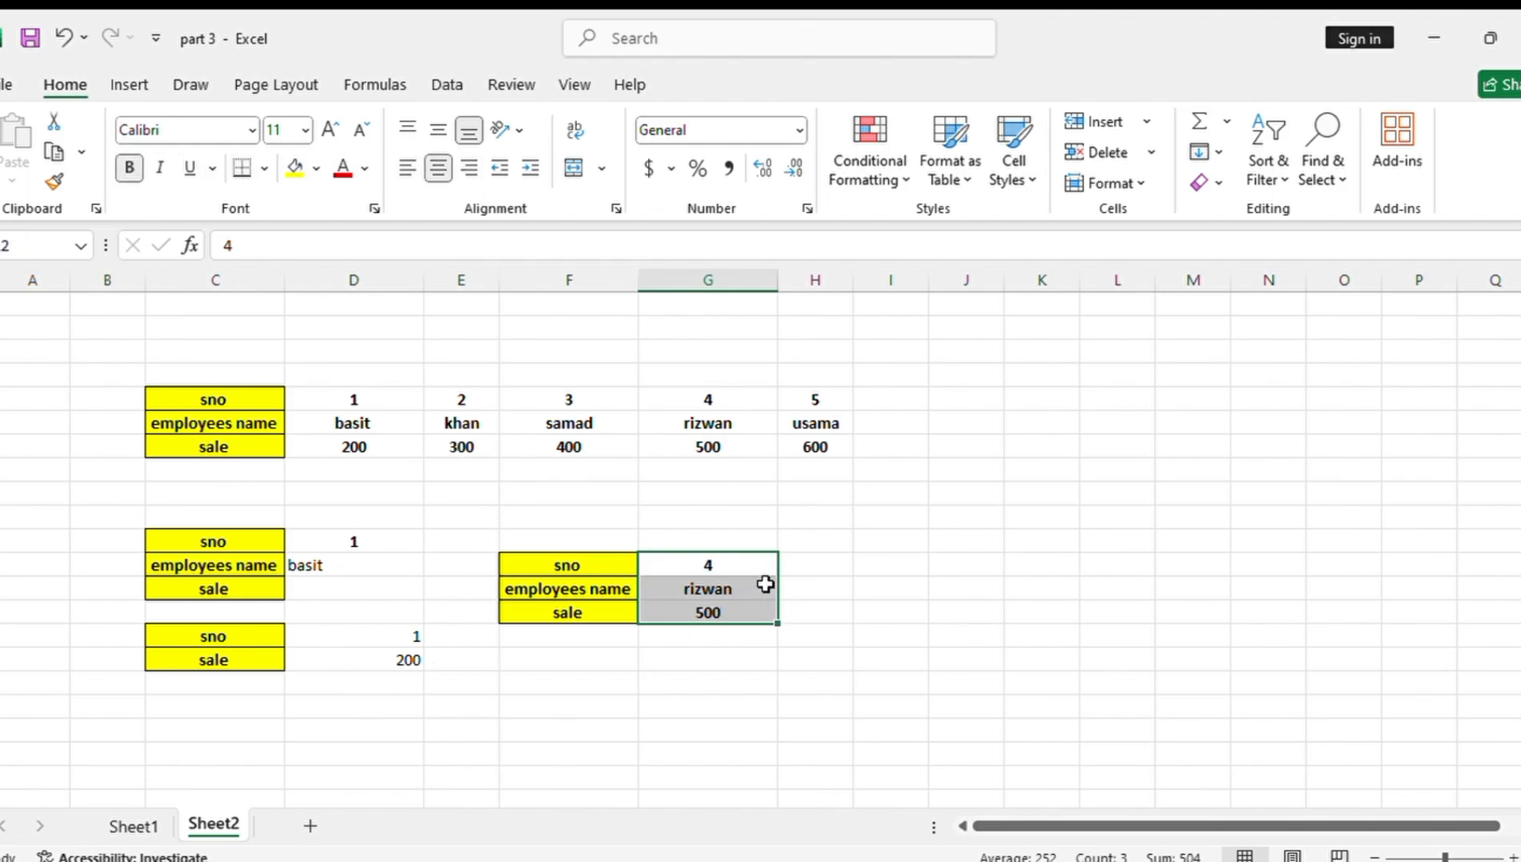
# Set the serial number in G12 to 5 and select the lookup values in G12:G14
pyautogui.click(743, 568)
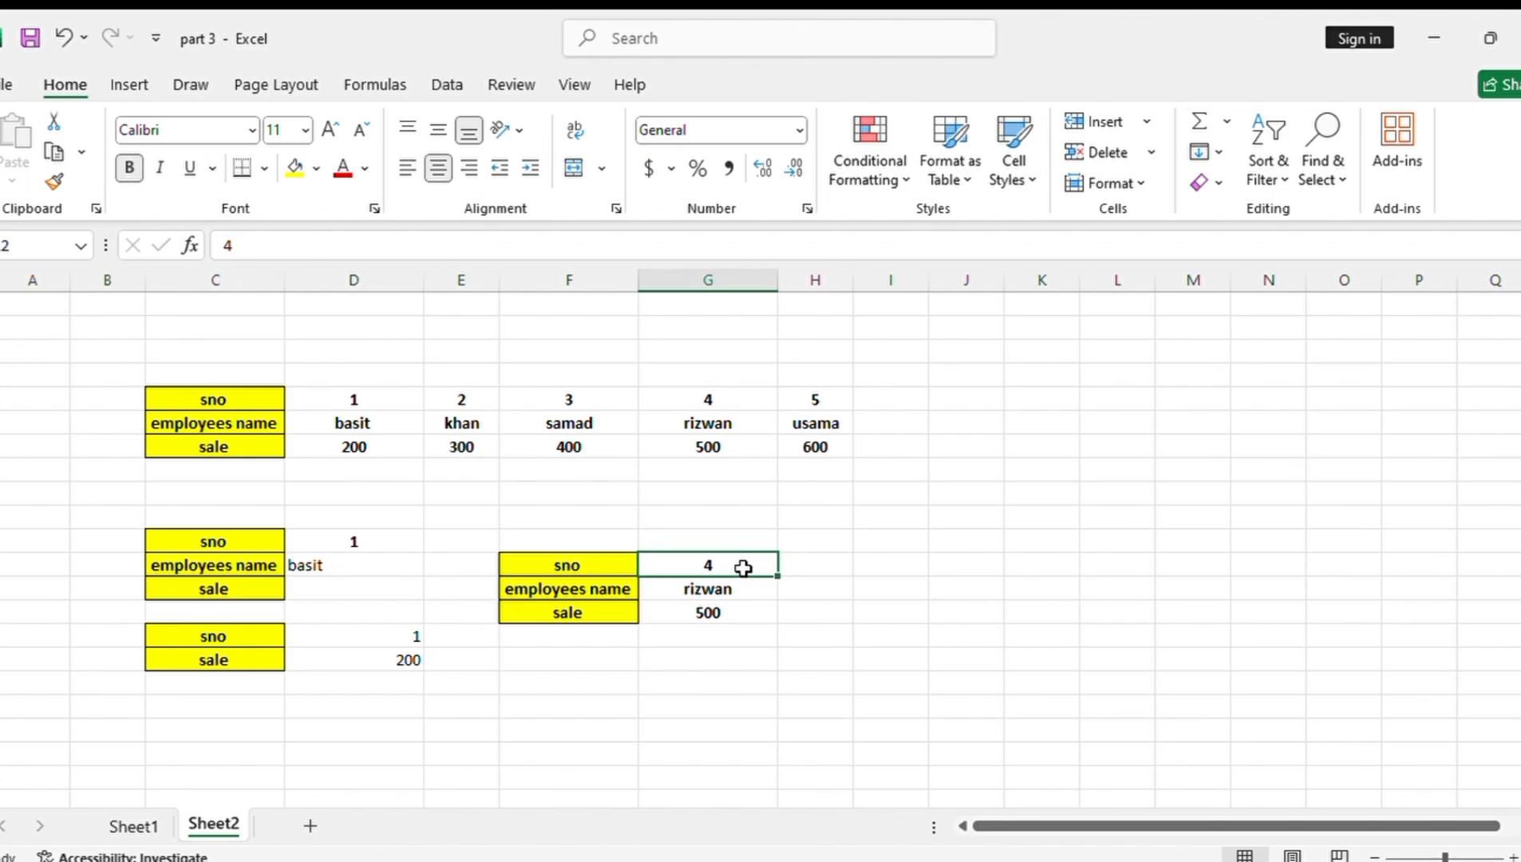
pyautogui.press('BackSpace')
pyautogui.write('5')
pyautogui.press('Return')
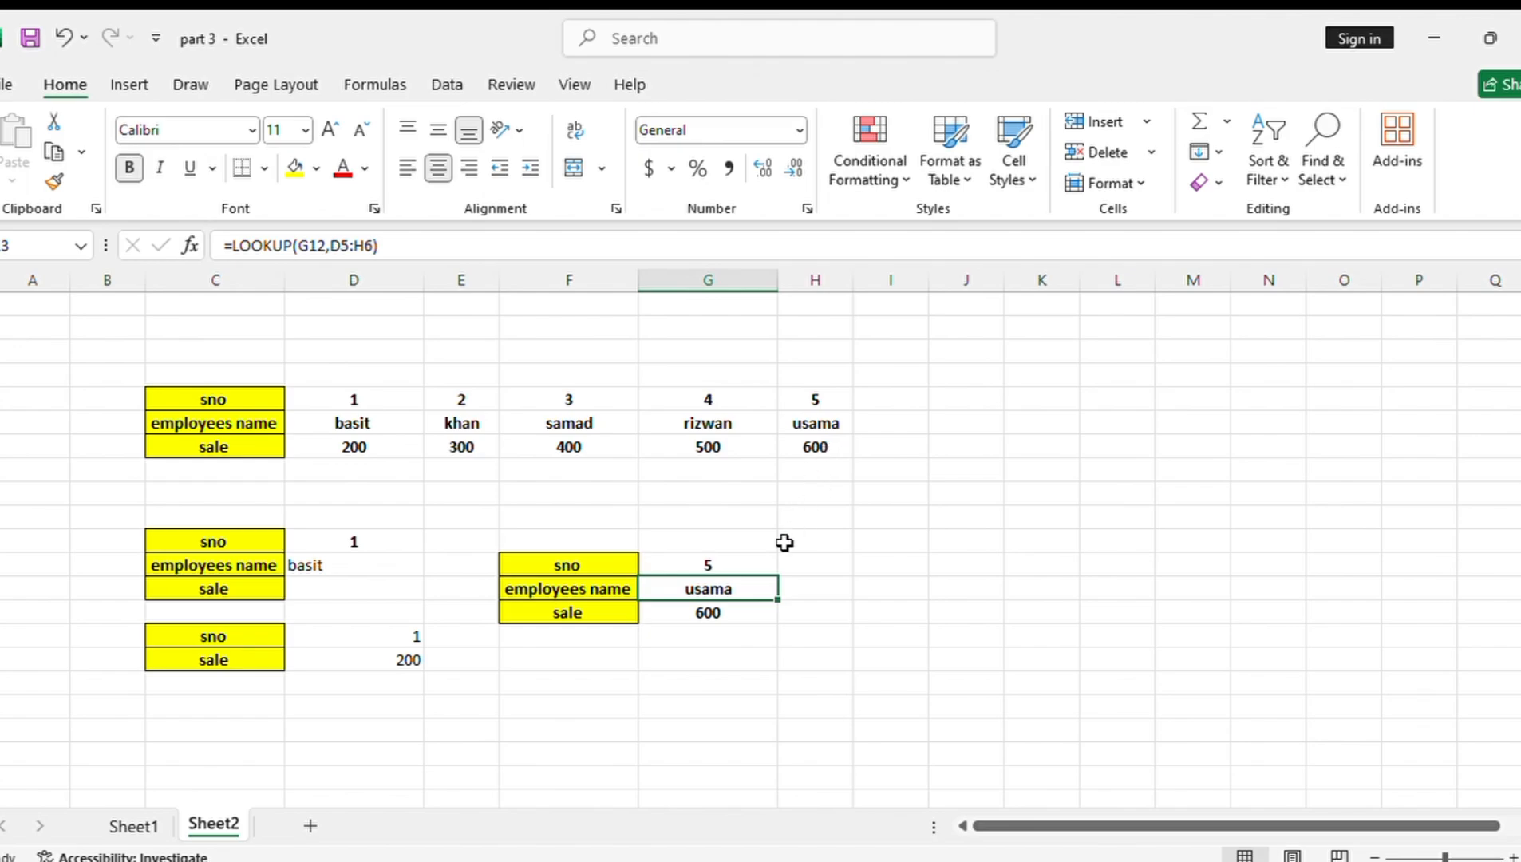
pyautogui.moveTo(723, 556); pyautogui.dragTo(724, 603)
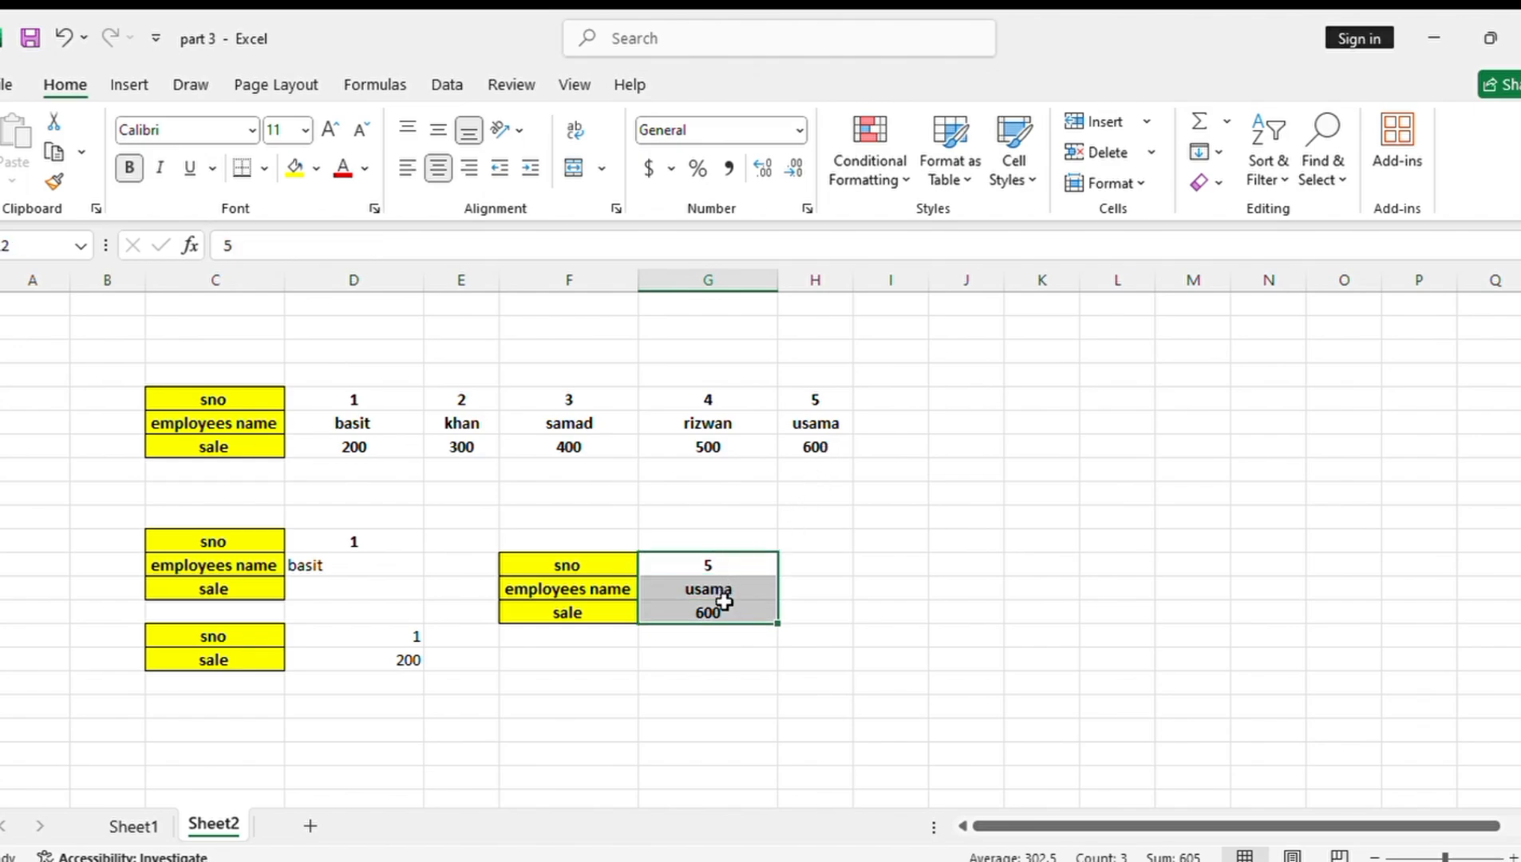